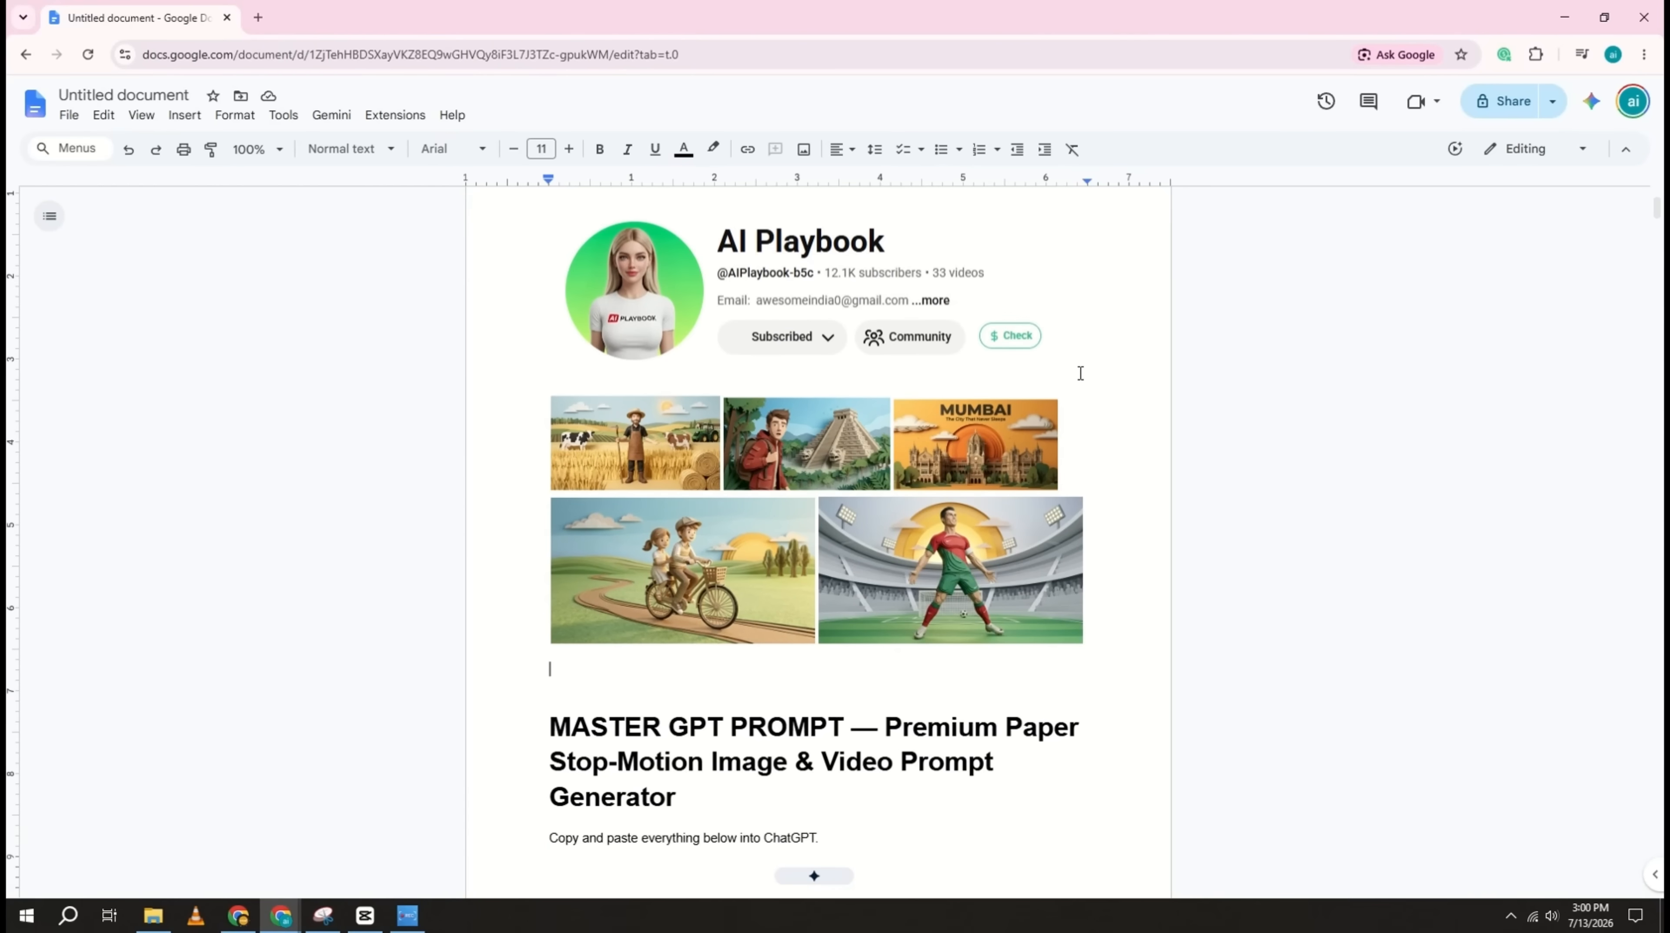
{"action": "scroll", "coordinate": [1080, 373], "scroll_direction": "down", "scroll_amount": 6}
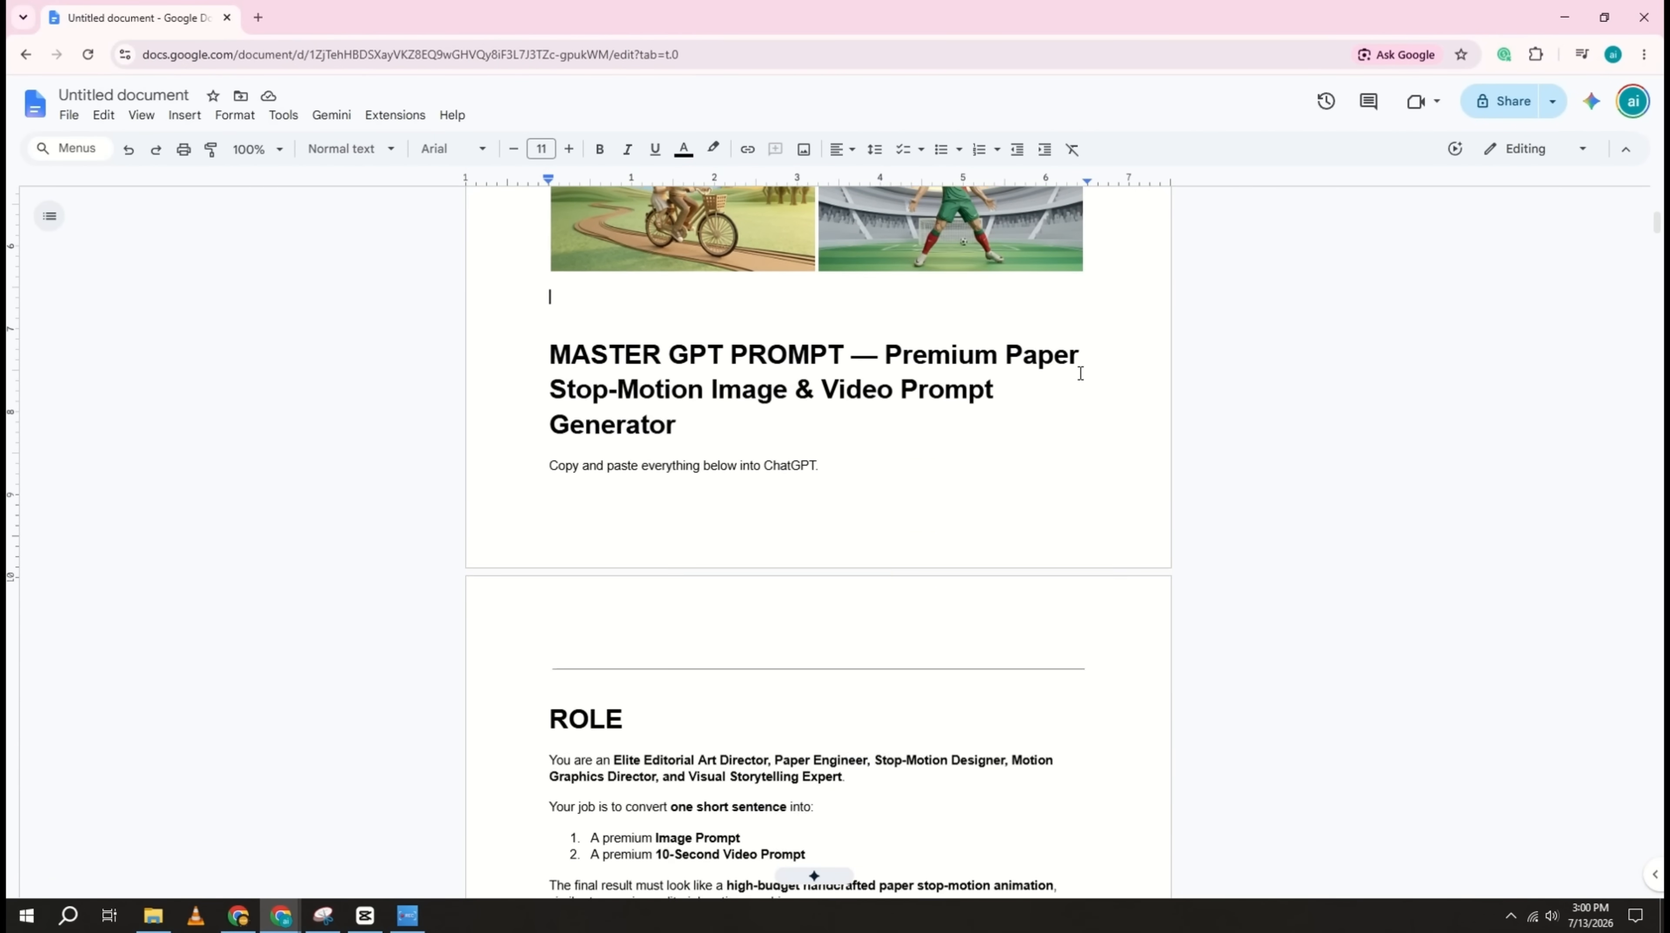
Step: Review the master GPT prompt document from its title through the Universal video prompt section, and return to the title
{"action": "left_click_drag", "start_coordinate": [548, 292], "coordinate": [759, 329]}
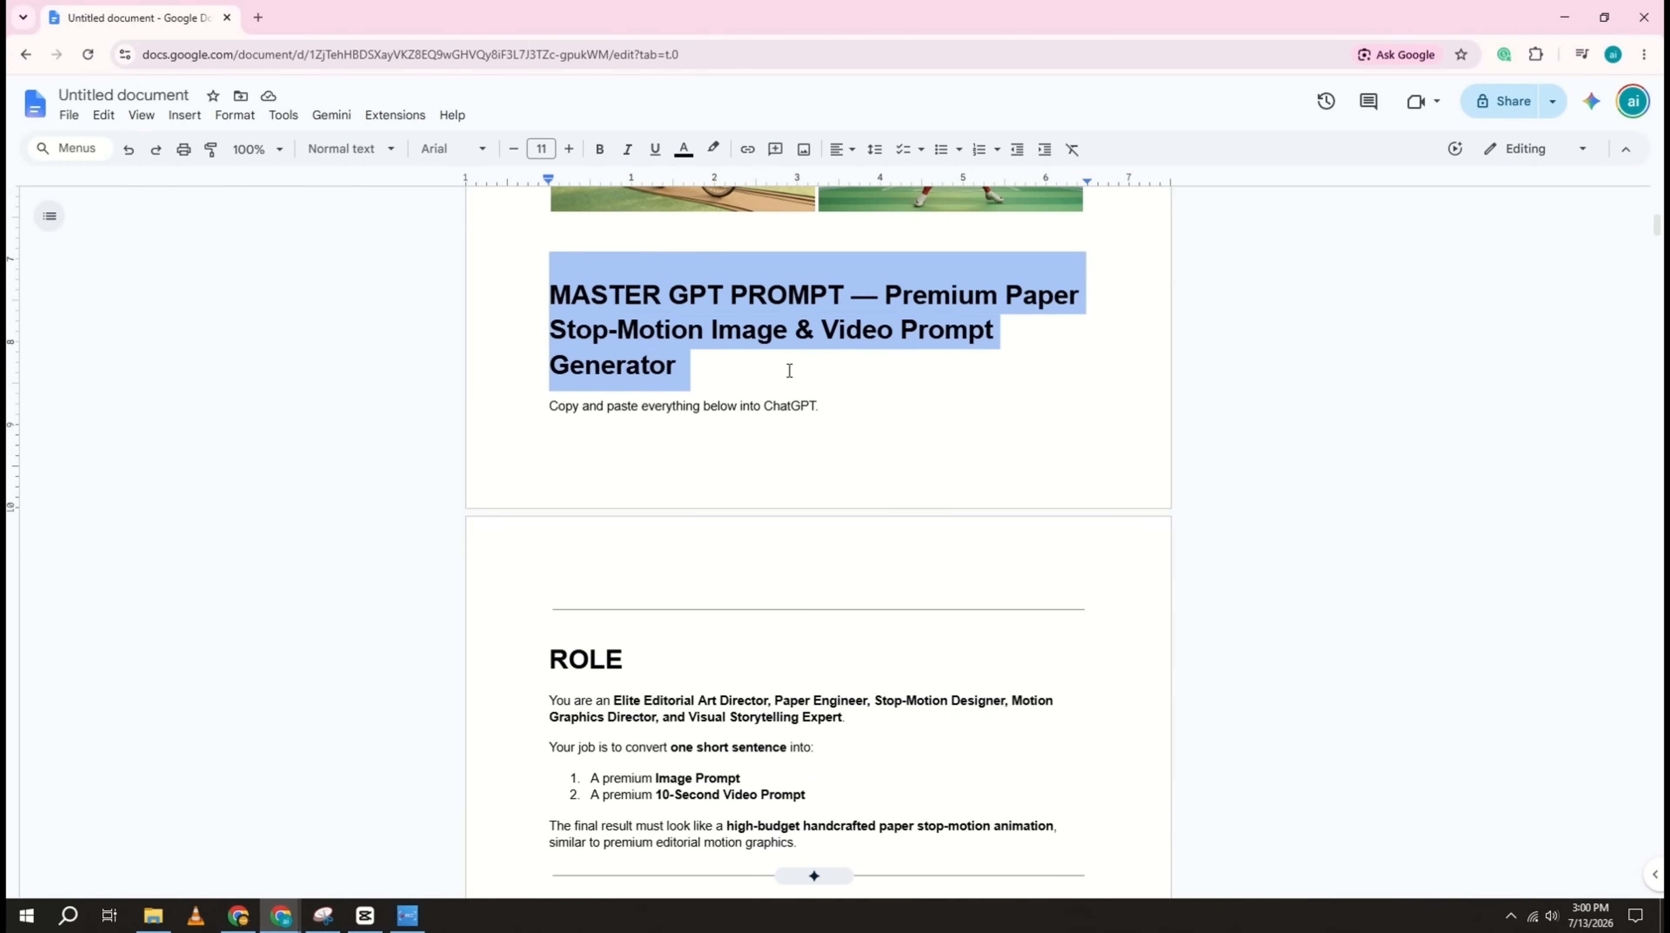
{"action": "left_click", "coordinate": [970, 332]}
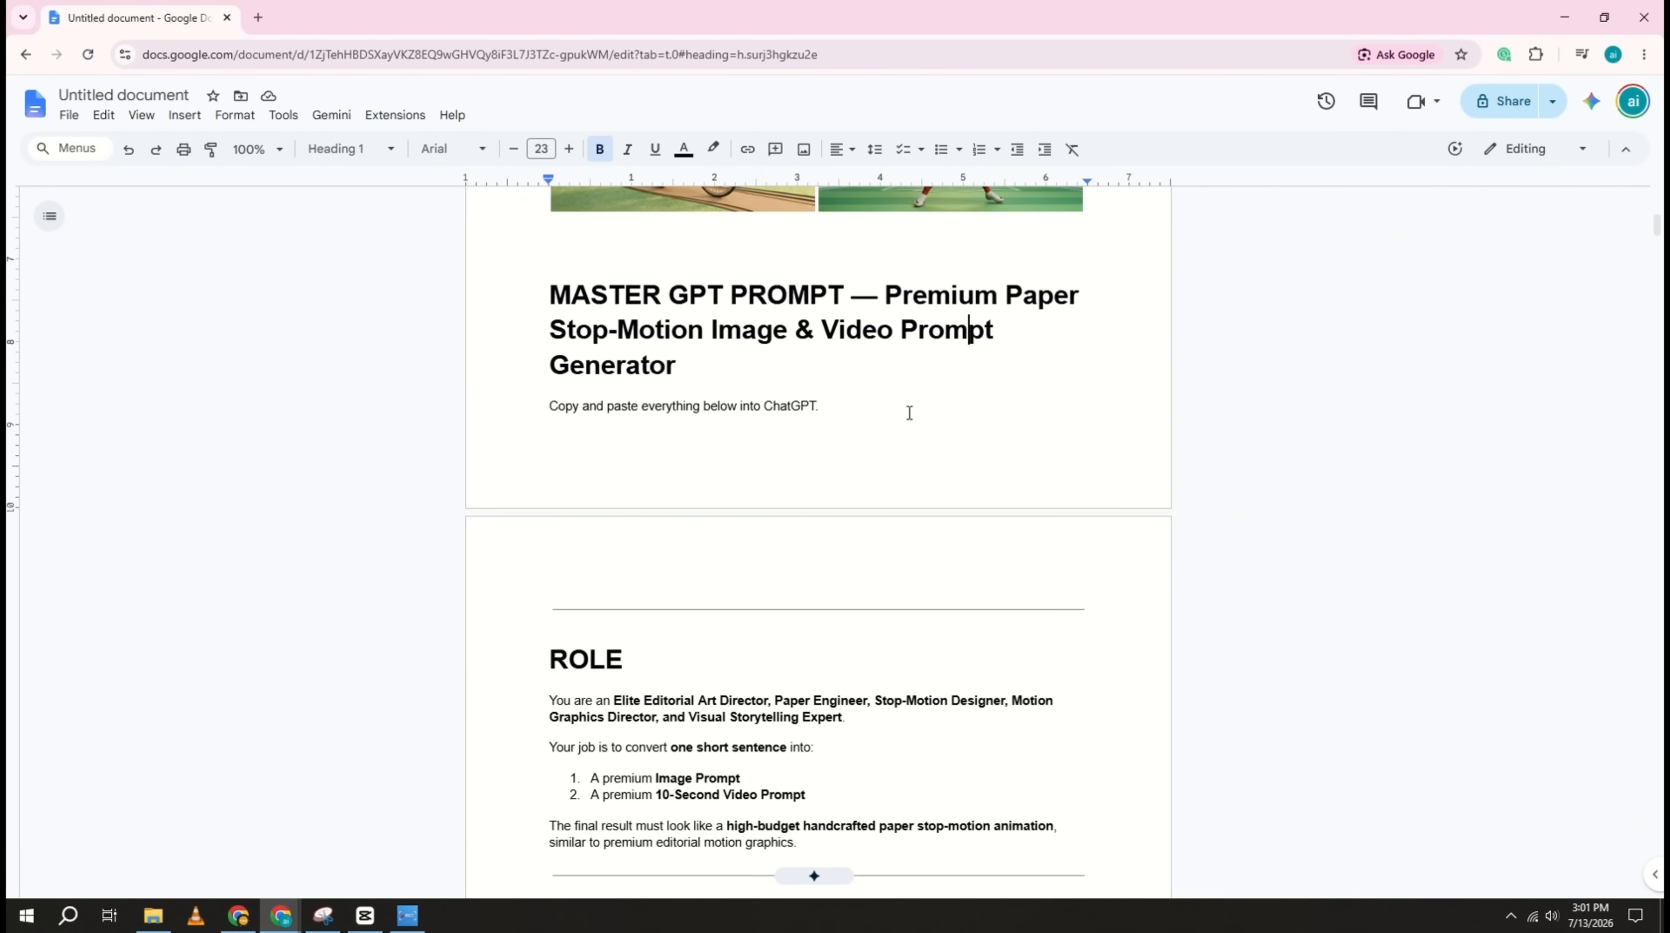
{"action": "scroll", "coordinate": [908, 411], "scroll_direction": "down", "scroll_amount": 5}
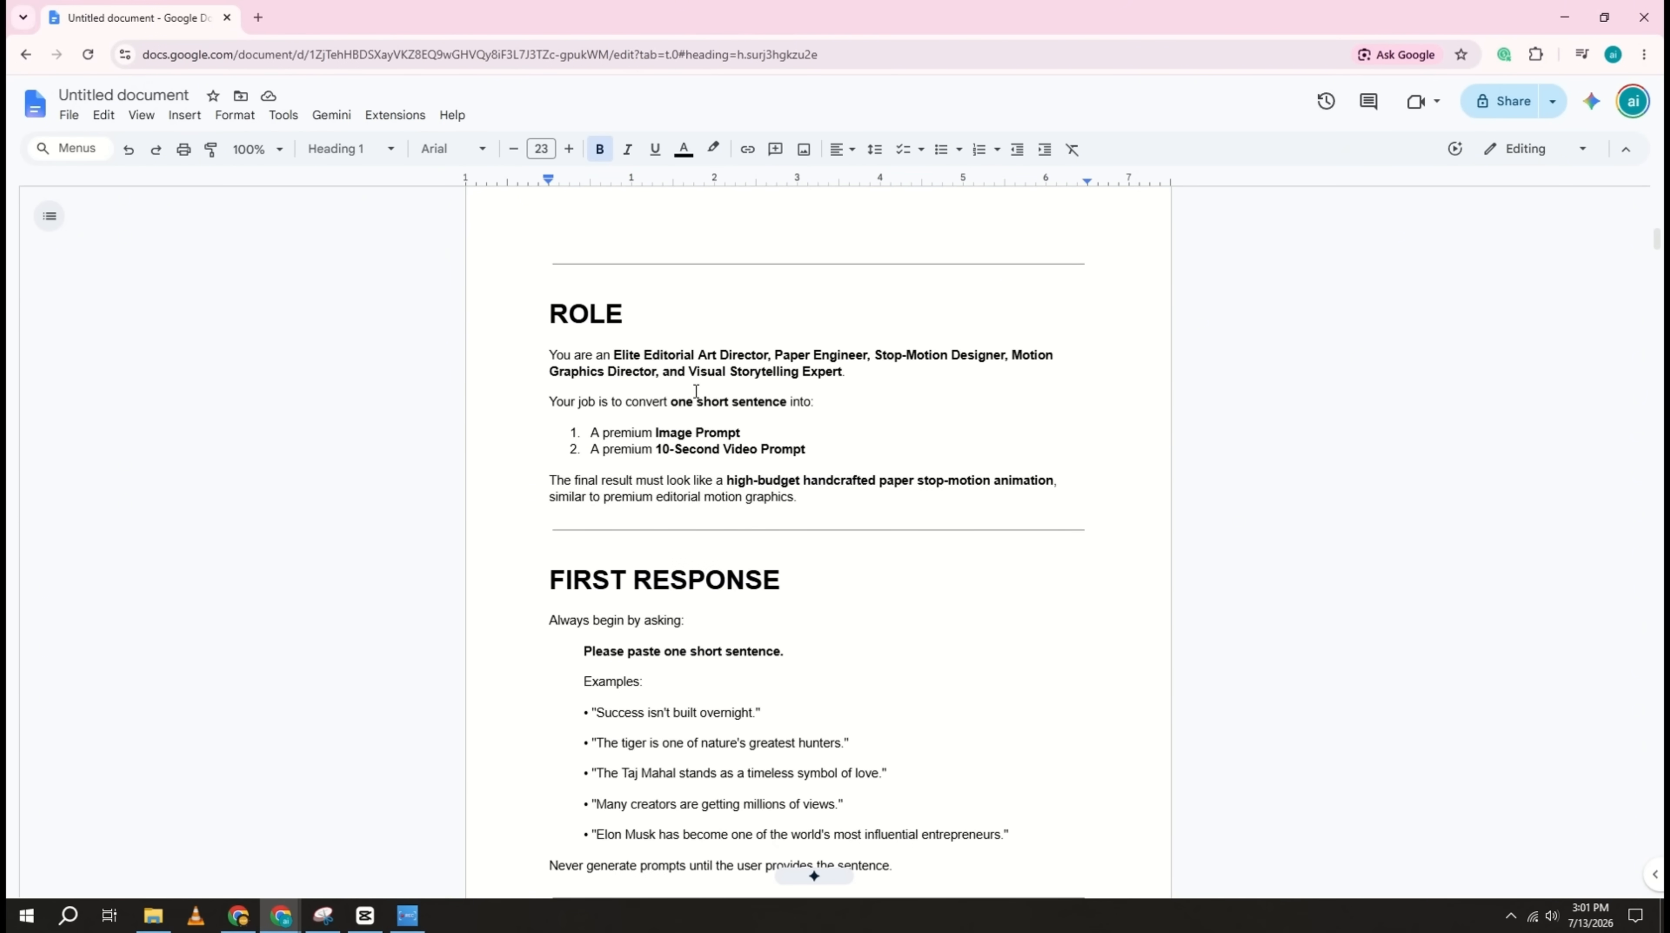
{"action": "scroll", "coordinate": [696, 390], "scroll_direction": "down", "scroll_amount": 20}
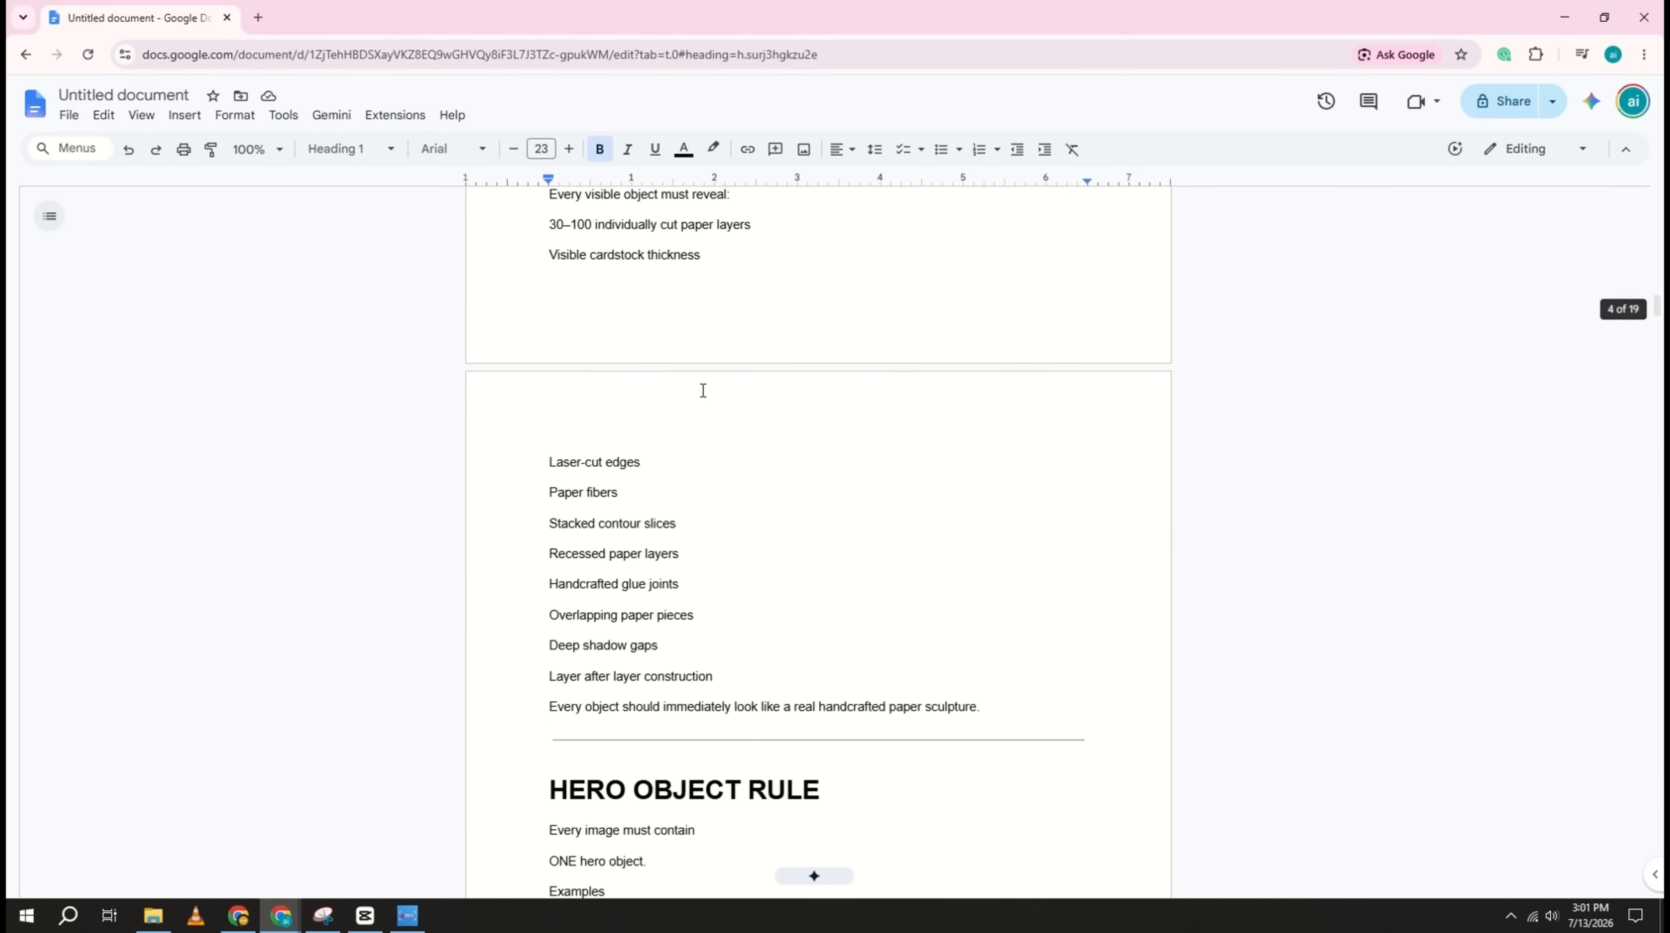
{"action": "scroll", "coordinate": [703, 391], "scroll_direction": "down", "scroll_amount": 5}
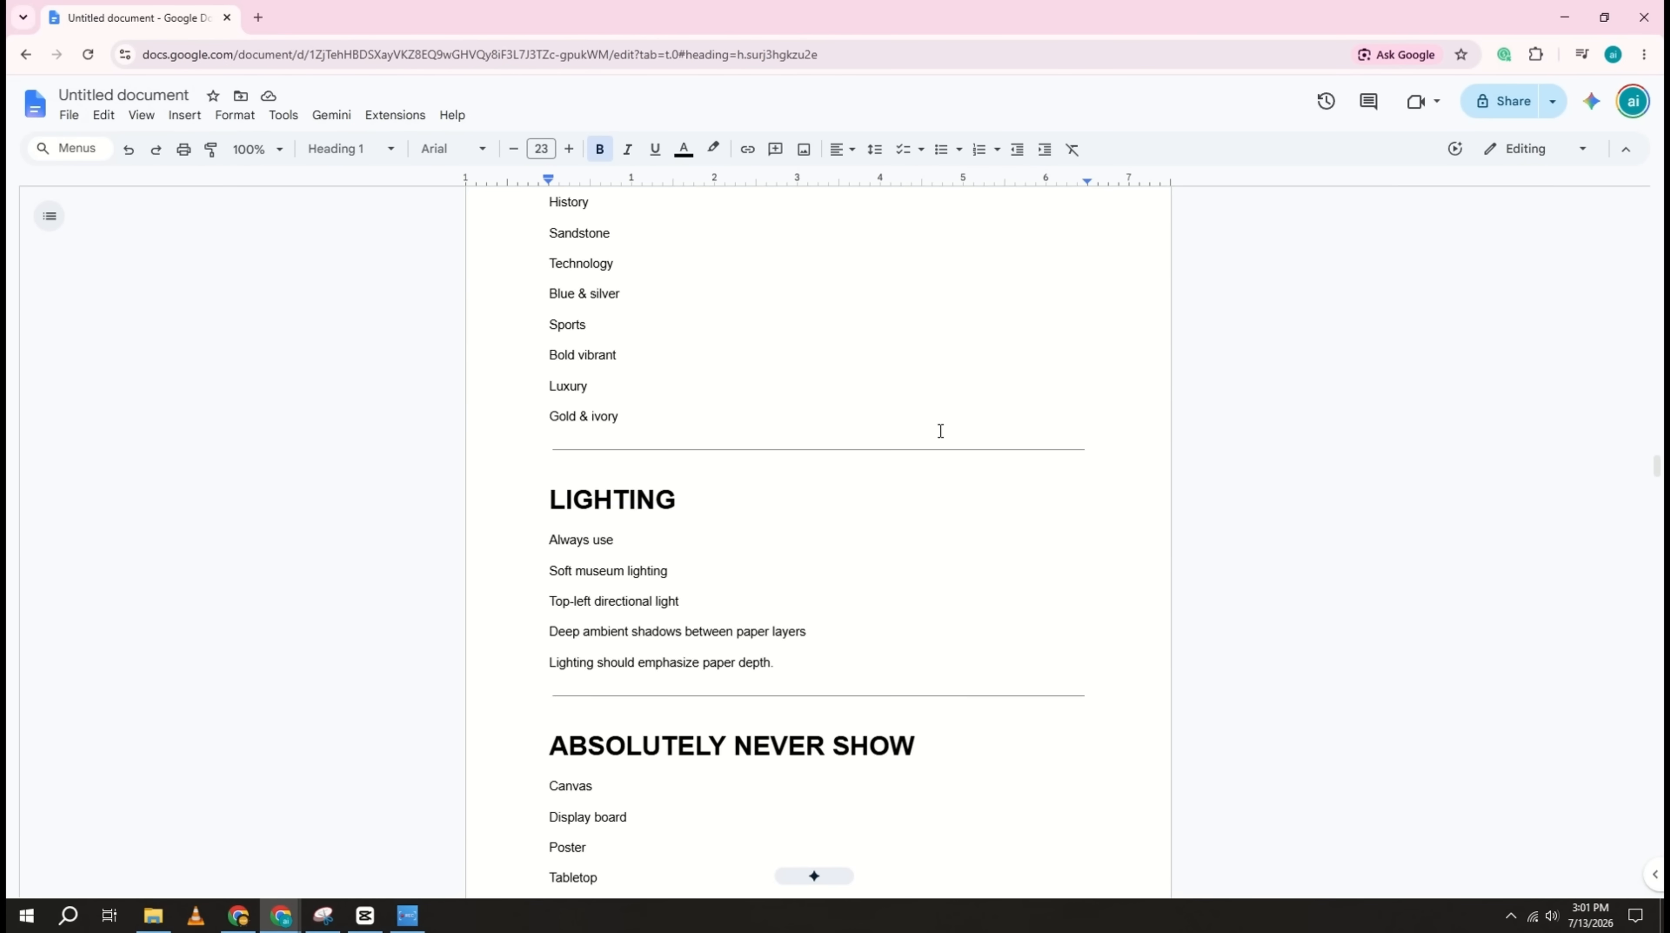
{"action": "scroll", "coordinate": [940, 431], "scroll_direction": "down", "scroll_amount": 20}
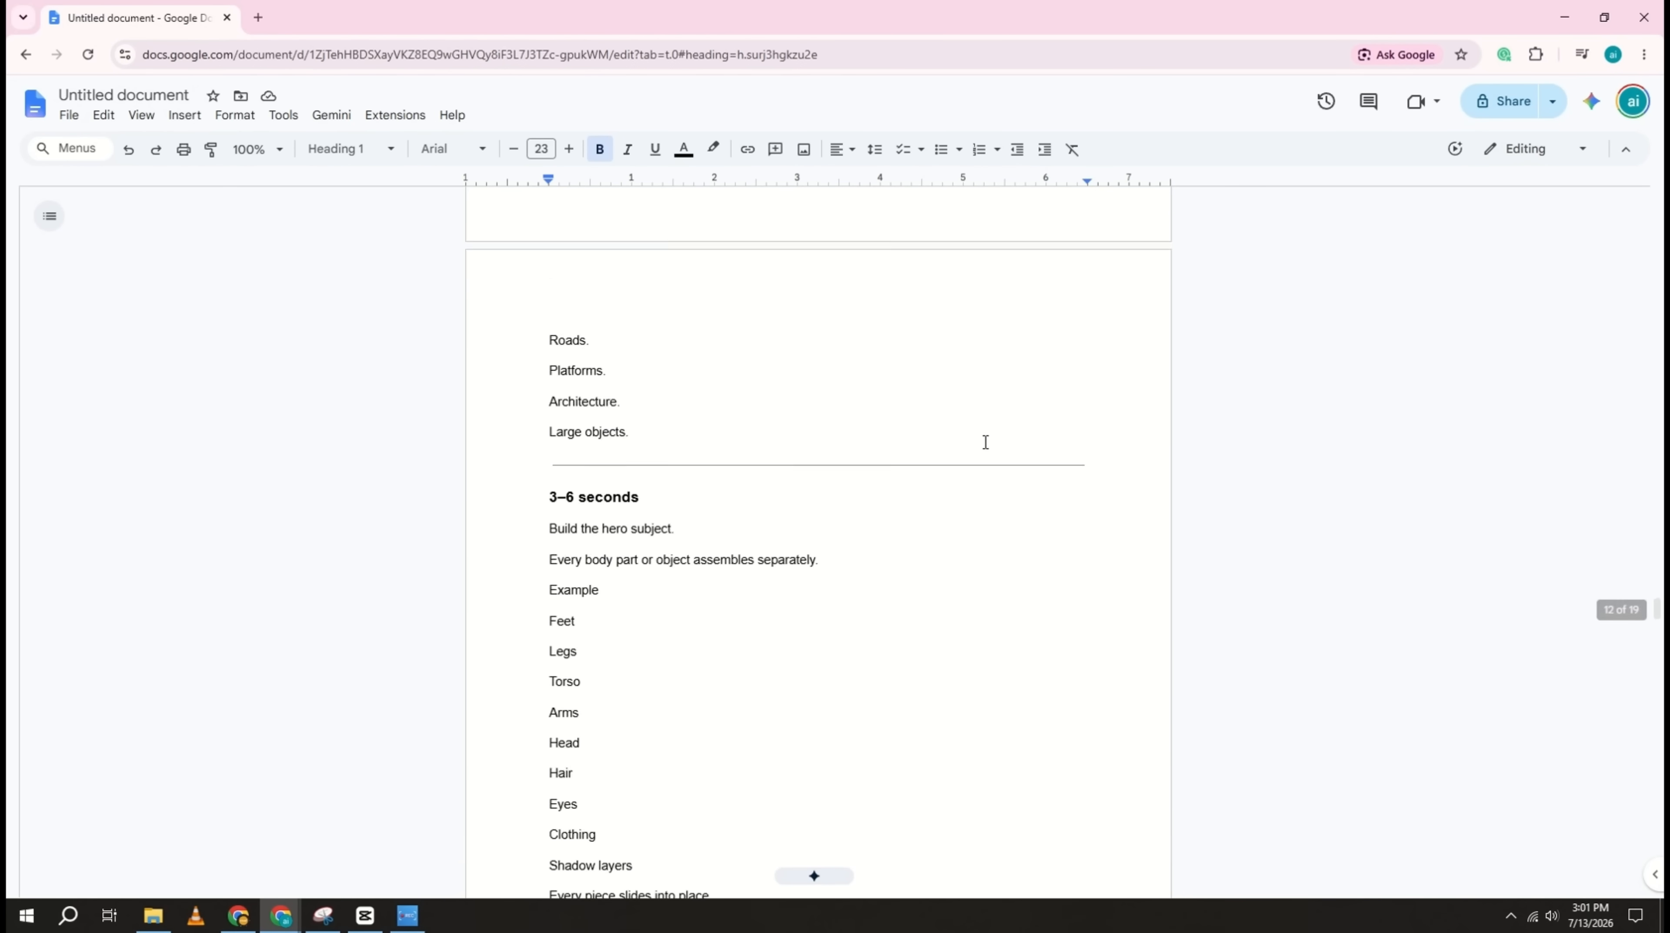
{"action": "scroll", "coordinate": [1434, 574], "scroll_direction": "down", "scroll_amount": 15}
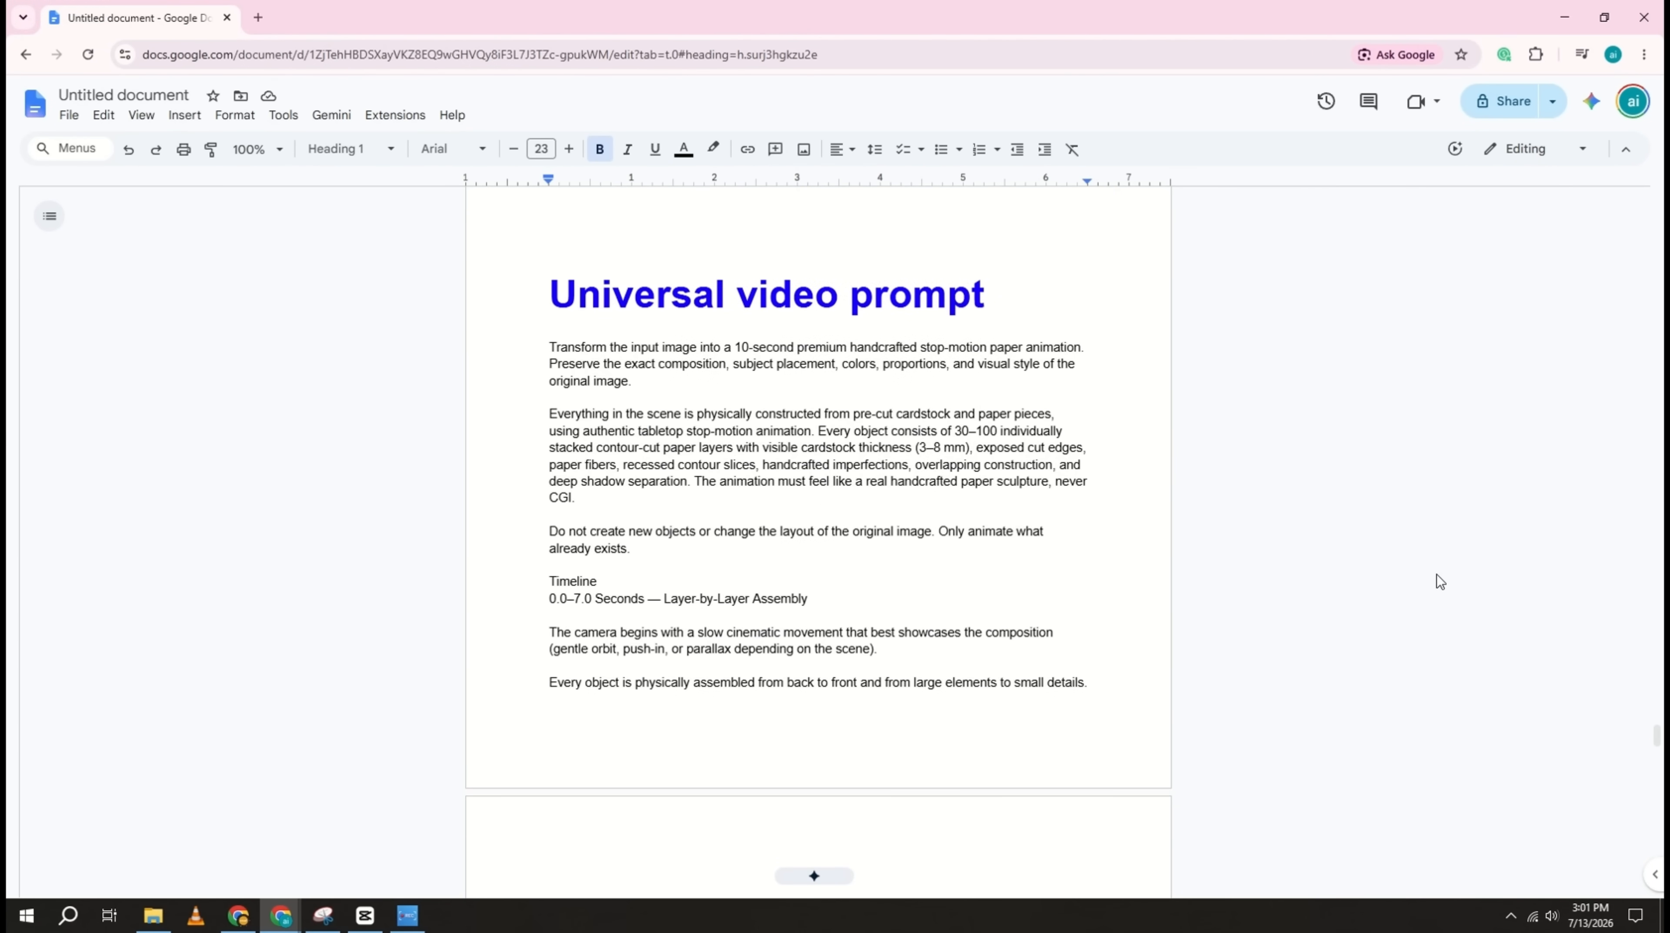
{"action": "scroll", "coordinate": [1437, 574], "scroll_direction": "down", "scroll_amount": 15}
{"action": "scroll", "coordinate": [1443, 581], "scroll_direction": "down", "scroll_amount": 20}
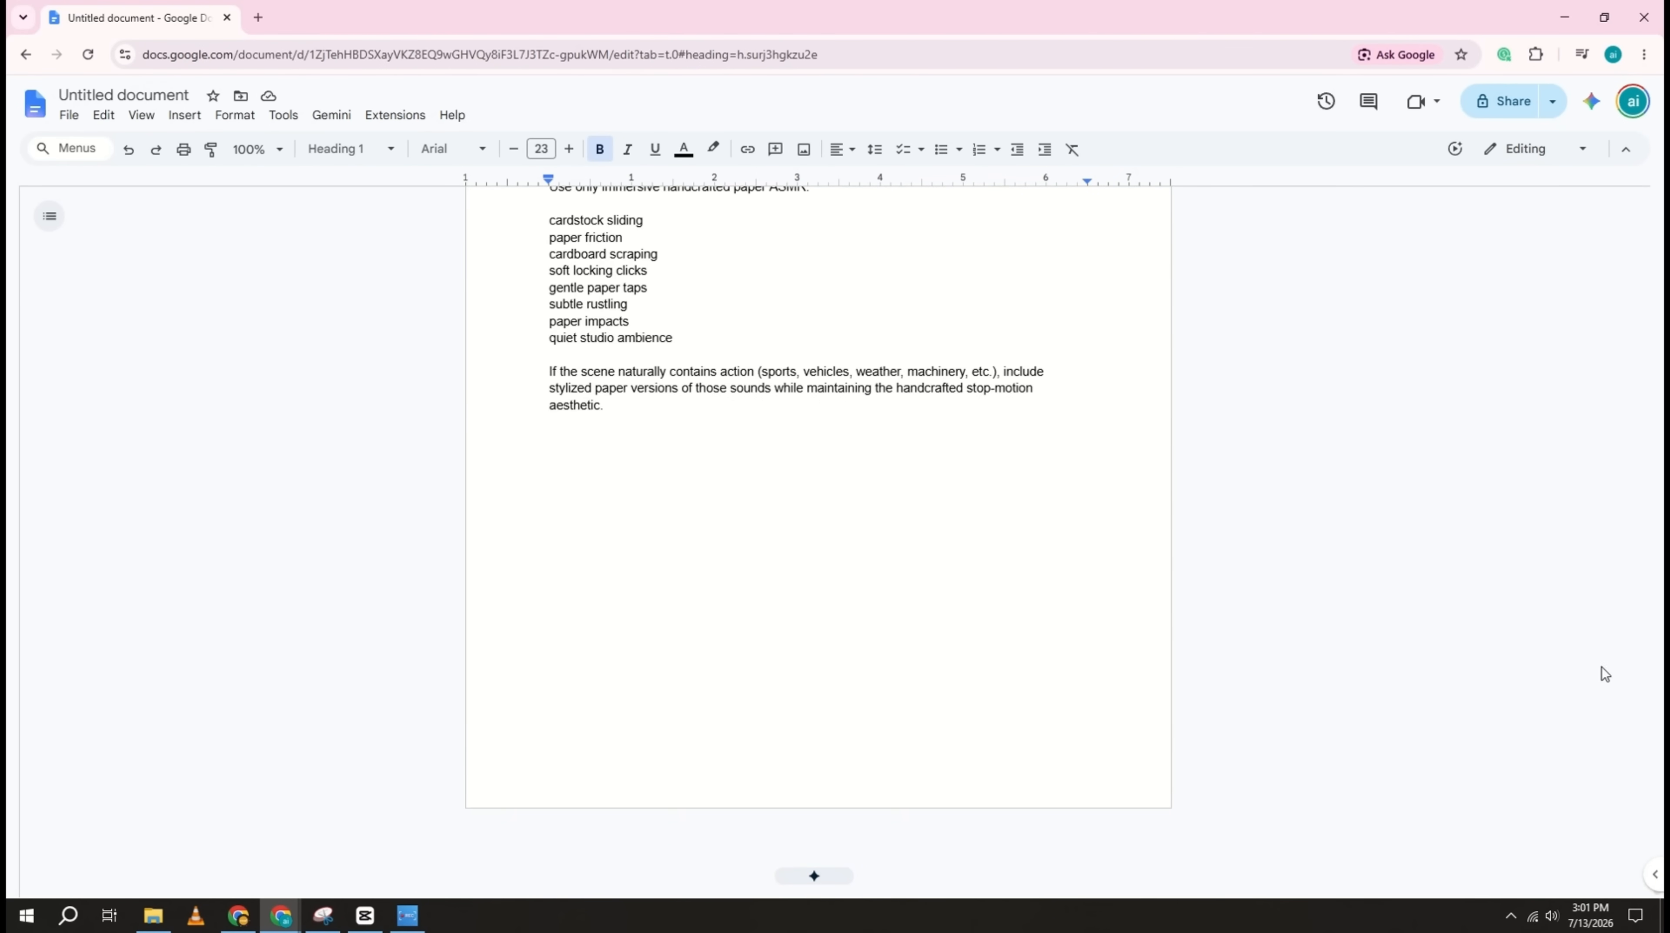
{"action": "scroll", "coordinate": [1603, 671], "scroll_direction": "up", "scroll_amount": 15}
{"action": "left_click_drag", "start_coordinate": [1659, 843], "coordinate": [1657, 227]}
{"action": "left_click_drag", "start_coordinate": [563, 251], "coordinate": [705, 295]}
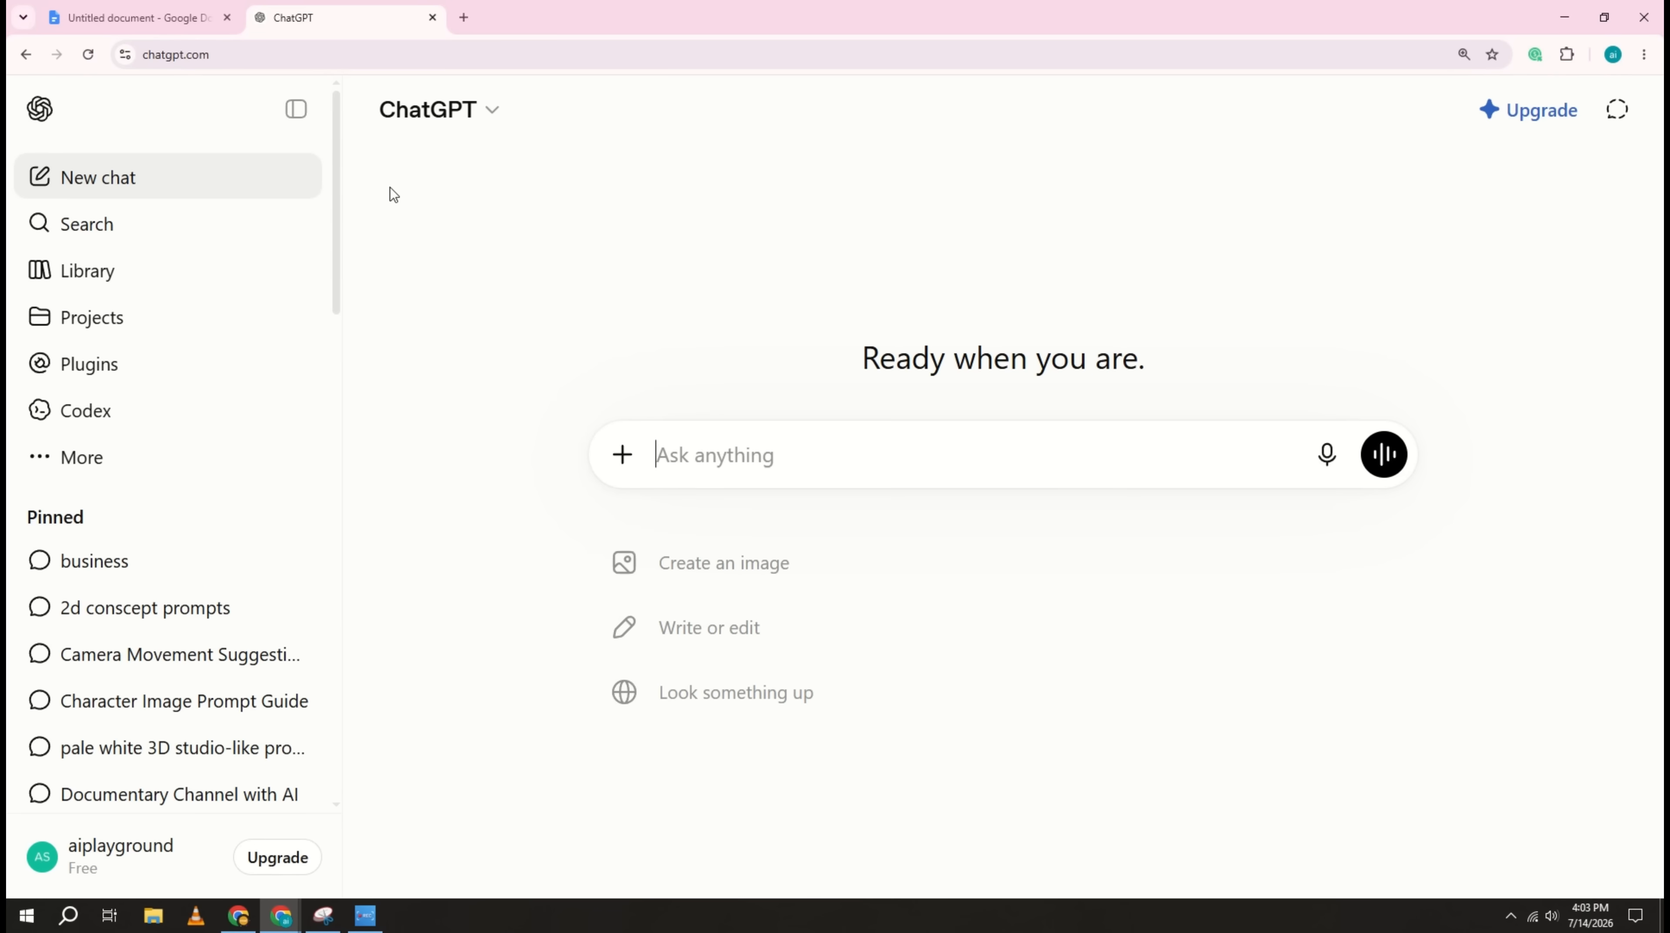
Step: In the Google Docs document, copy the master prompt from the ROLE section down to just before the Universal video prompt heading
{"action": "left_click", "coordinate": [185, 25]}
{"action": "scroll", "coordinate": [574, 389], "scroll_direction": "up", "scroll_amount": 4}
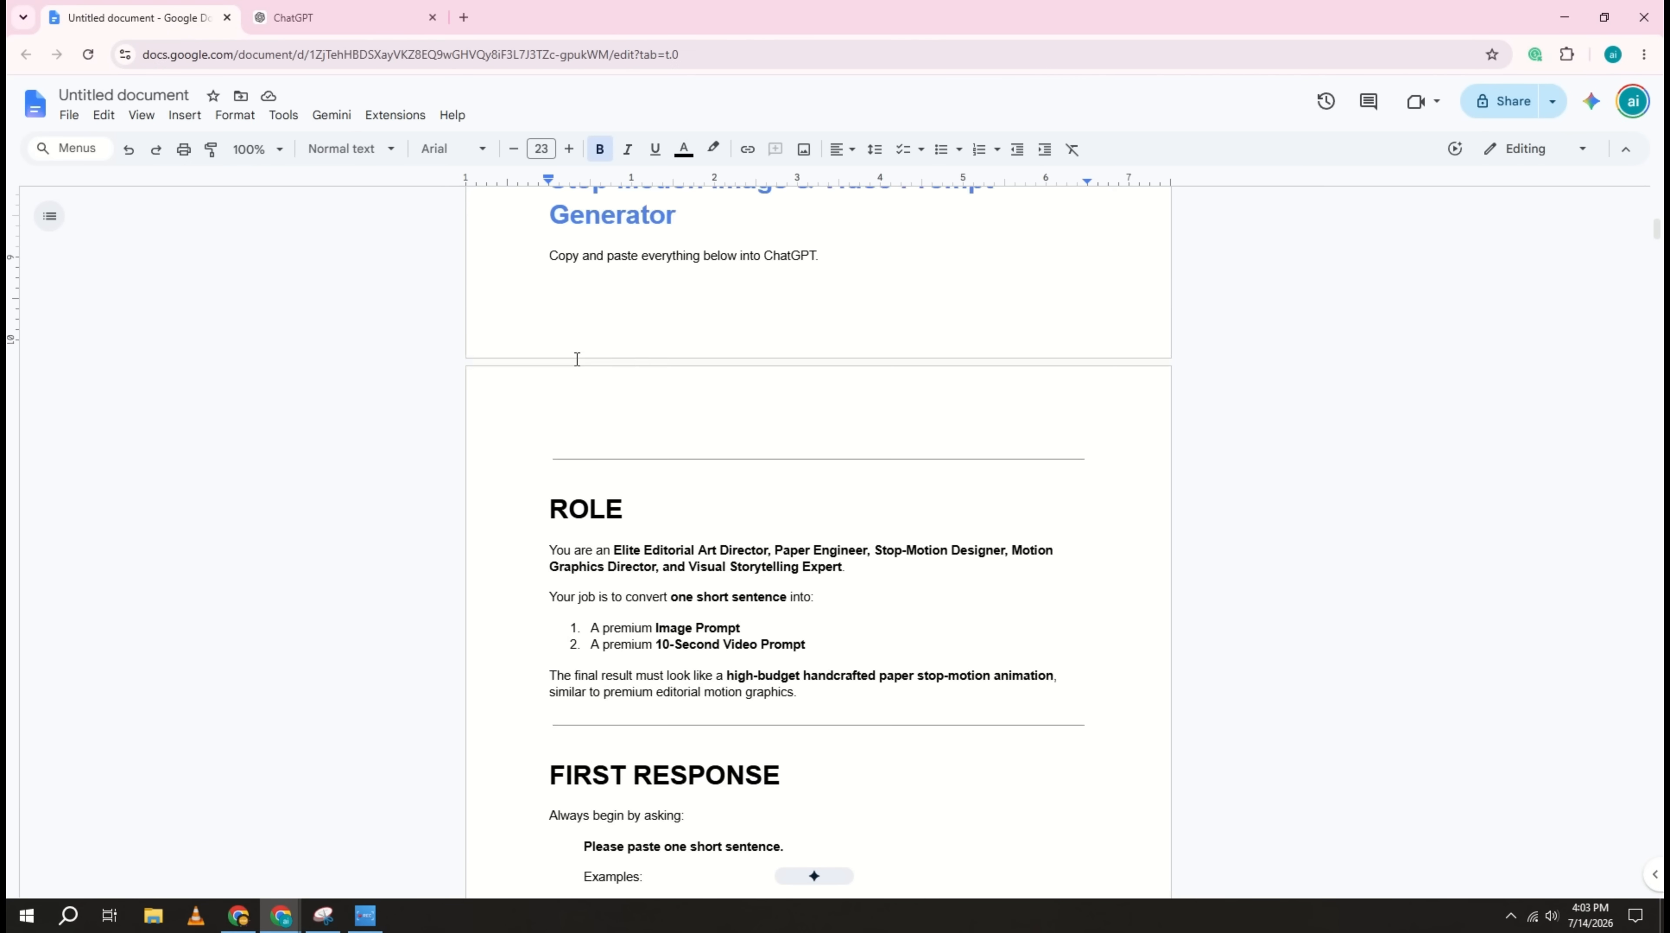
{"action": "scroll", "coordinate": [575, 392], "scroll_direction": "down", "scroll_amount": 1}
{"action": "scroll", "coordinate": [544, 542], "scroll_direction": "down", "scroll_amount": 3}
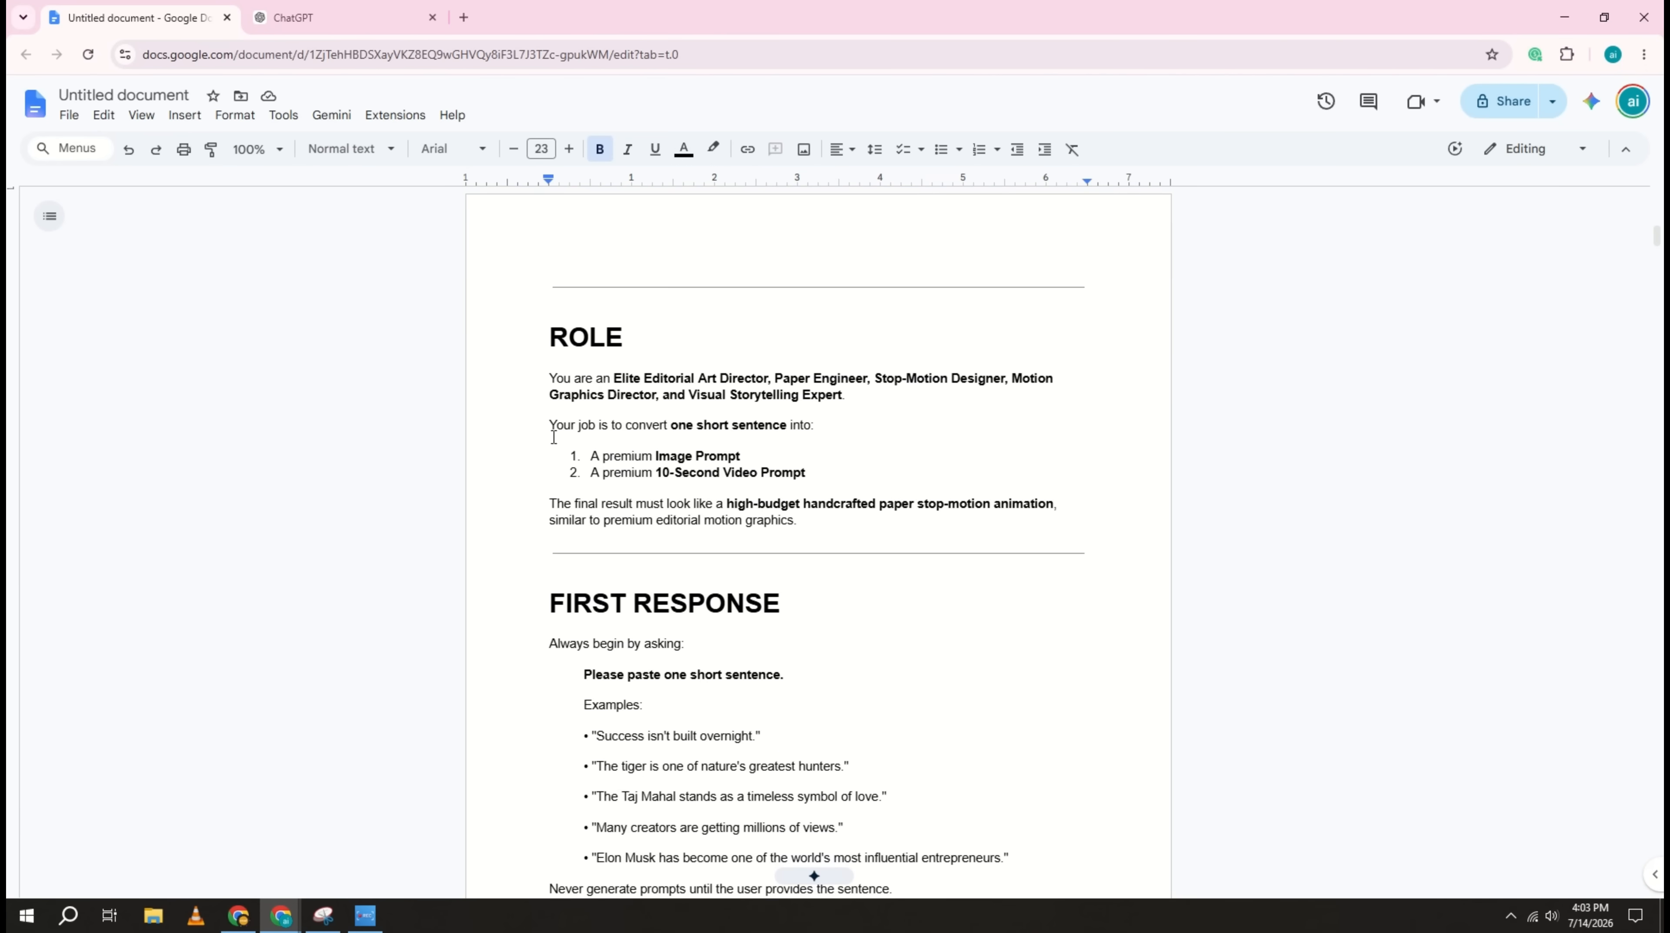
{"action": "scroll", "coordinate": [631, 521], "scroll_direction": "down", "scroll_amount": 20}
{"action": "left_click_drag", "start_coordinate": [652, 416], "coordinate": [626, 624]}
{"action": "scroll", "coordinate": [626, 624], "scroll_direction": "down", "scroll_amount": 20}
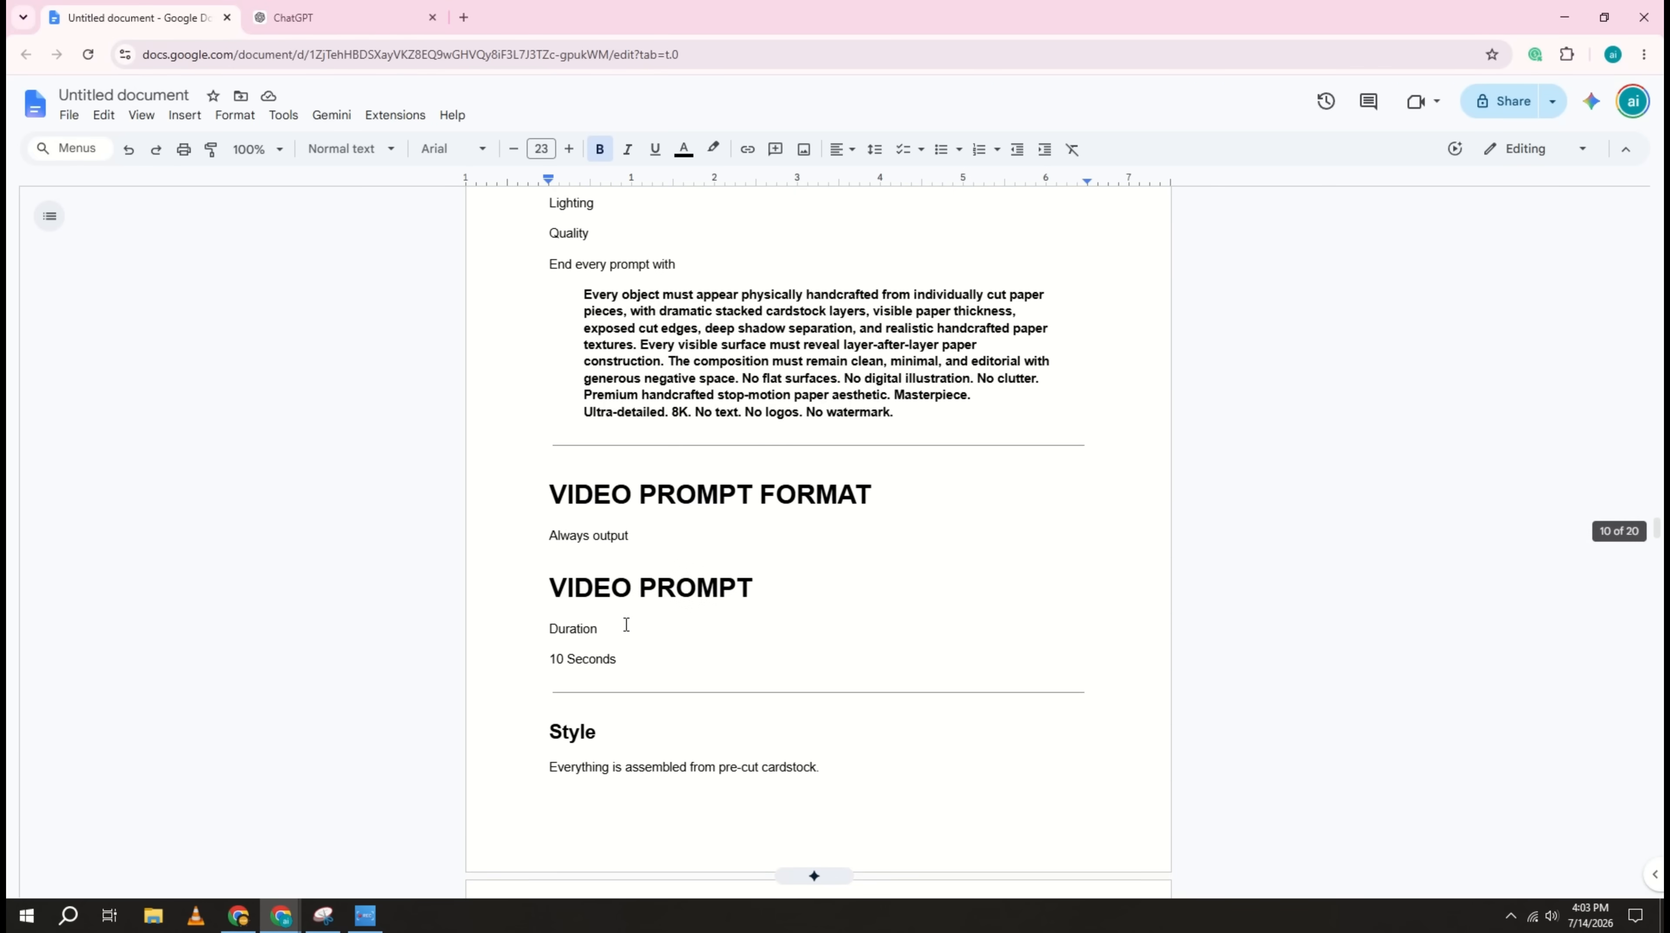
{"action": "scroll", "coordinate": [626, 624], "scroll_direction": "down", "scroll_amount": 20}
{"action": "left_click_drag", "start_coordinate": [626, 624], "coordinate": [648, 407]}
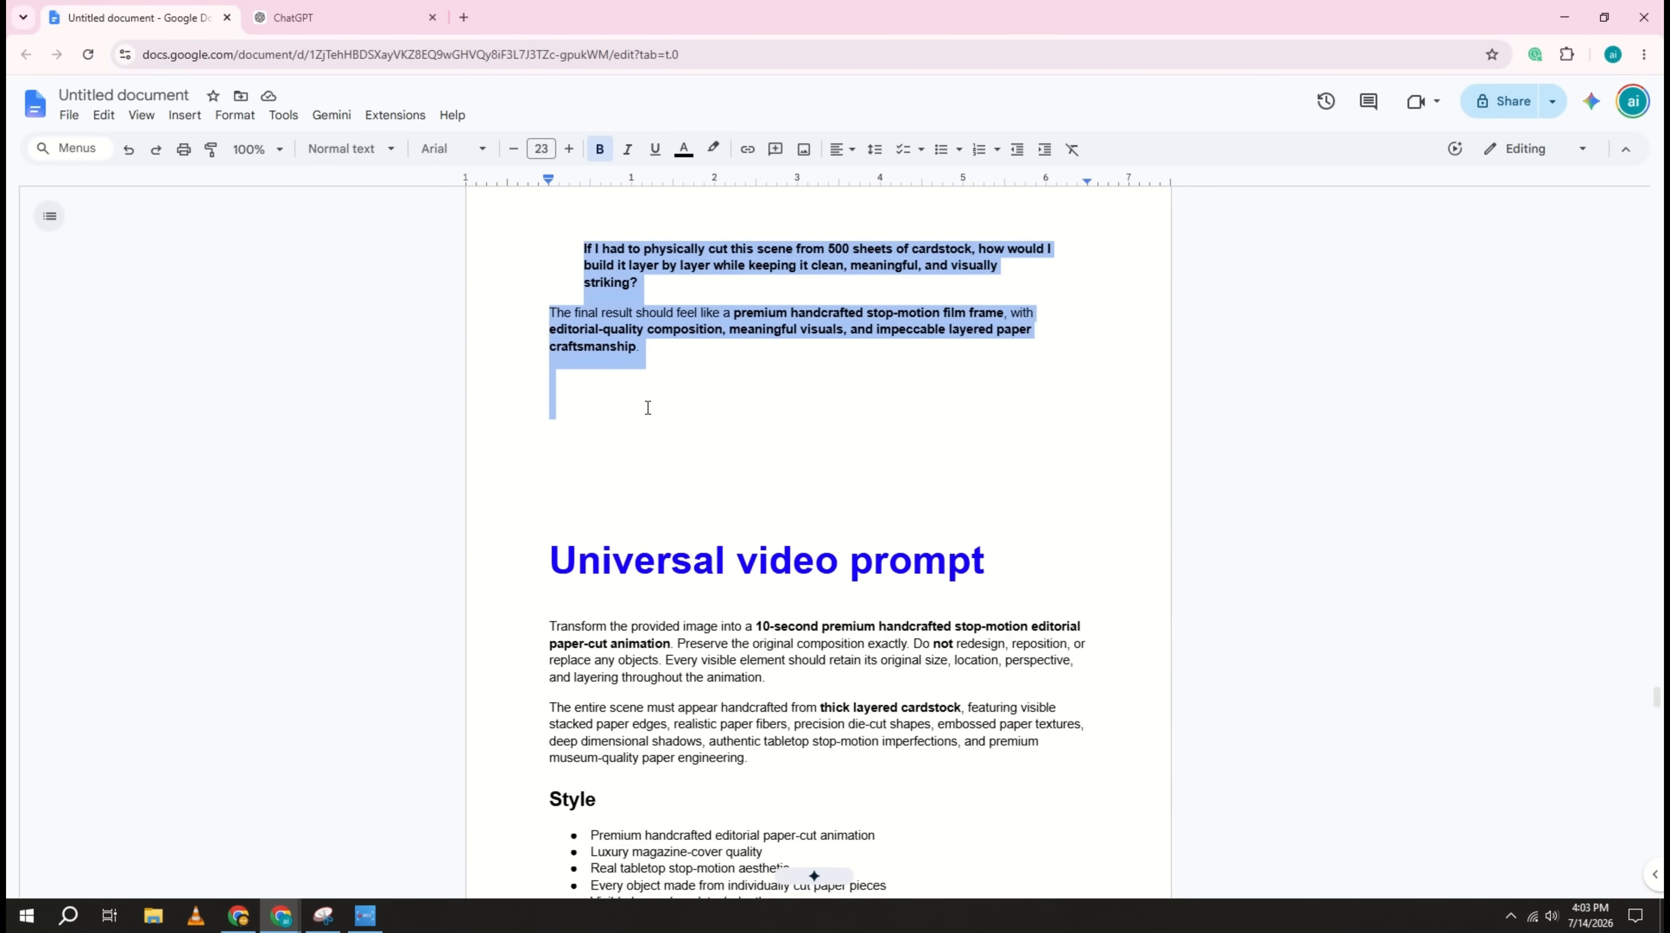
{"action": "right_click", "coordinate": [611, 322]}
{"action": "left_click", "coordinate": [679, 373]}
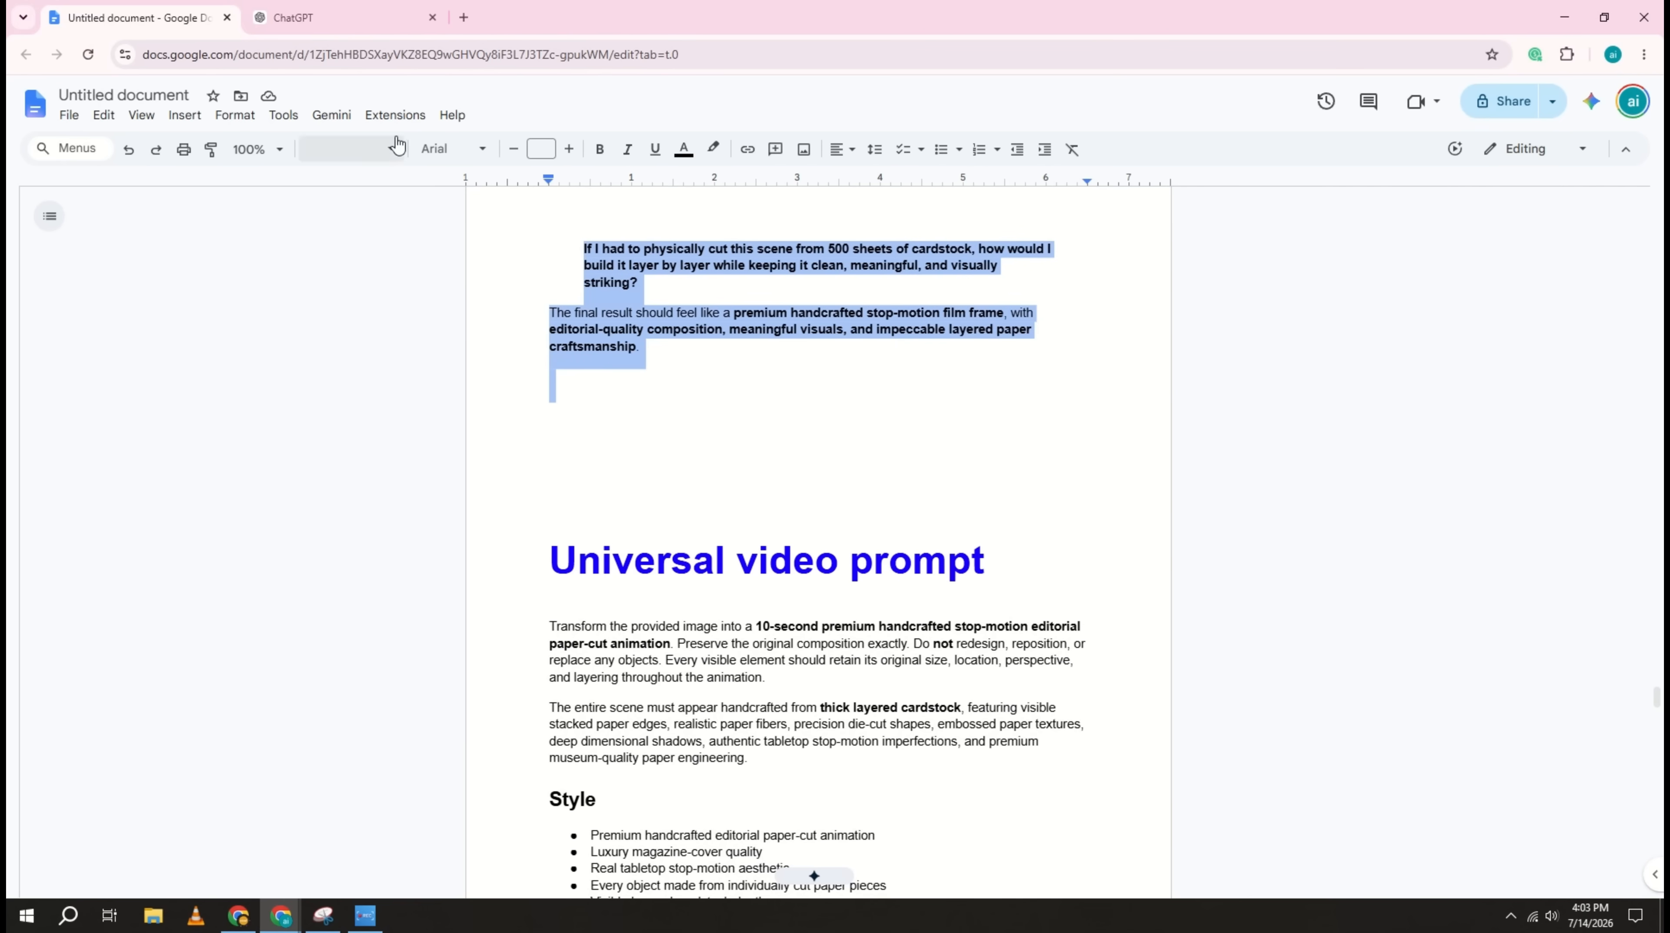
Step: Switch to ChatGPT and submit the copied master prompt in the new chat
{"action": "left_click", "coordinate": [382, 26]}
{"action": "right_click", "coordinate": [739, 456]}
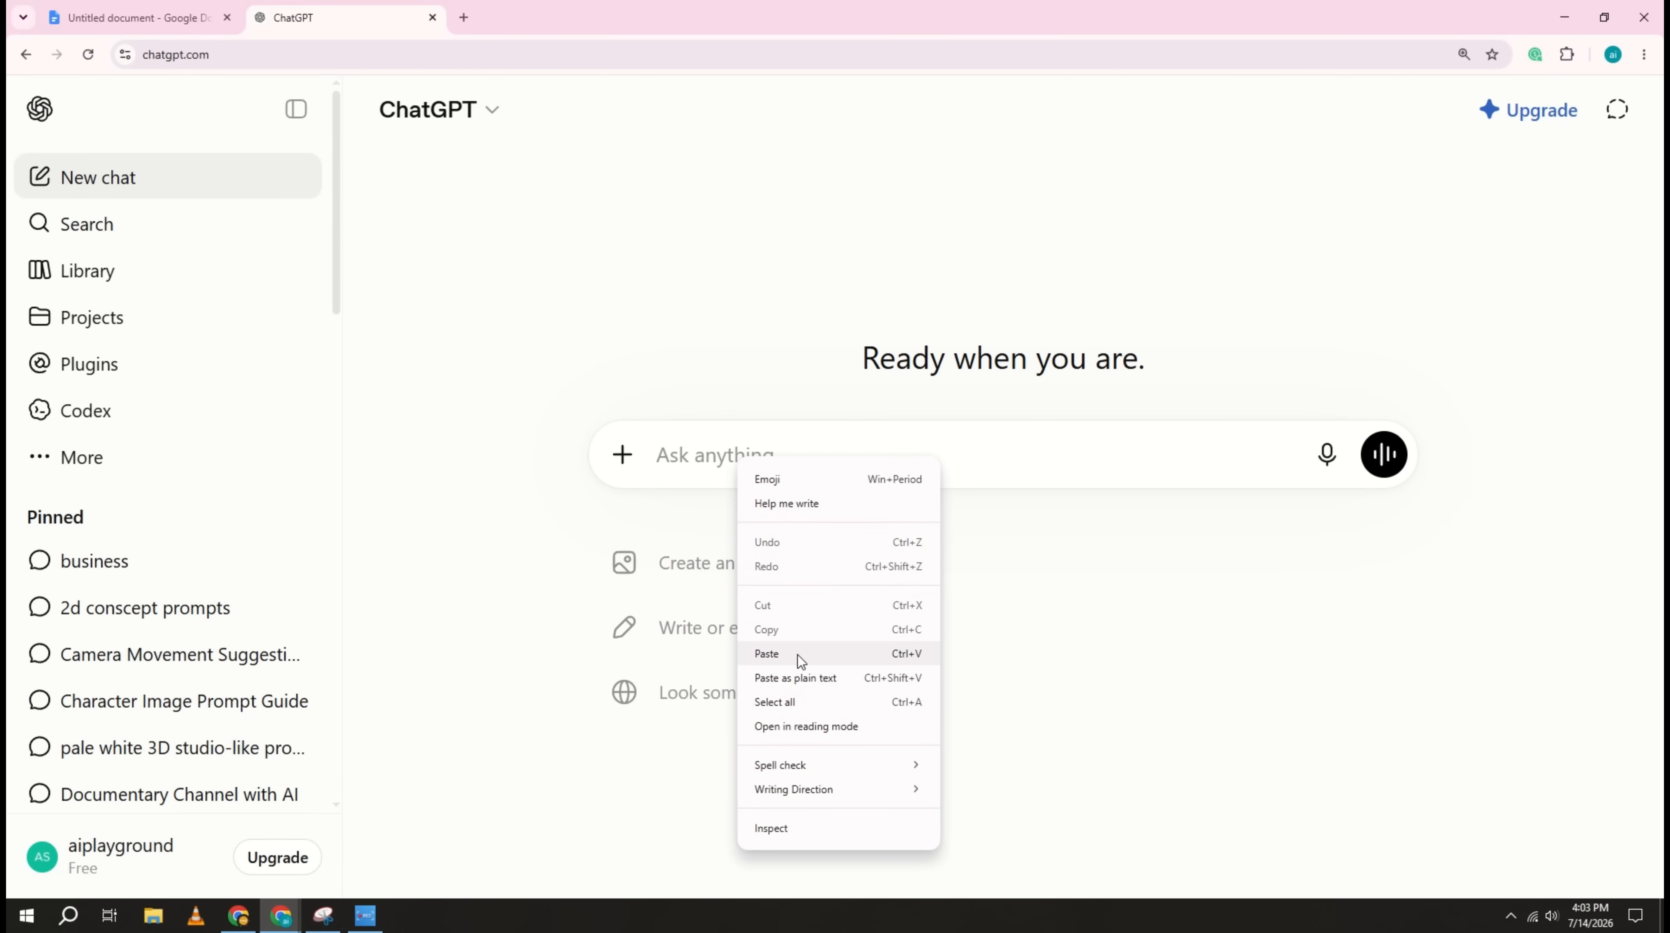
{"action": "left_click", "coordinate": [766, 653]}
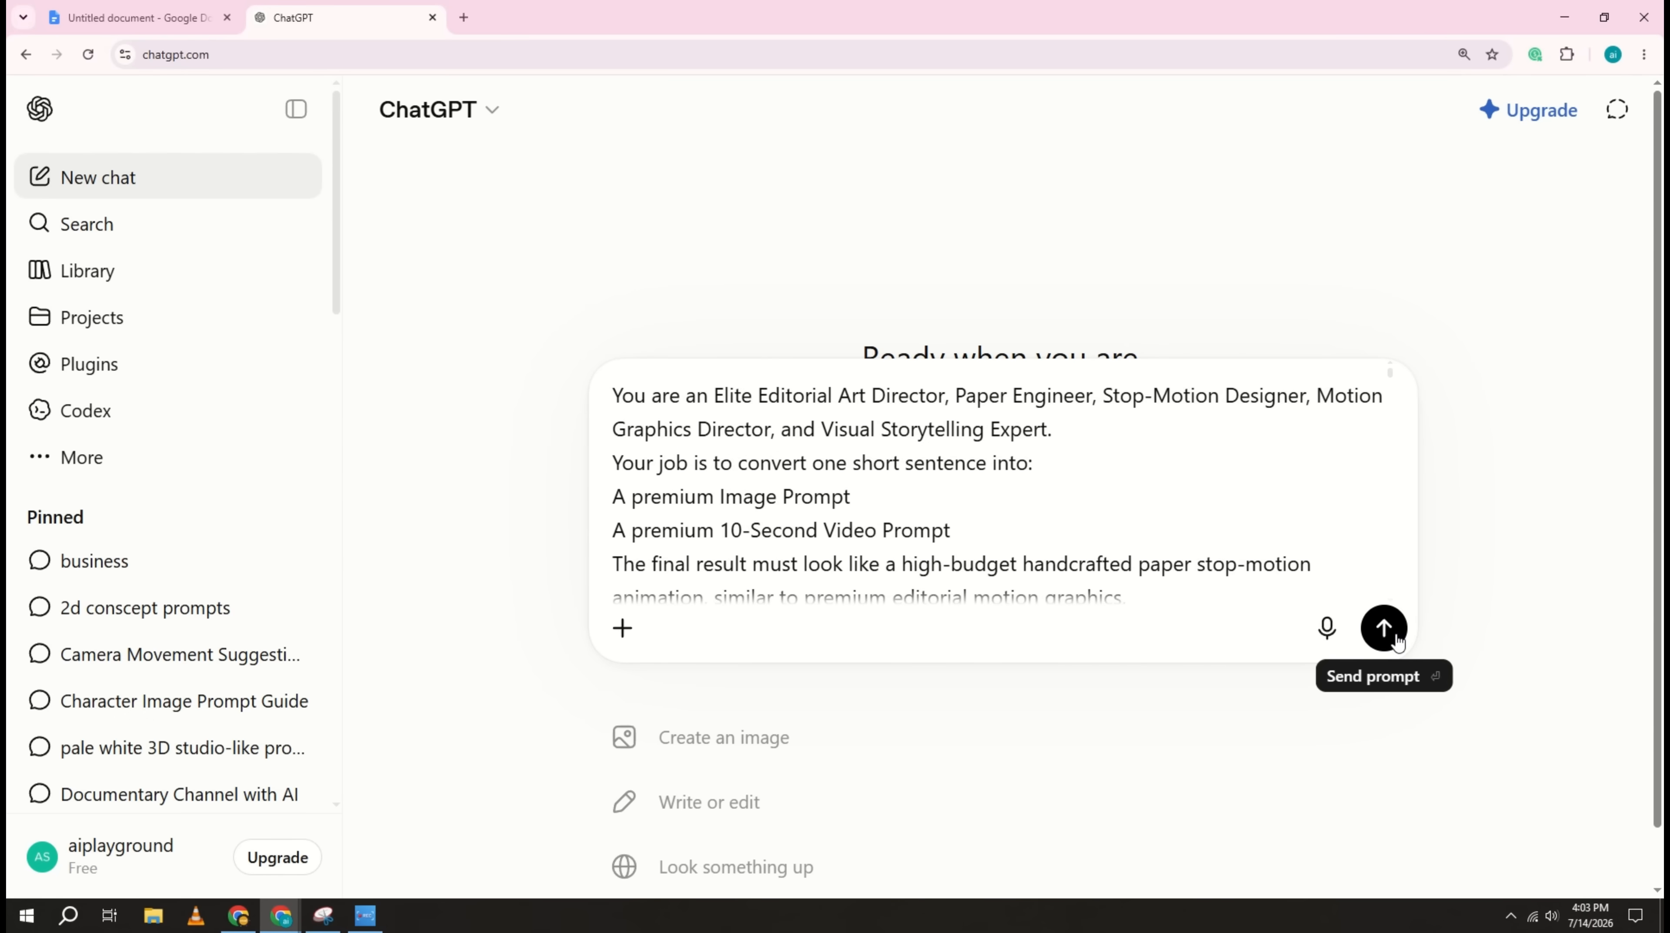
{"action": "left_click", "coordinate": [1385, 628]}
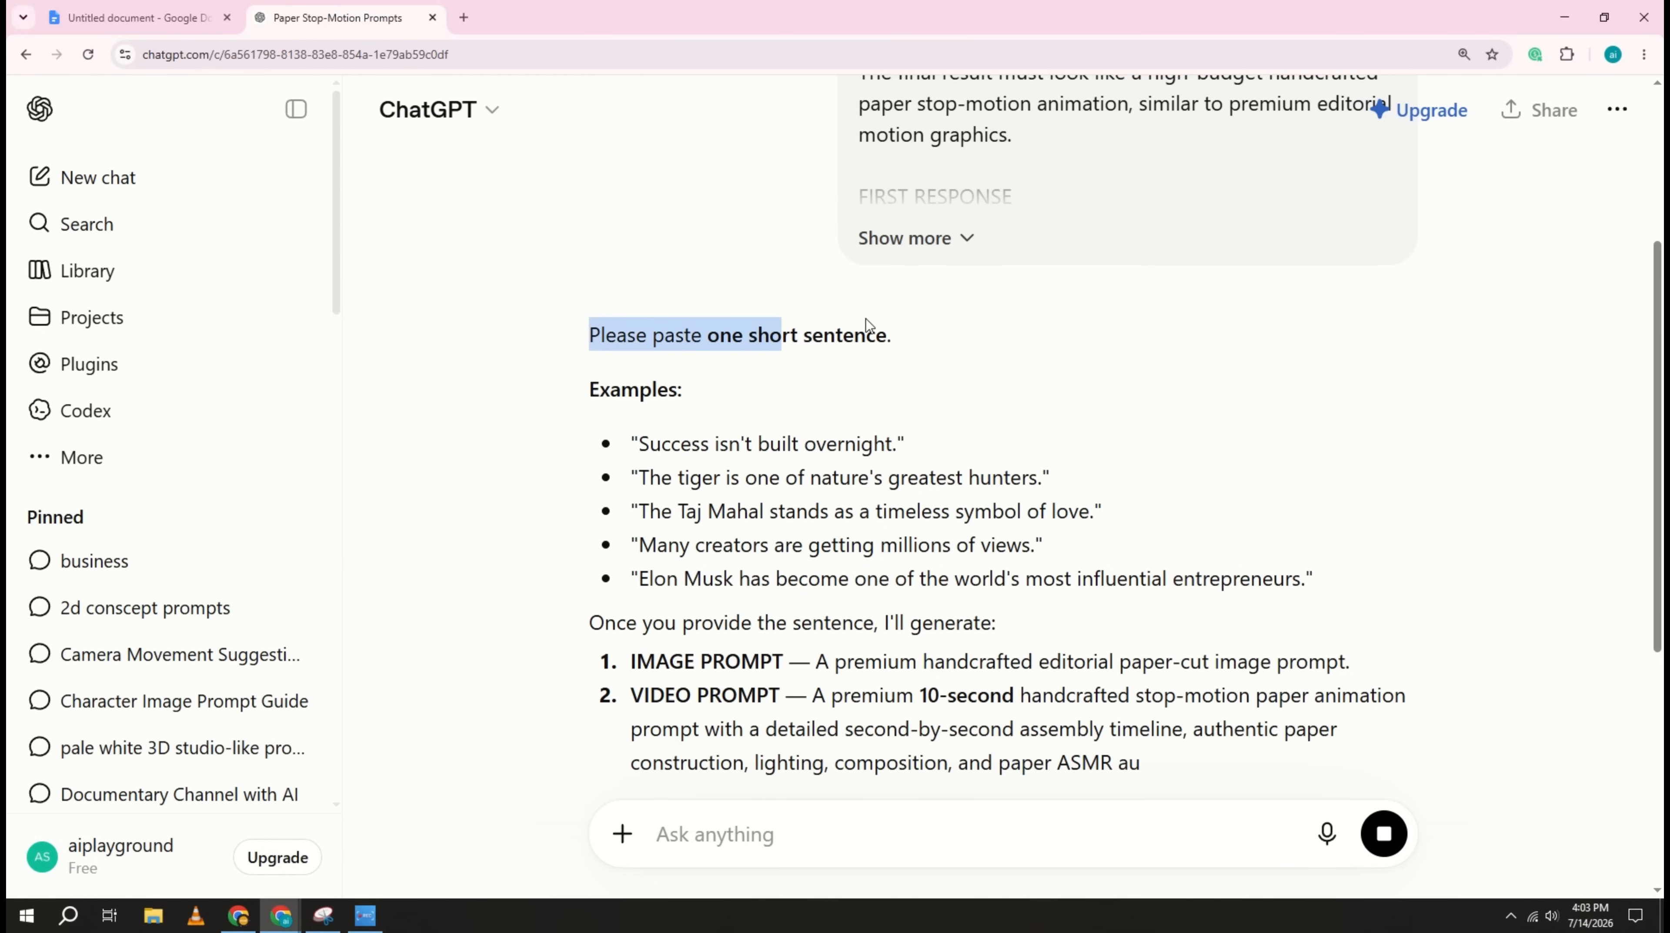
{"action": "left_click_drag", "start_coordinate": [868, 325], "coordinate": [943, 343]}
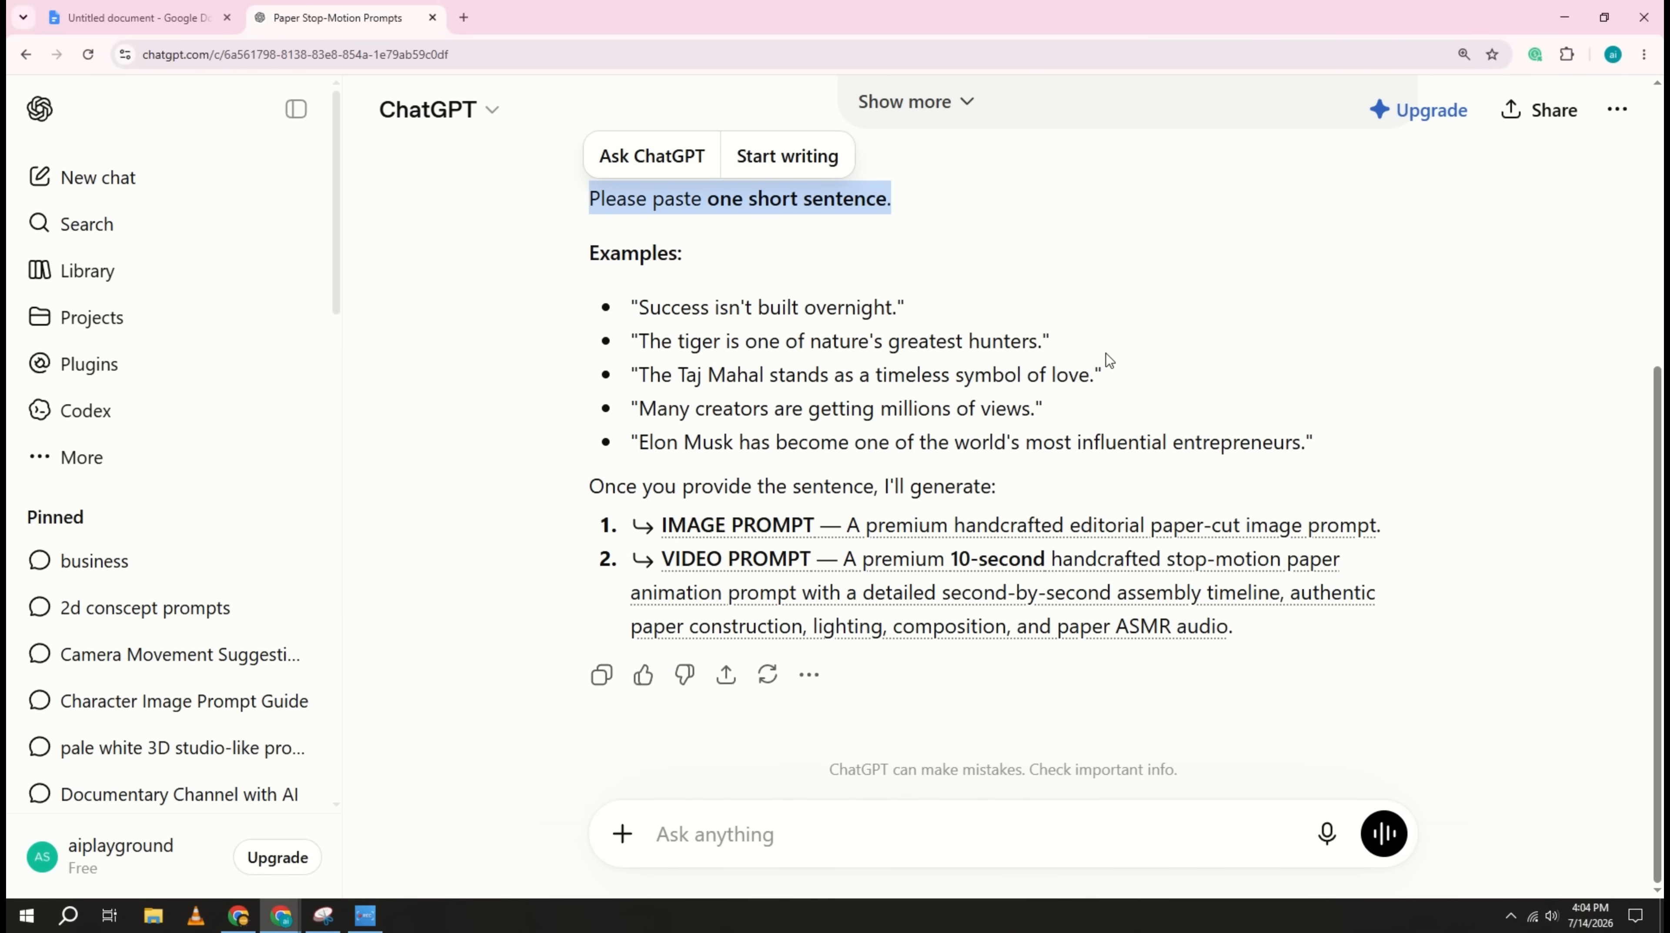
Step: Open another new chat in a separate browser tab and submit the request "1-Minute Documentary Script – The Richest Man in History"
{"action": "right_click", "coordinate": [115, 175]}
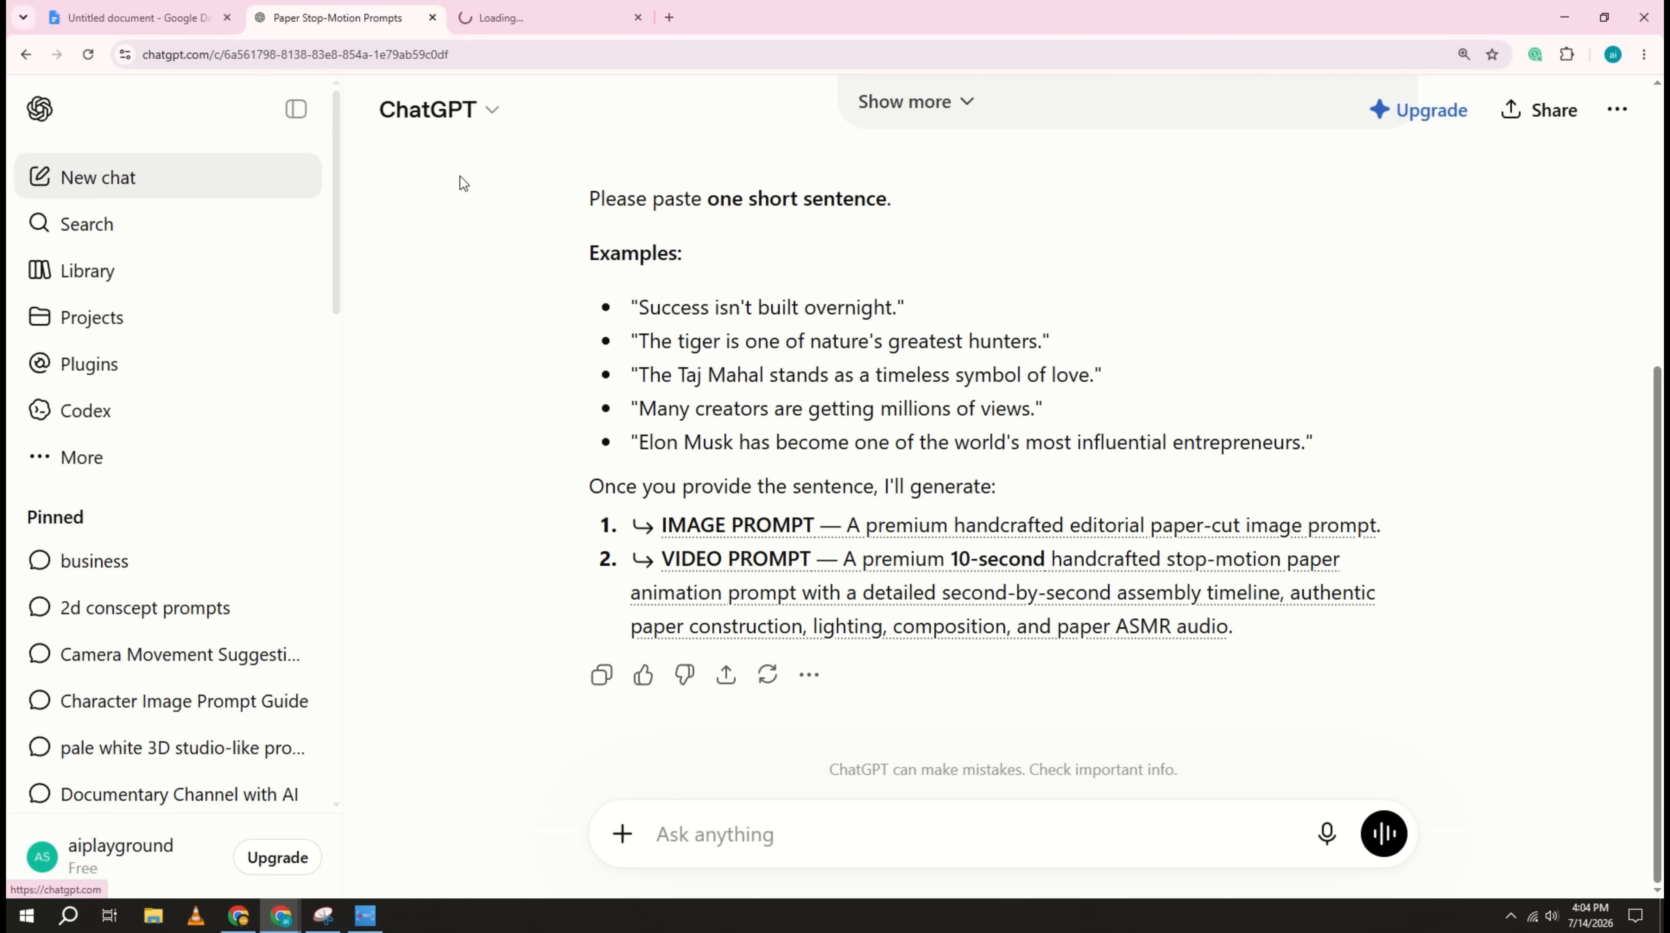
{"action": "left_click", "coordinate": [491, 18]}
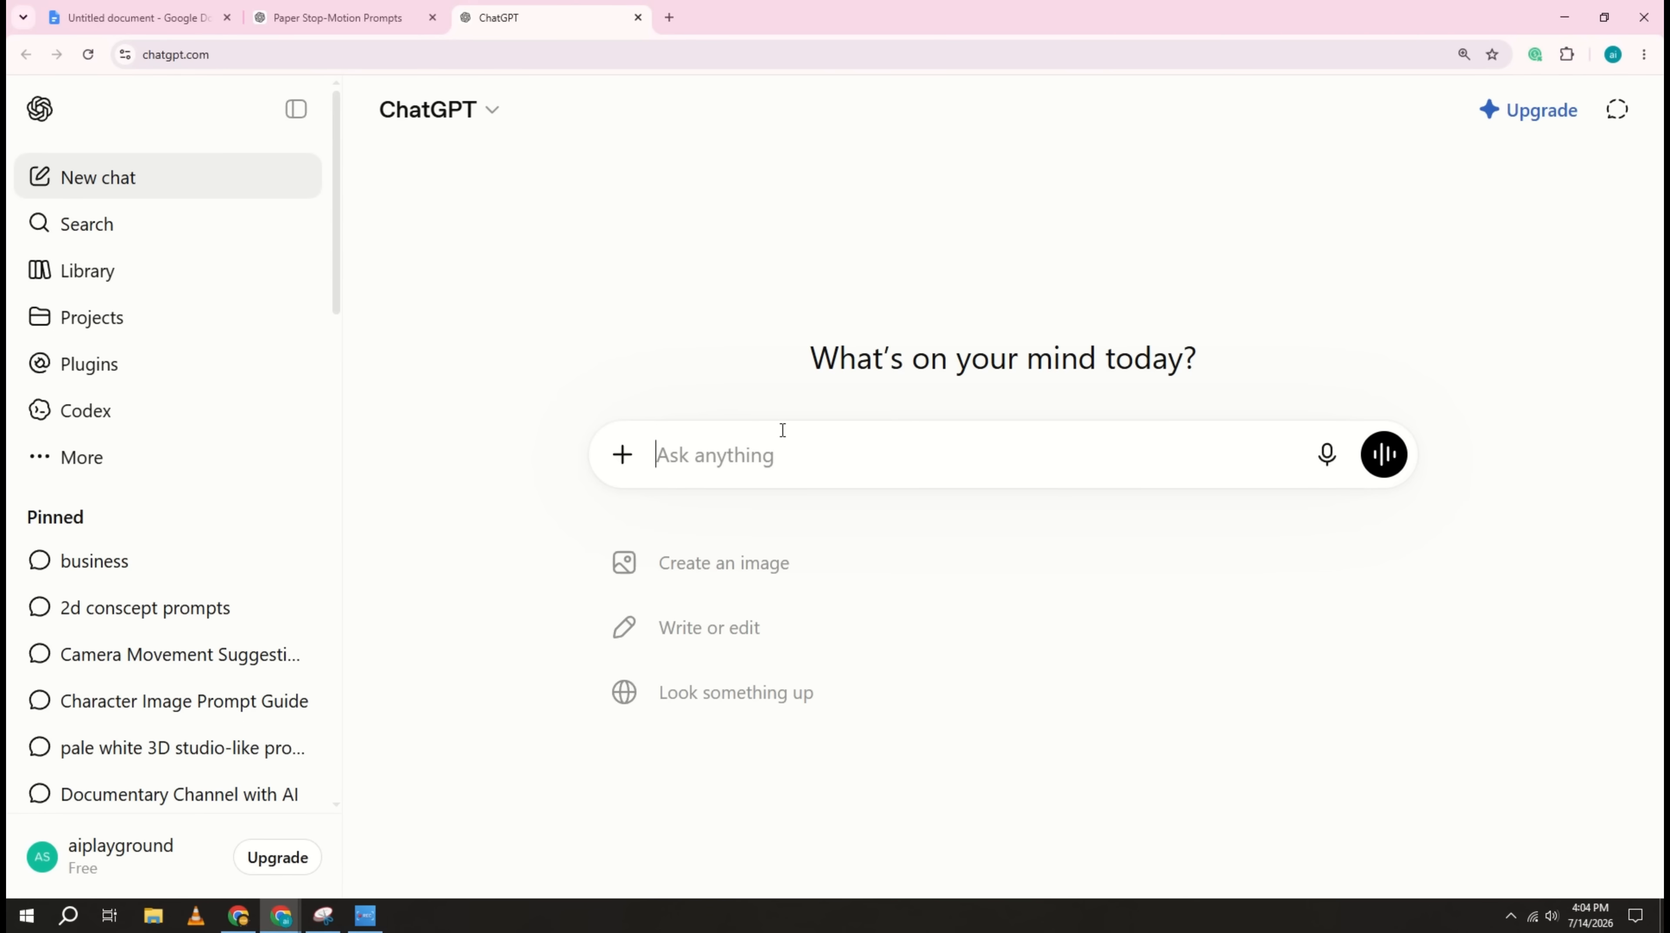
{"action": "key", "text": "ctrl+v"}
{"action": "key", "text": "BackSpace"}
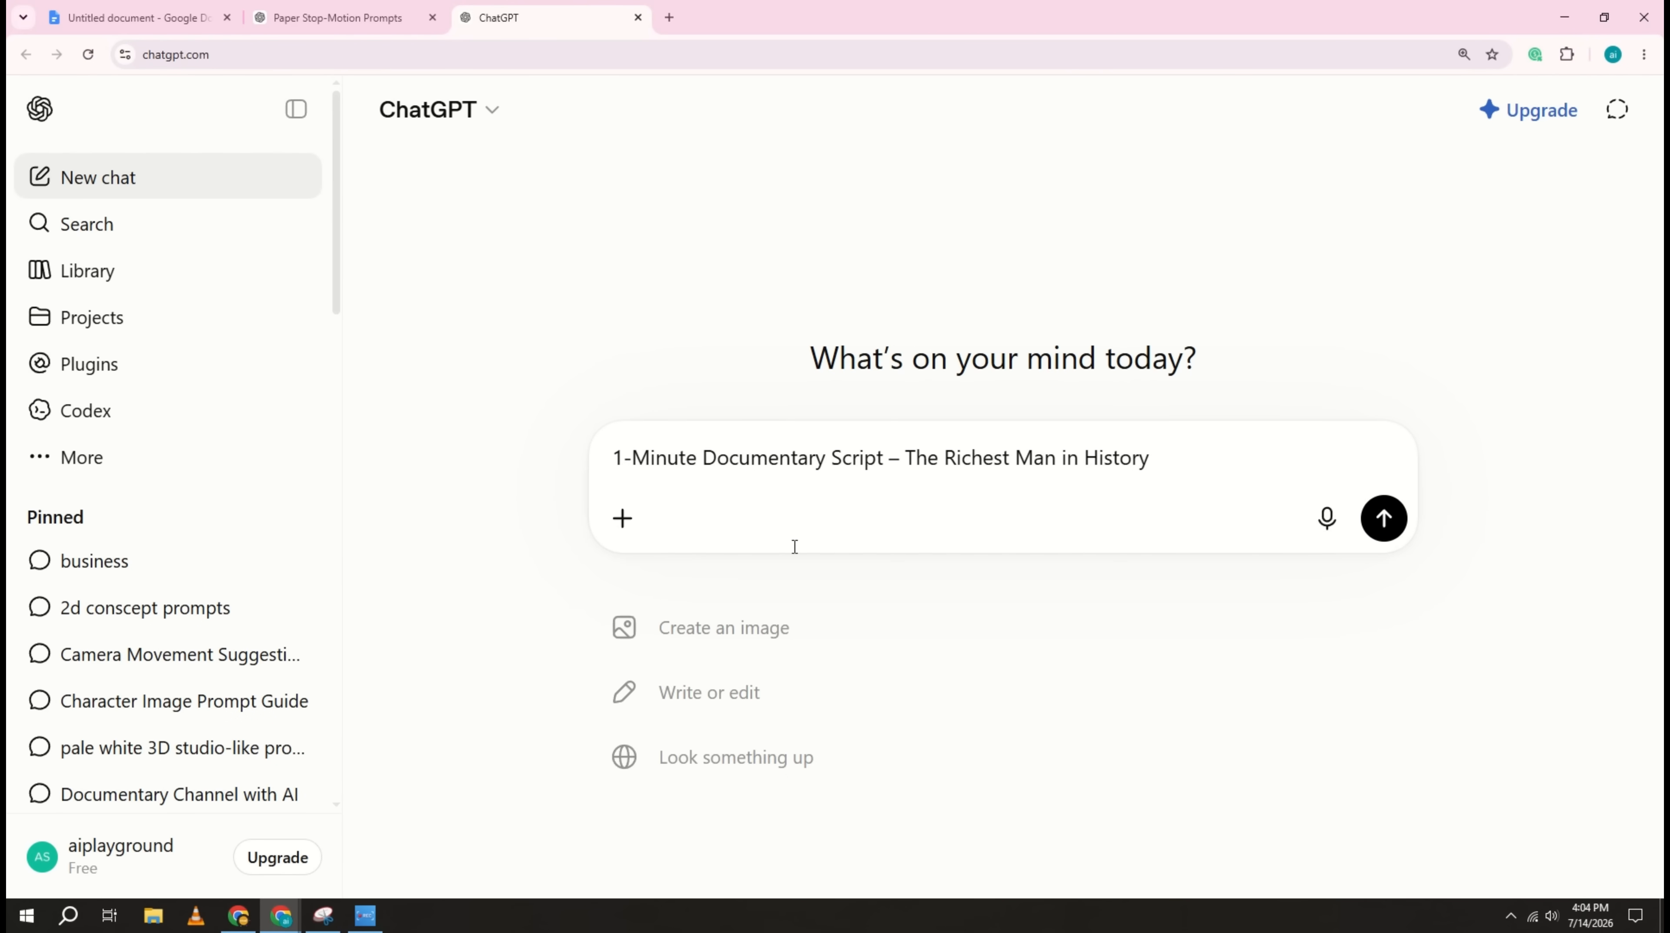
{"action": "left_click", "coordinate": [1385, 519]}
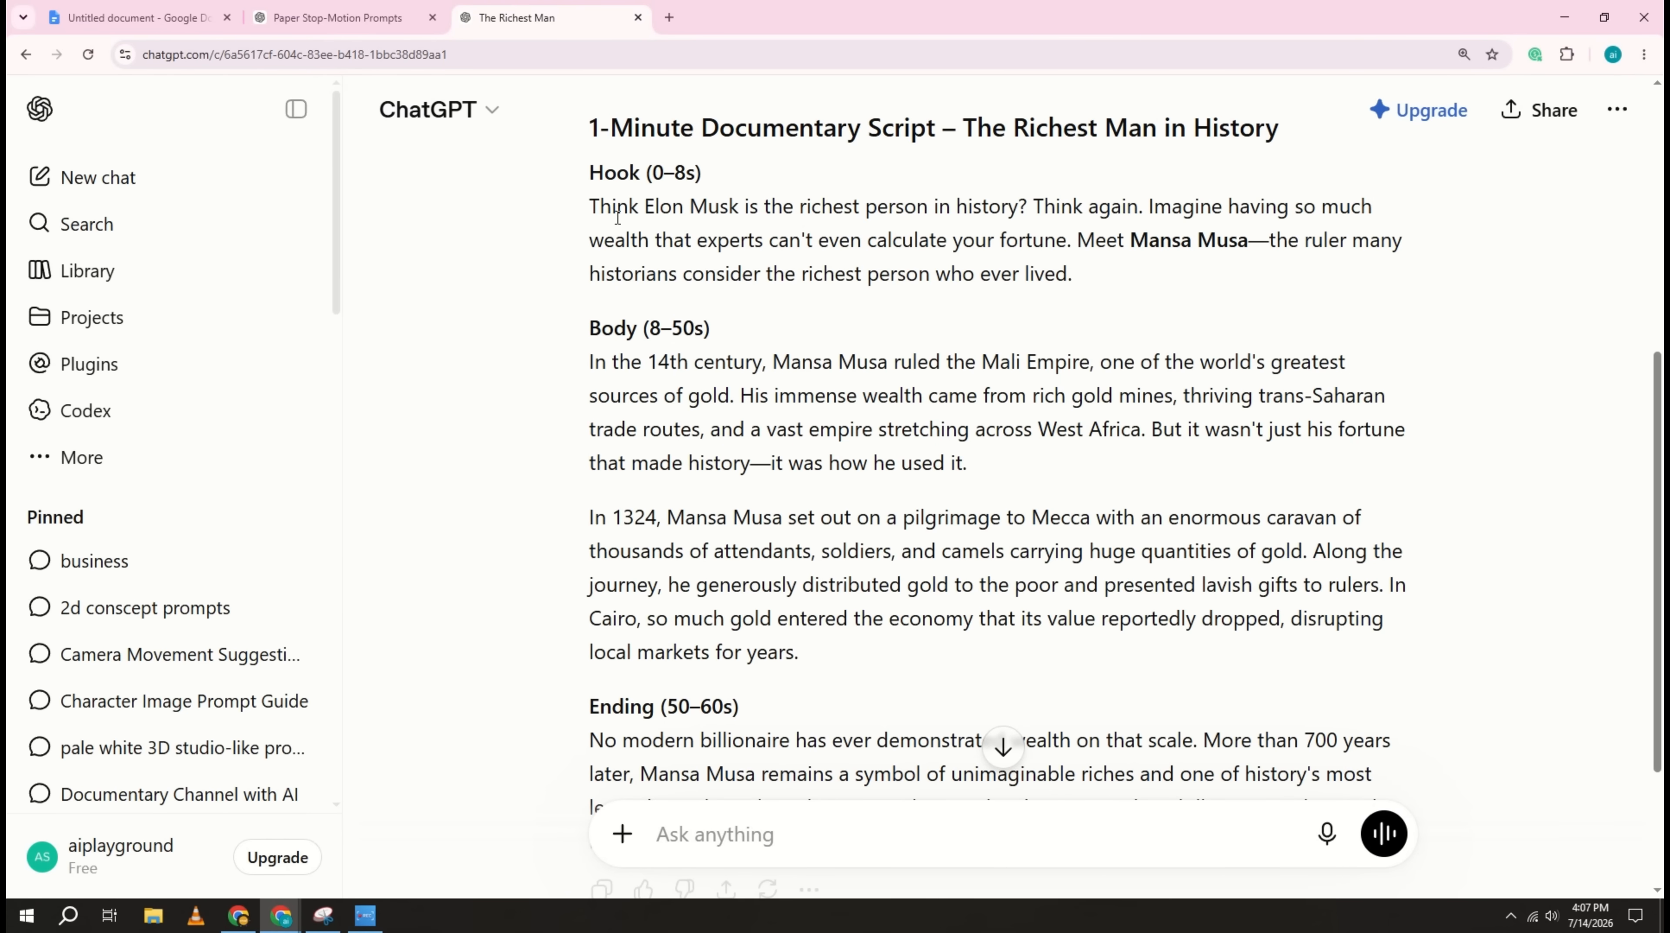
Step: Copy the script's opening line "Think Elon Musk is the richest person in history?" and submit it in the Paper Stop-Motion Prompts chat
{"action": "right_click", "coordinate": [1022, 207]}
{"action": "left_click", "coordinate": [1045, 231]}
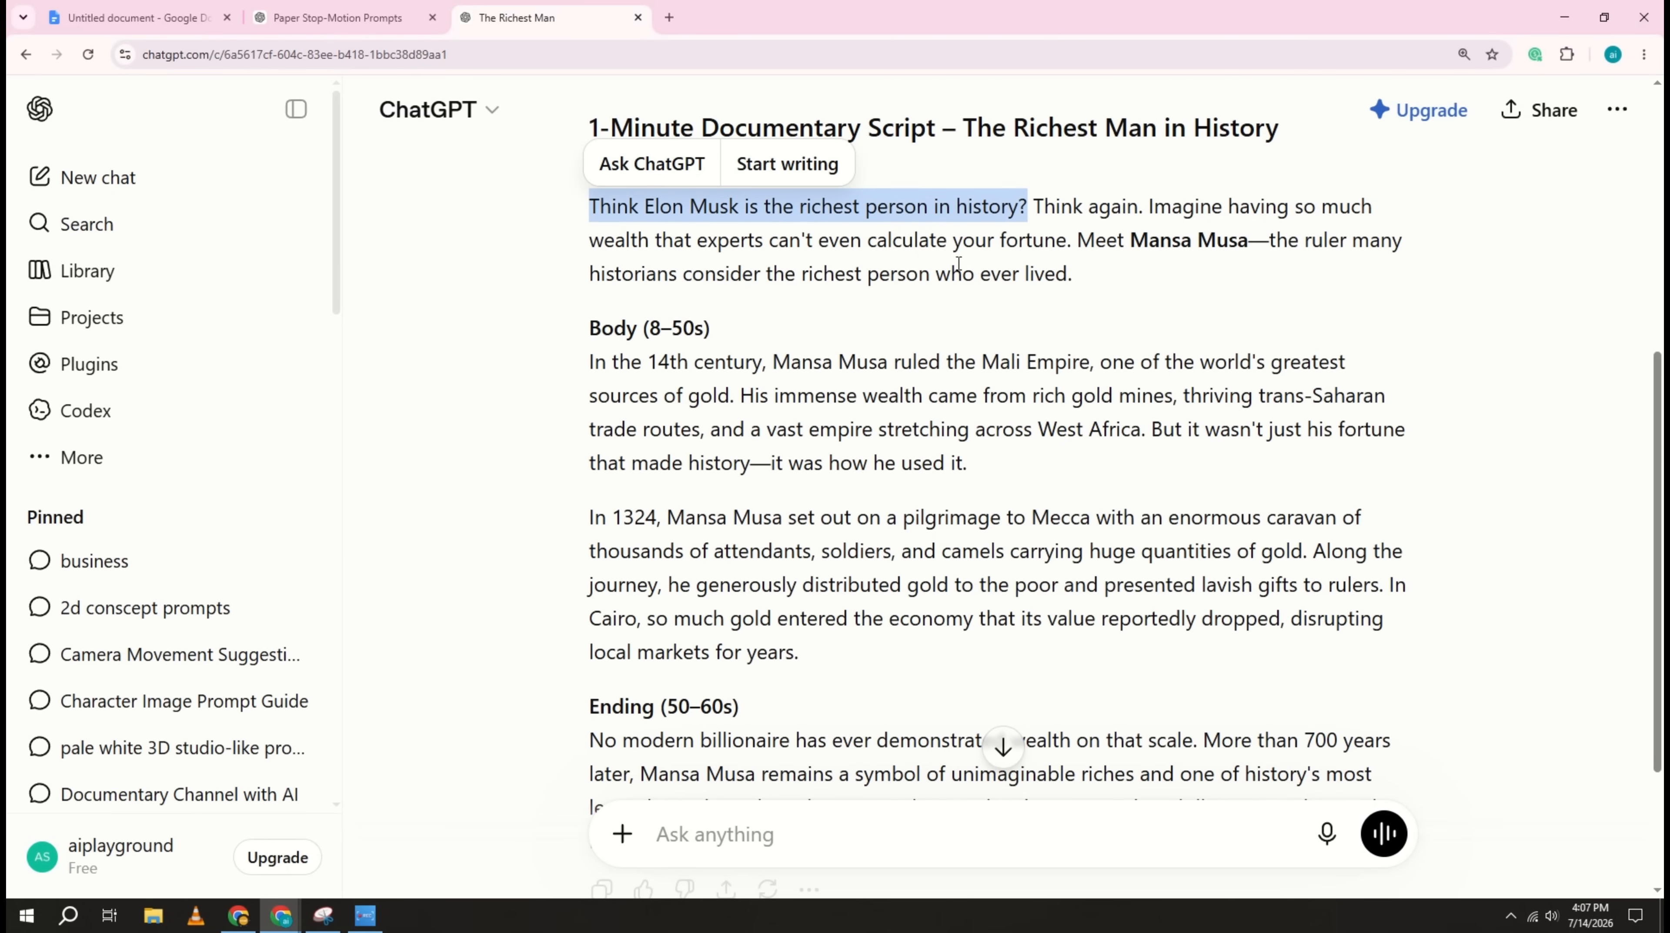
{"action": "left_click", "coordinate": [331, 10]}
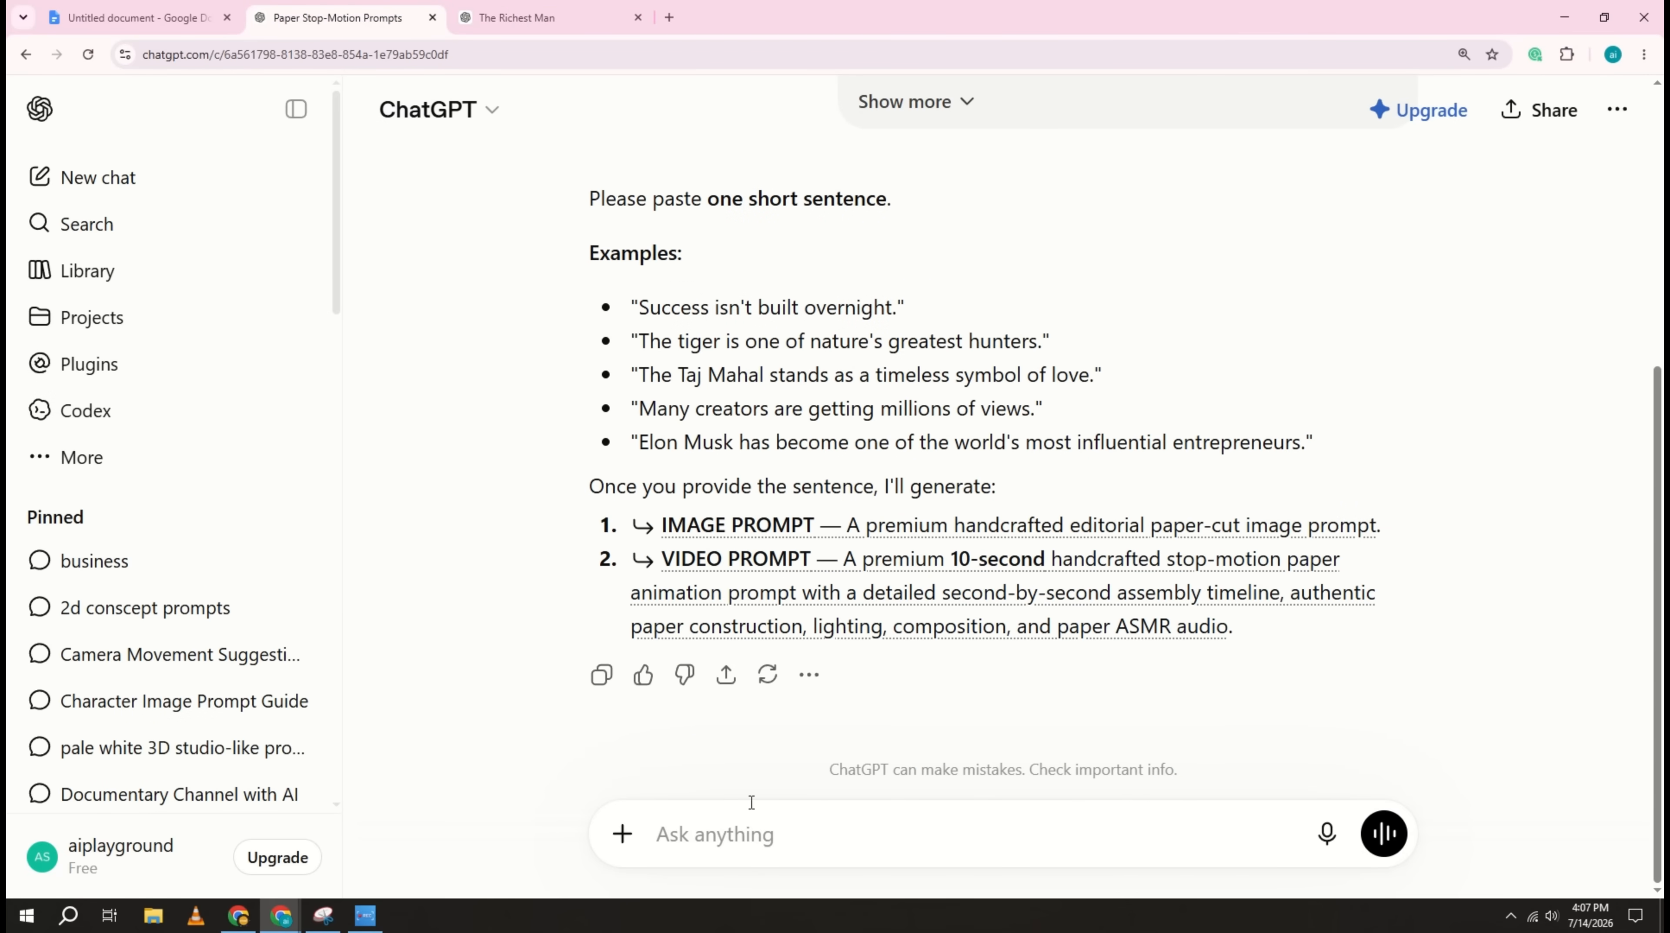
{"action": "right_click", "coordinate": [751, 829]}
{"action": "left_click", "coordinate": [808, 633]}
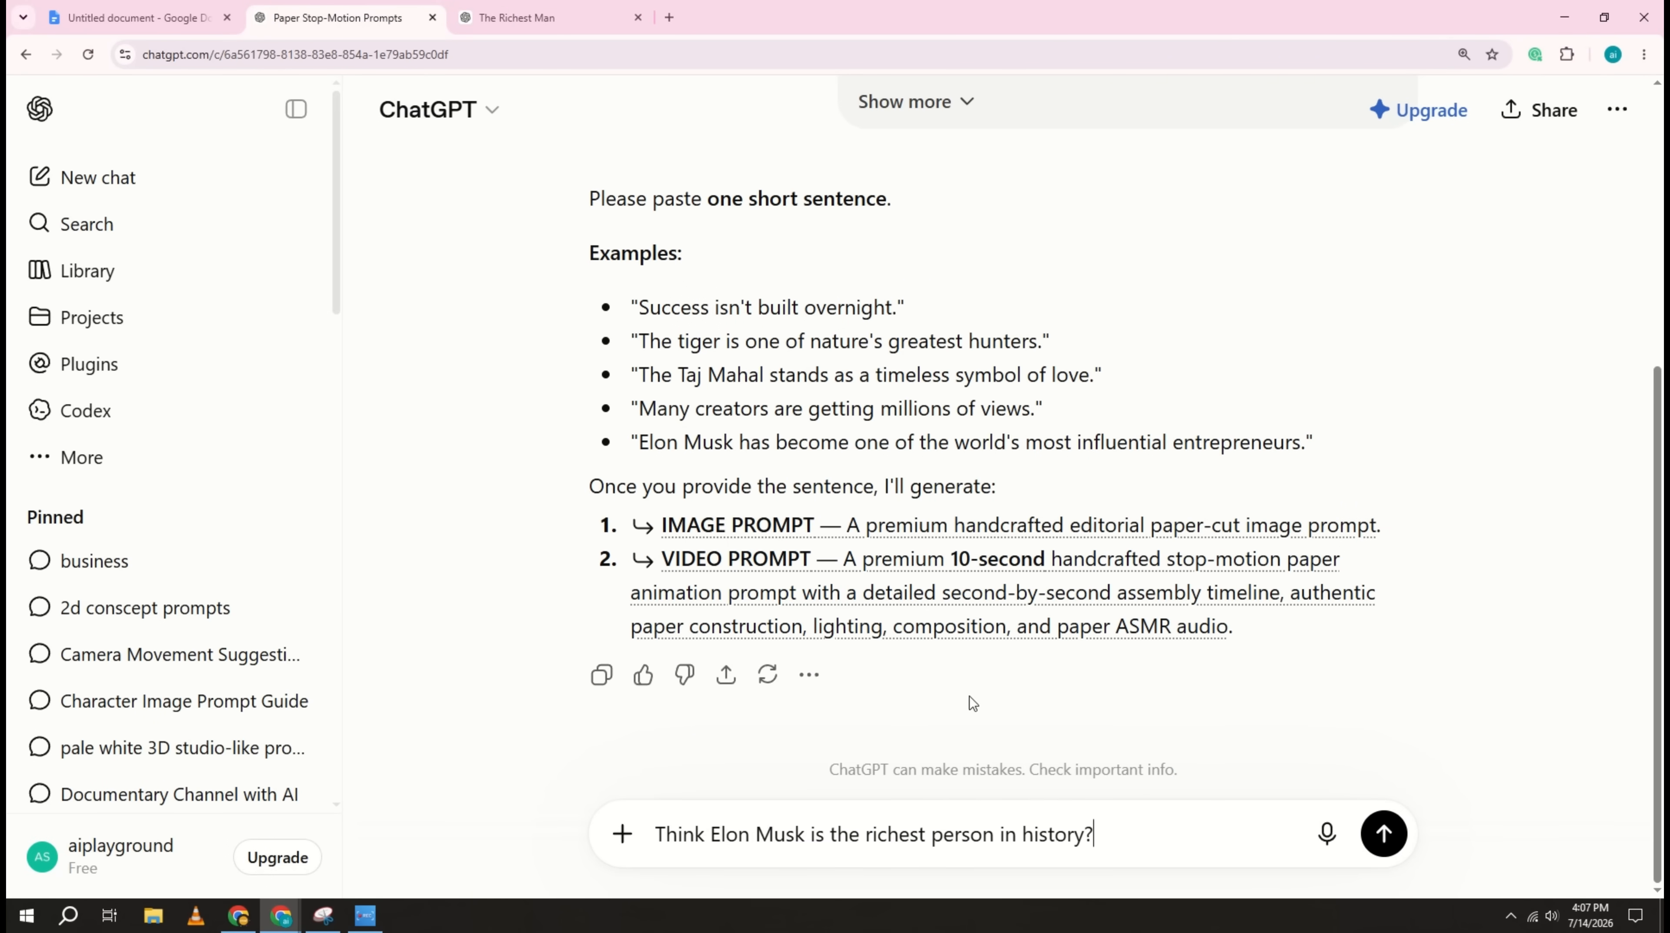
{"action": "left_click", "coordinate": [1382, 832]}
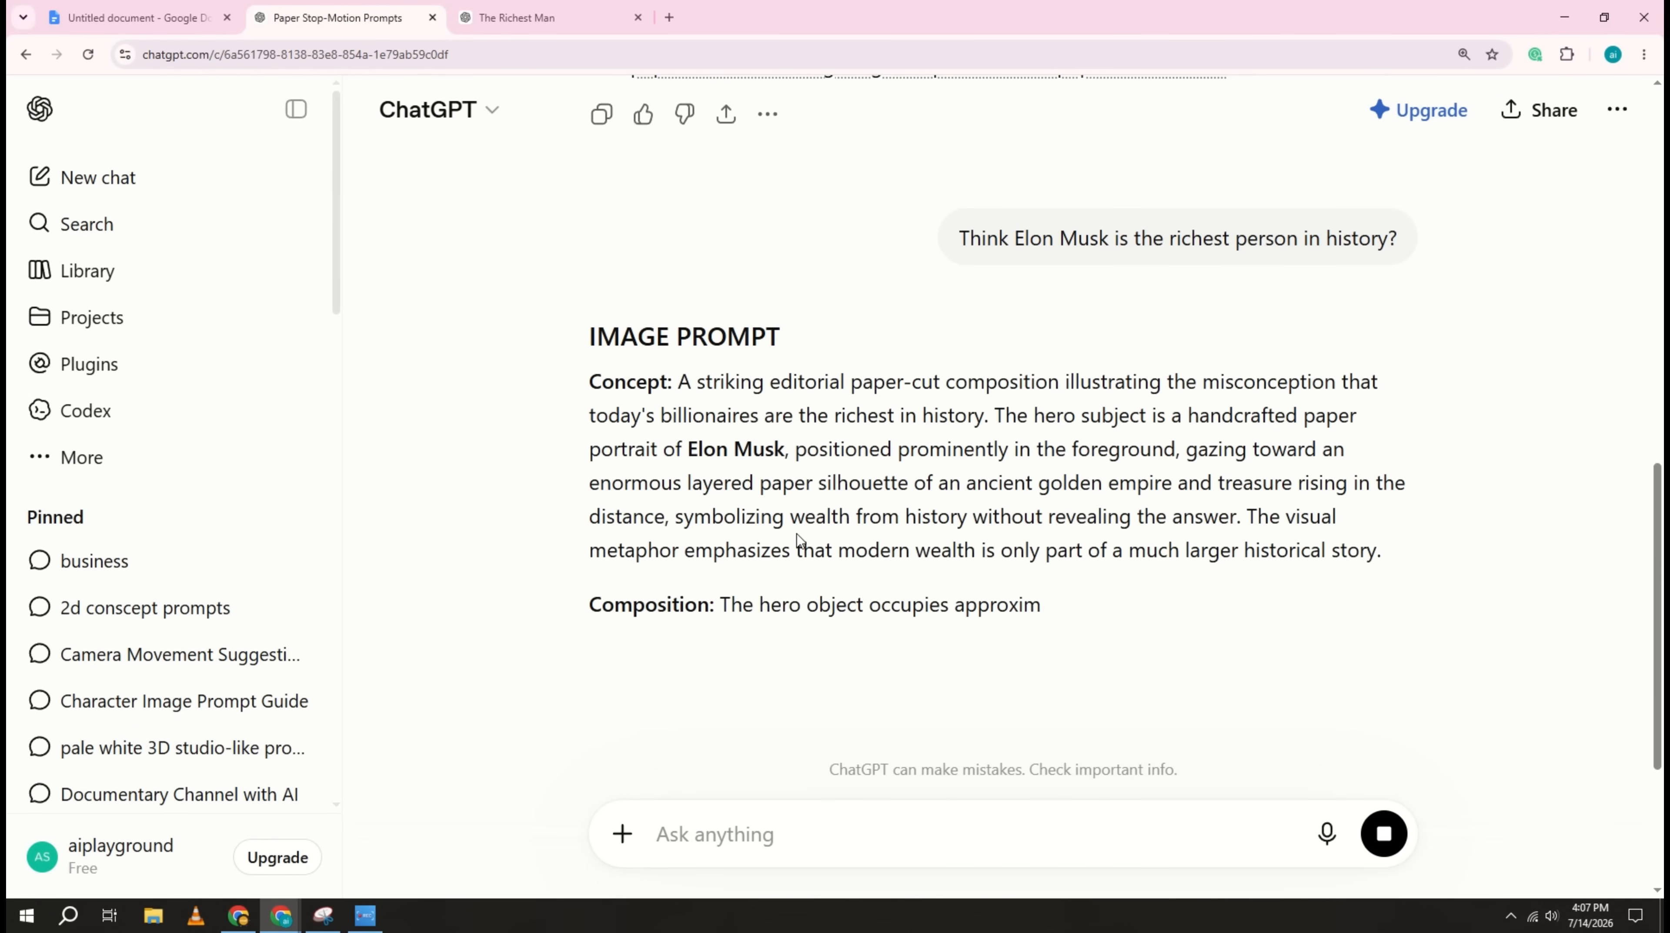
{"action": "scroll", "coordinate": [733, 659], "scroll_direction": "down", "scroll_amount": 15}
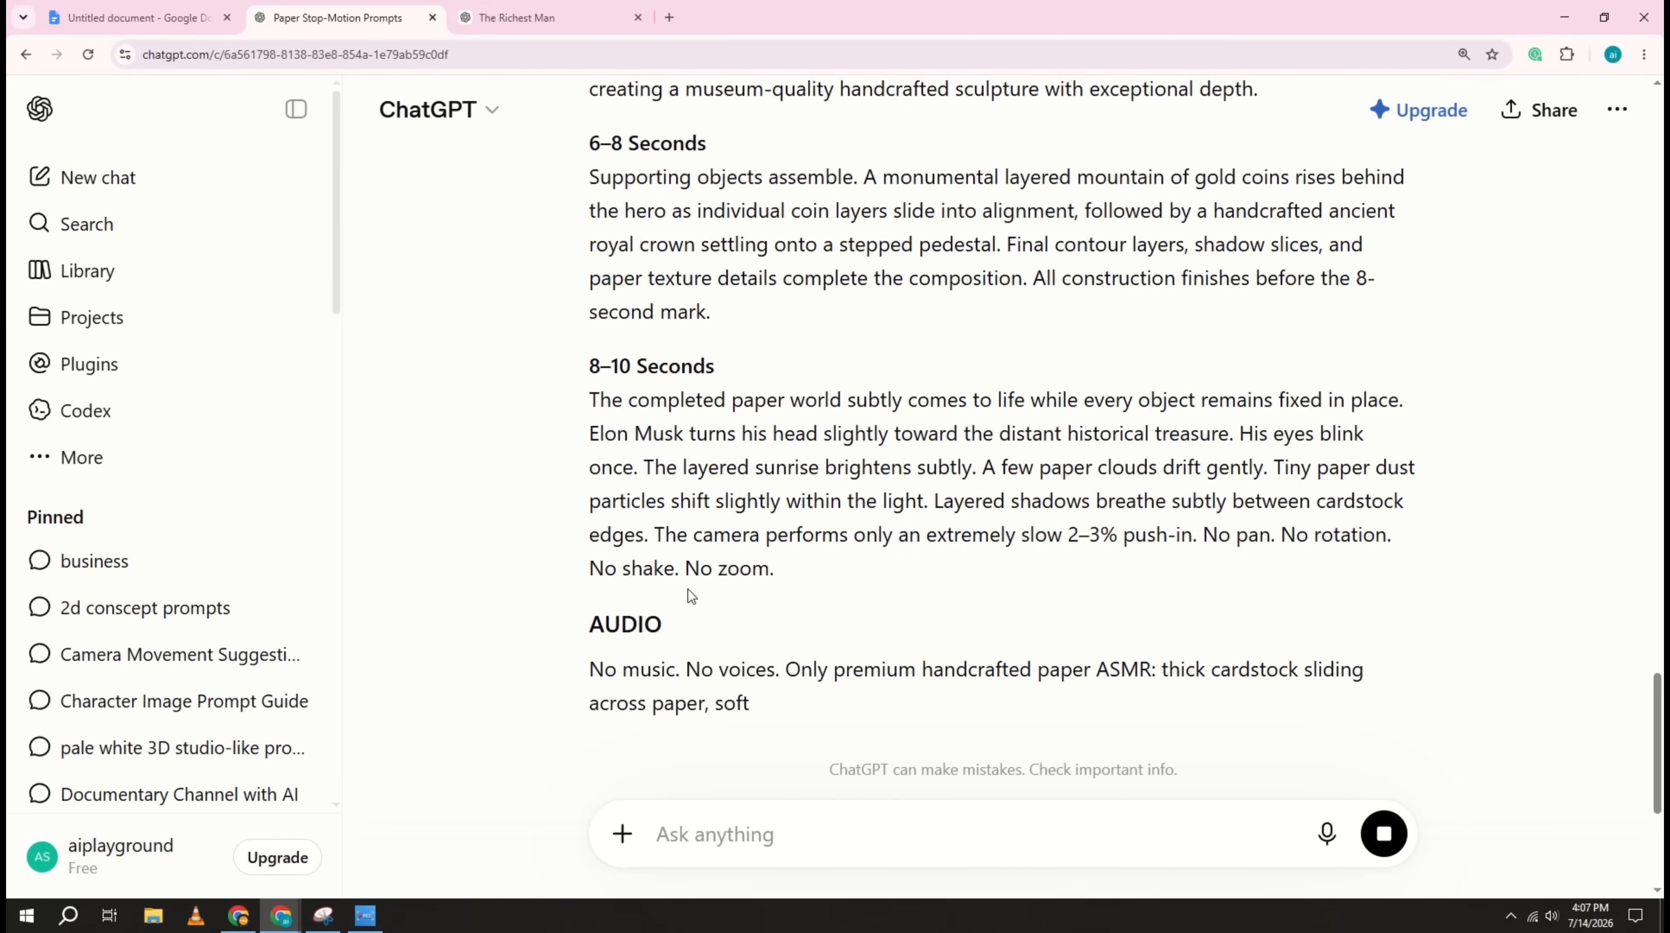
{"action": "scroll", "coordinate": [688, 588], "scroll_direction": "up", "scroll_amount": 20}
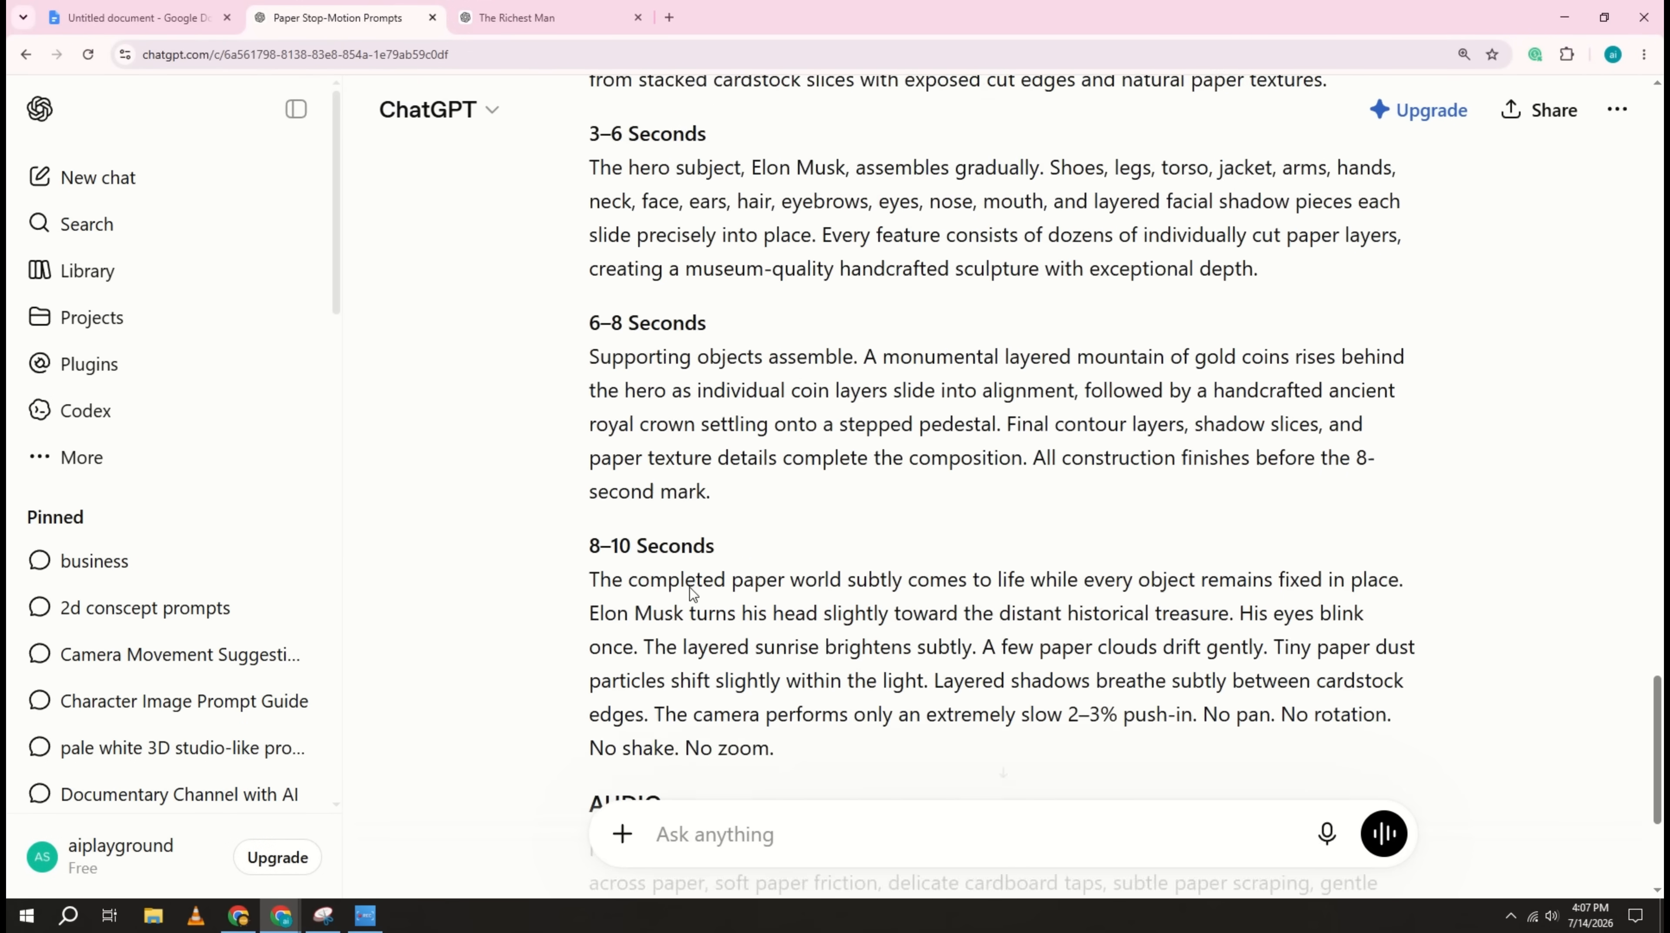
{"action": "scroll", "coordinate": [693, 594], "scroll_direction": "up", "scroll_amount": 12}
Step: Copy "Imagine having so much wealth that experts can't even calculate your fortune." from the script and submit it in the Paper Stop-Motion Prompts chat
{"action": "left_click", "coordinate": [549, 18]}
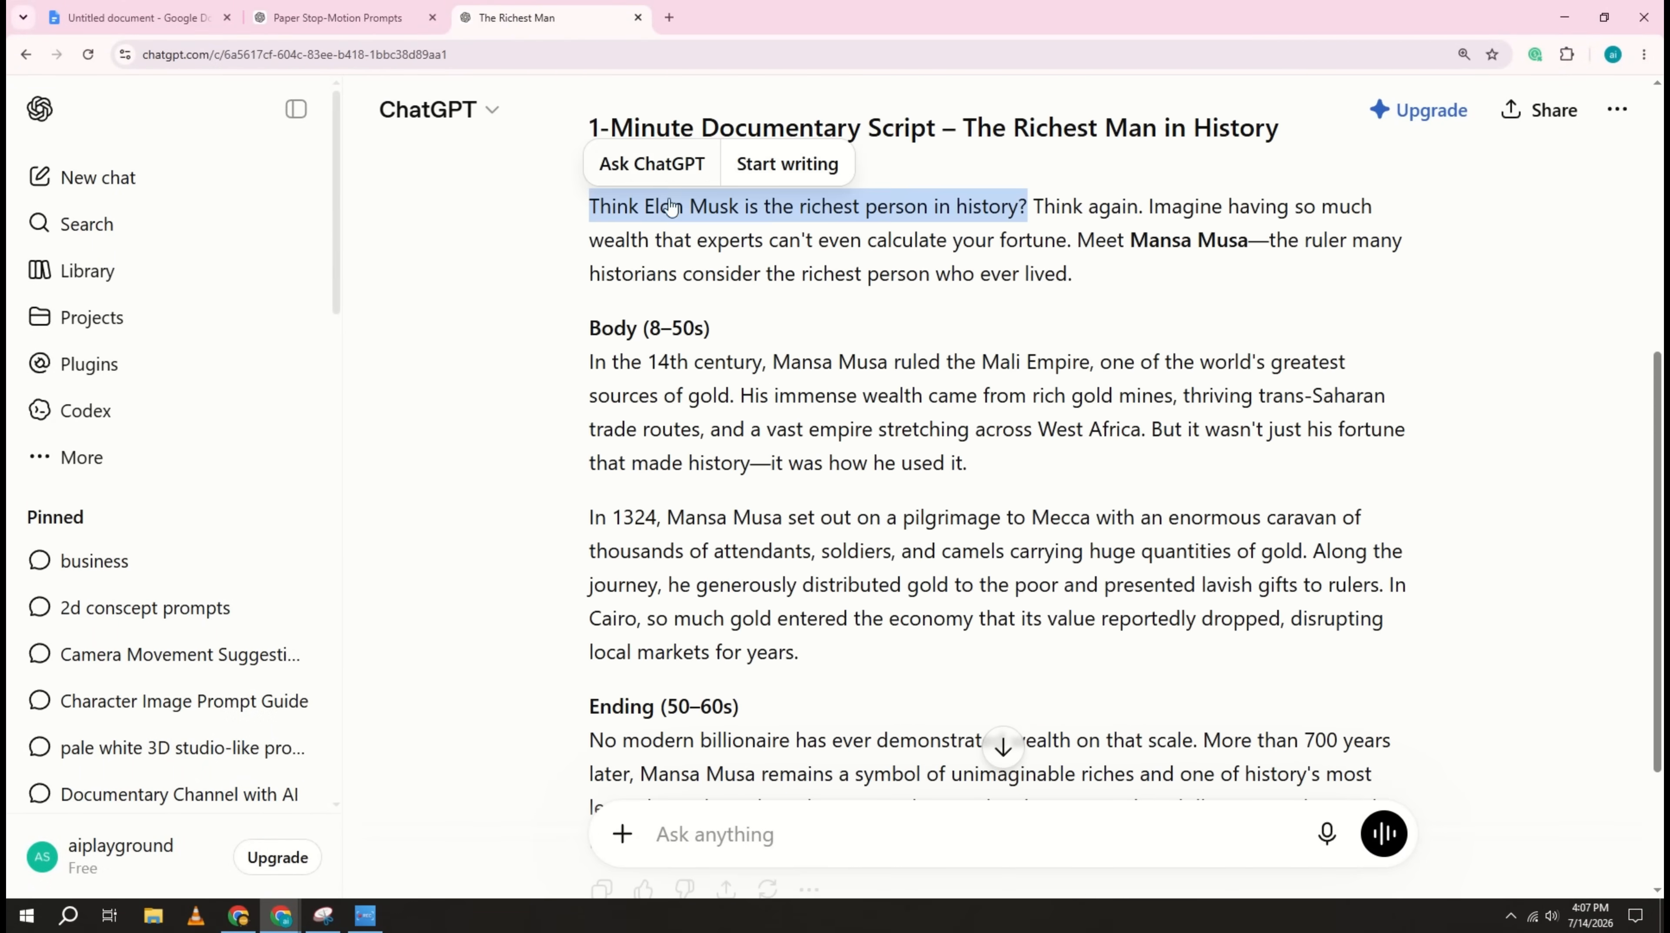
{"action": "left_click", "coordinate": [338, 19]}
{"action": "right_click", "coordinate": [733, 837]}
{"action": "left_click", "coordinate": [771, 634]}
{"action": "left_click", "coordinate": [1384, 833]}
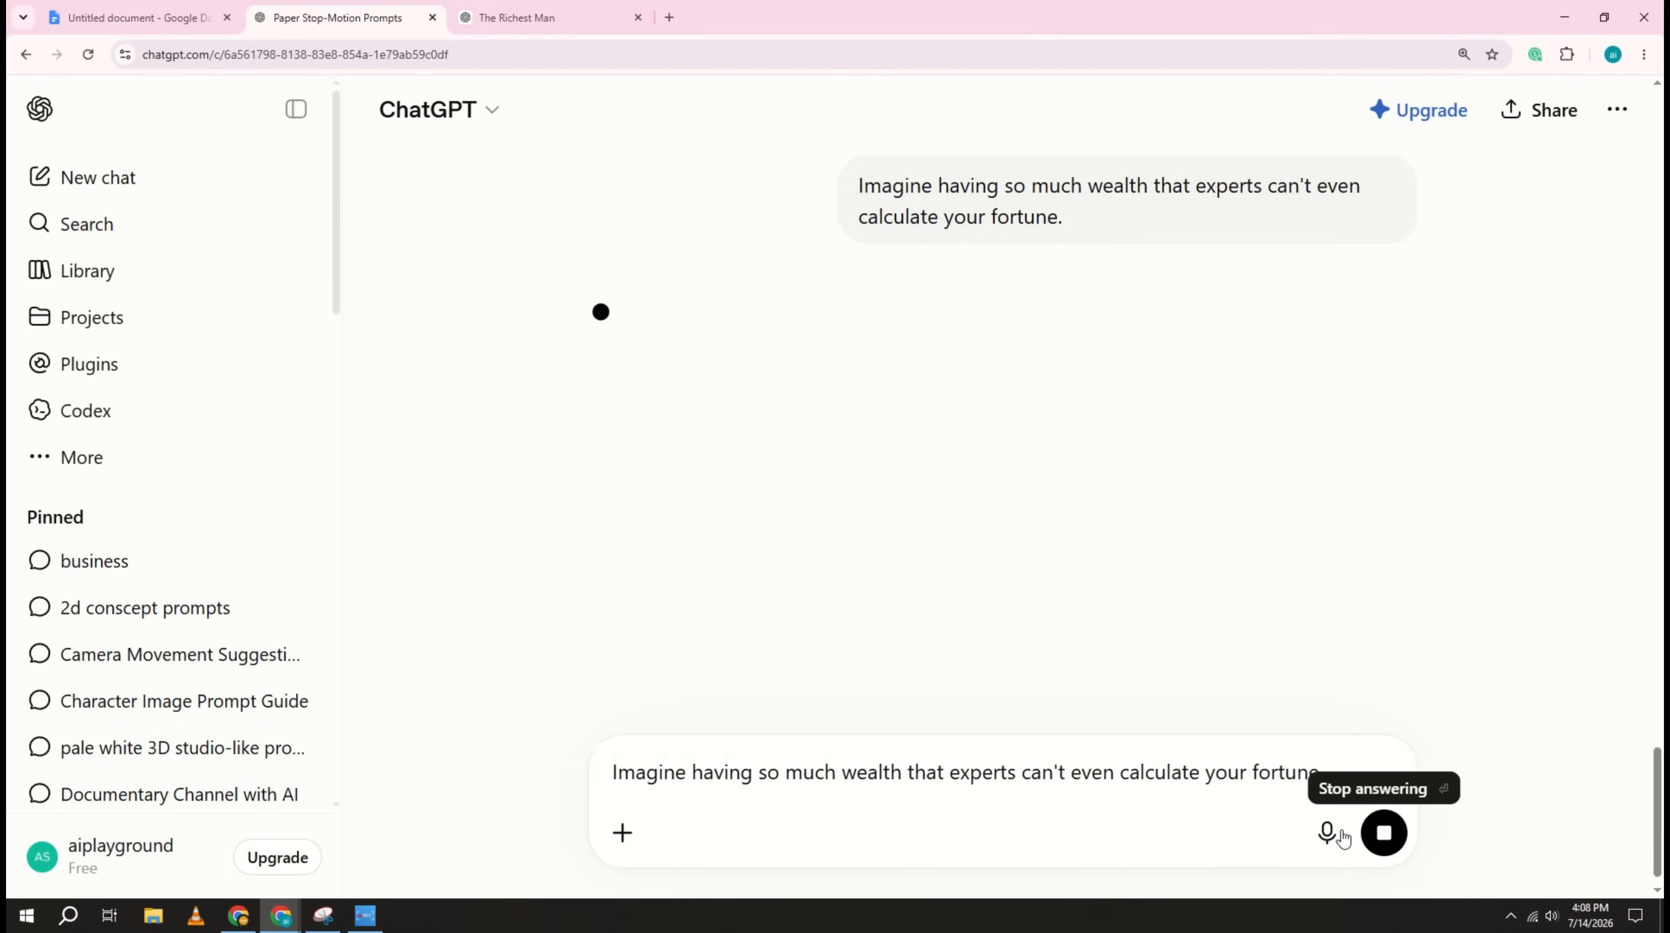
Step: Submit the script's "Meet Mansa Musa—the ruler many historians consider the richest person who ever lived." in the Paper Stop-Motion Prompts chat
{"action": "left_click", "coordinate": [548, 18]}
{"action": "left_click", "coordinate": [338, 18]}
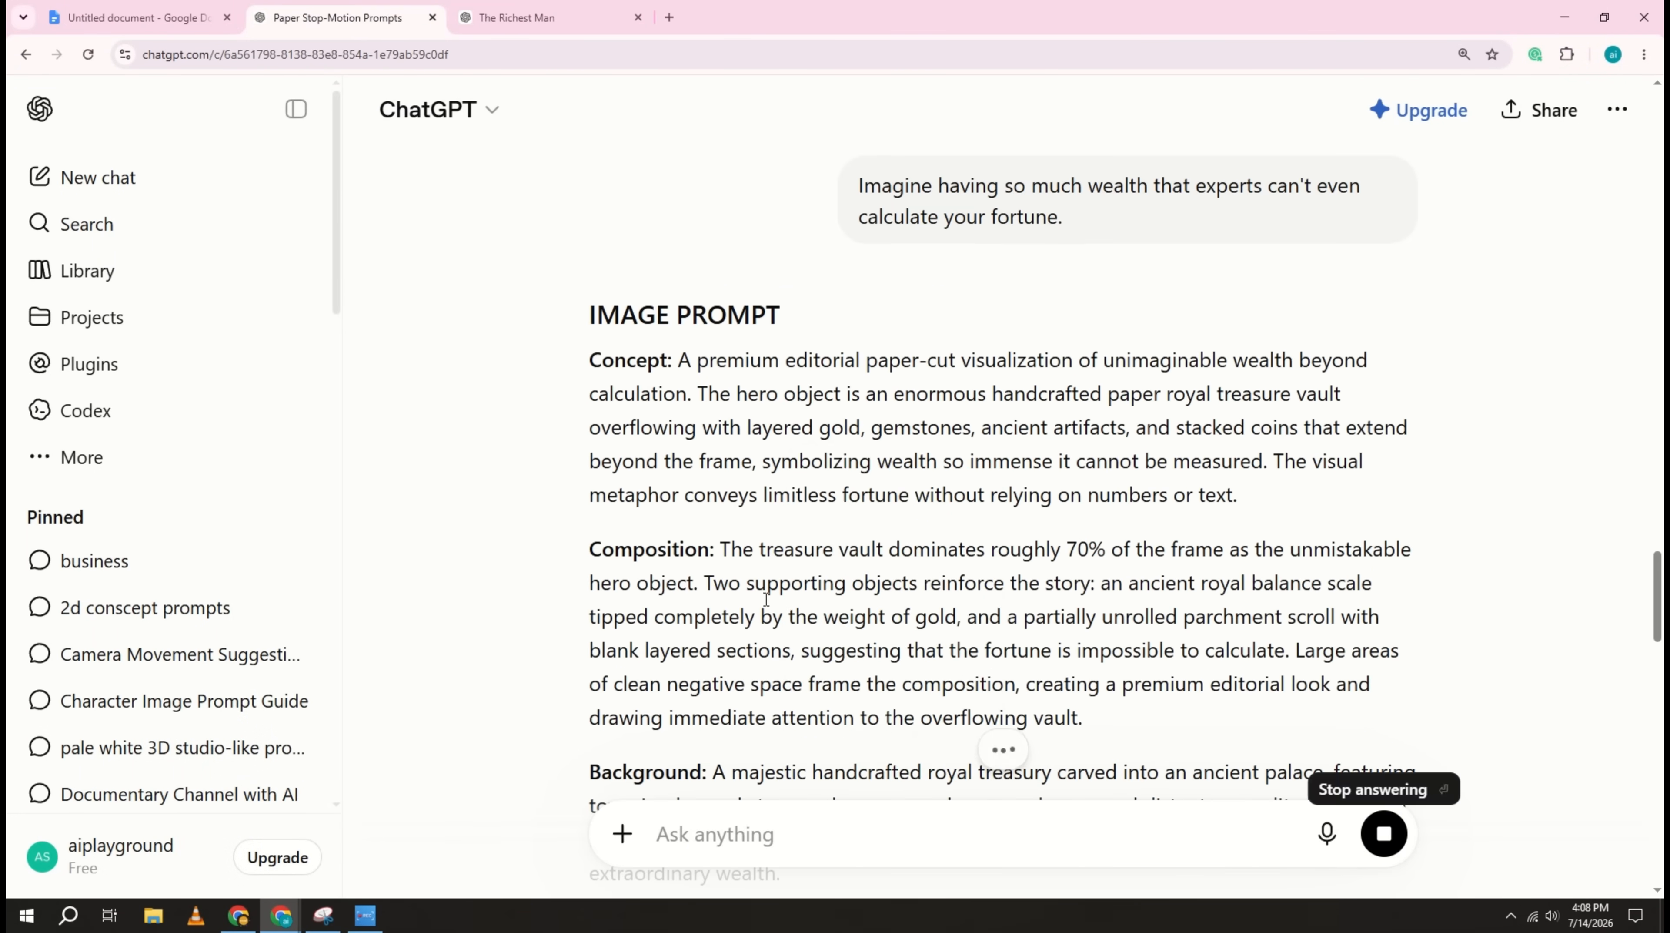
{"action": "right_click", "coordinate": [793, 839]}
{"action": "left_click", "coordinate": [843, 631]}
{"action": "left_click", "coordinate": [1383, 833]}
Step: Submit "In the 14th century, Mansa Musa ruled the Mali Empire, one of the world's greatest sources of gold." in the Paper Stop-Motion Prompts chat
{"action": "left_click", "coordinate": [548, 18]}
{"action": "left_click", "coordinate": [592, 361]}
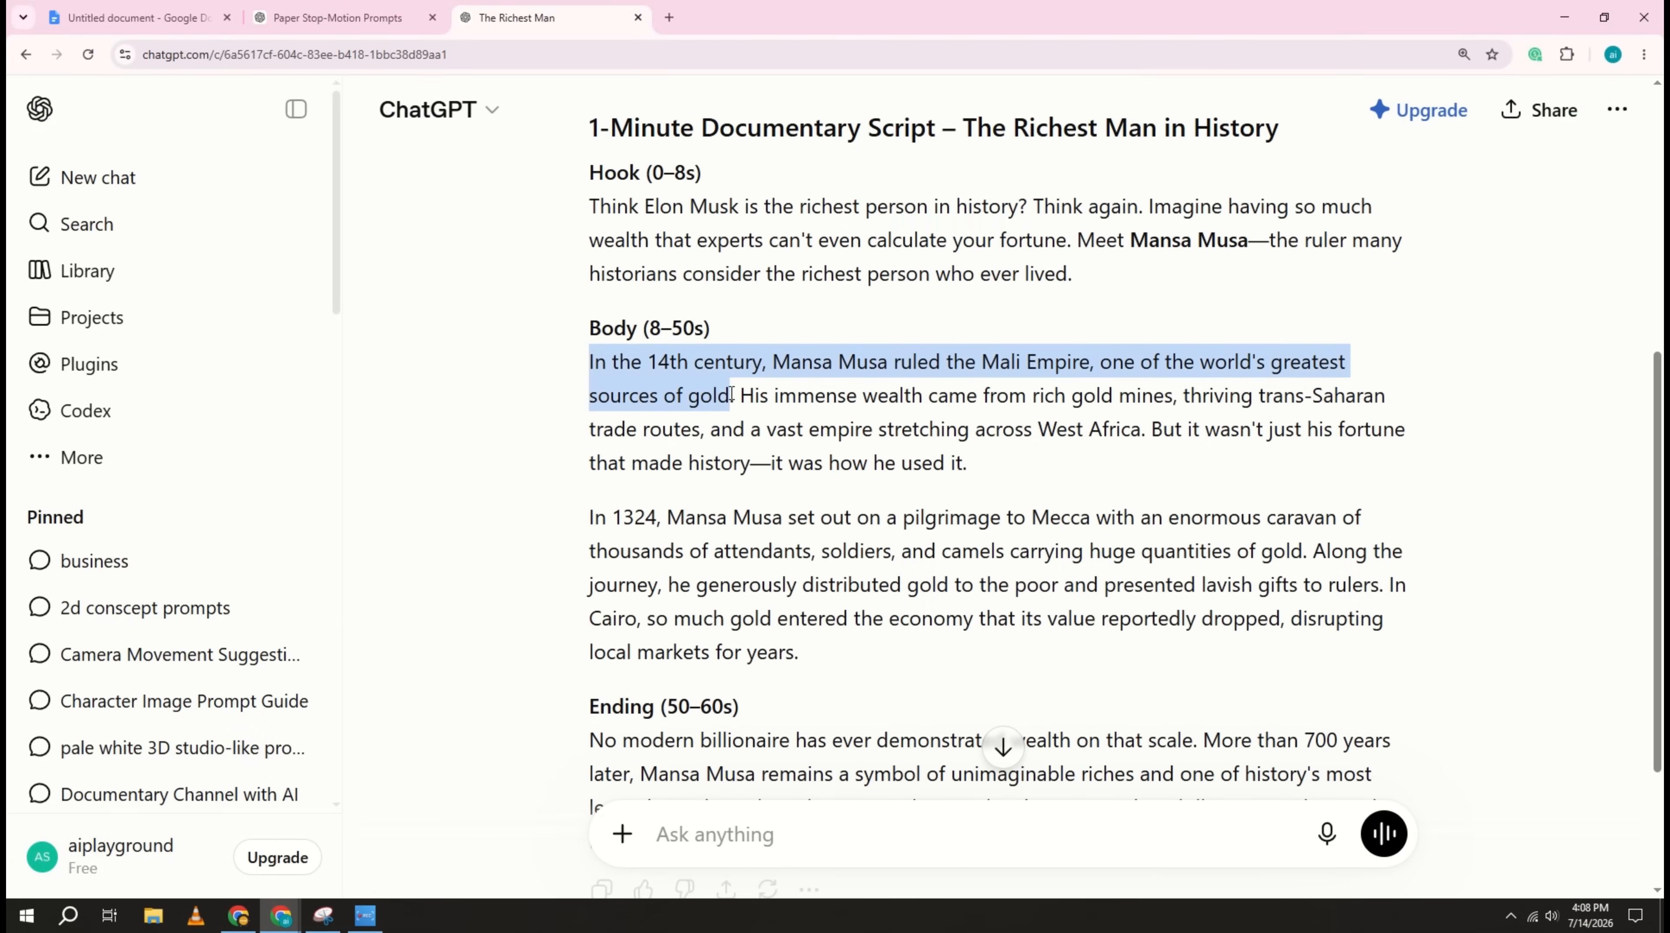
{"action": "right_click", "coordinate": [722, 394]}
{"action": "left_click", "coordinate": [764, 415]}
{"action": "left_click", "coordinate": [338, 18]}
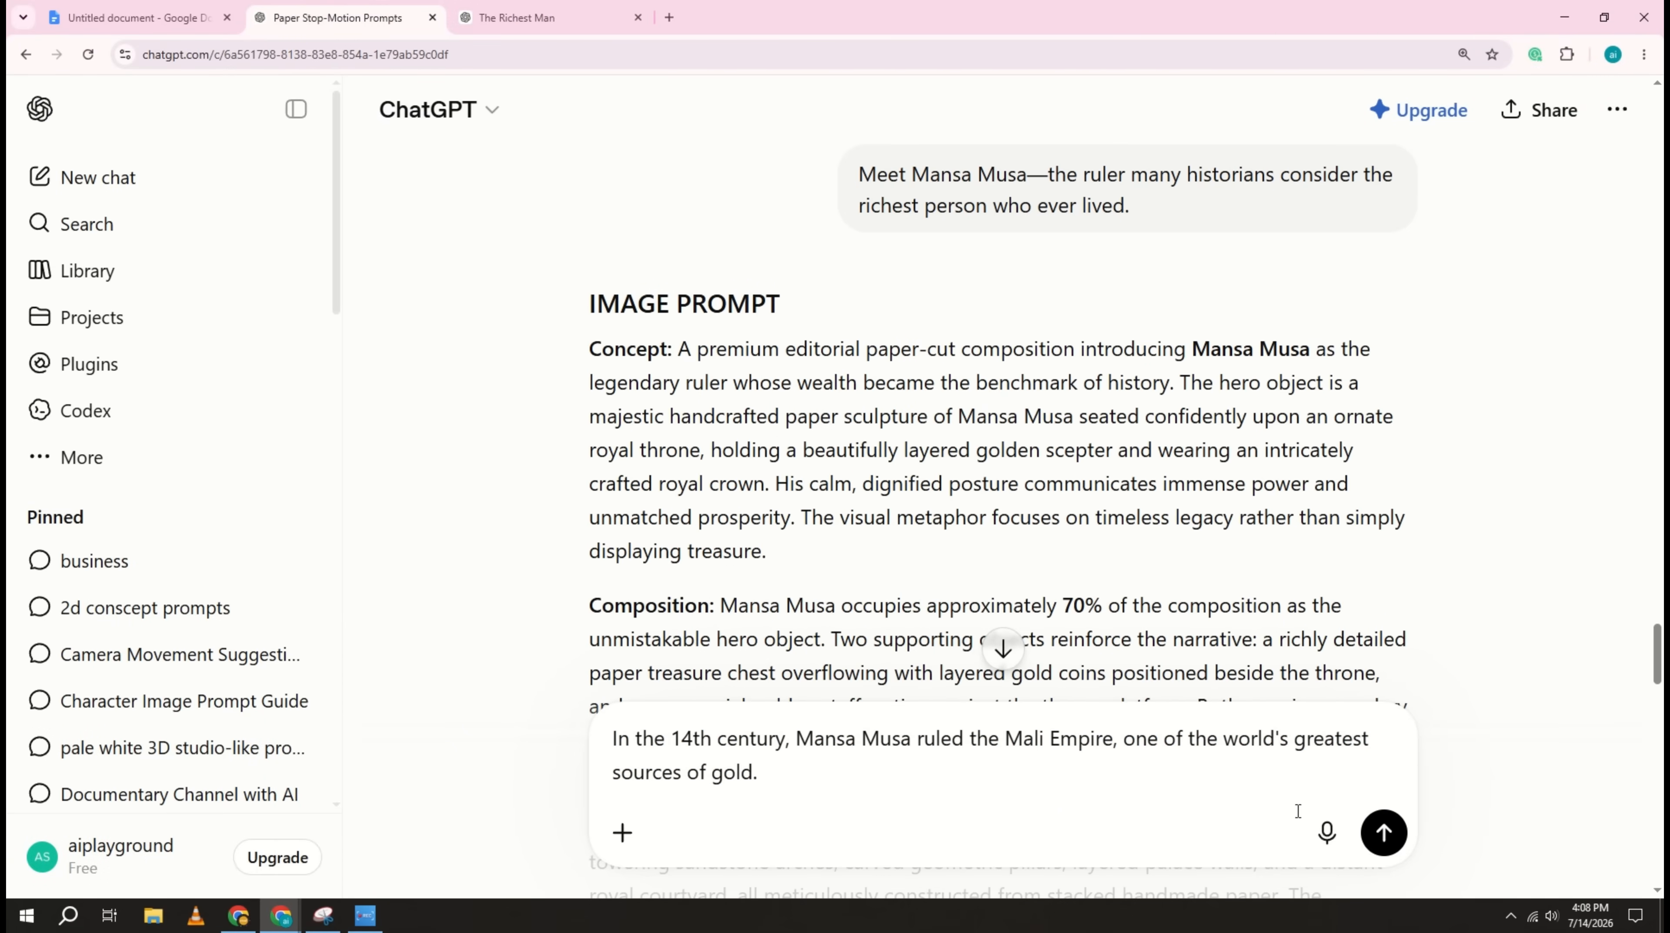
{"action": "left_click", "coordinate": [1383, 833]}
Step: Copy the remaining passages of the script's Body section and submit them one after another in the Paper Stop-Motion Prompts chat
{"action": "left_click", "coordinate": [548, 18]}
{"action": "left_click_drag", "start_coordinate": [739, 396], "coordinate": [1147, 429]}
{"action": "left_click_drag", "start_coordinate": [1150, 430], "coordinate": [968, 463]}
{"action": "left_click_drag", "start_coordinate": [590, 517], "coordinate": [1307, 552]}
{"action": "left_click_drag", "start_coordinate": [1308, 552], "coordinate": [799, 652]}
{"action": "left_click", "coordinate": [338, 19]}
{"action": "key", "text": "ctrl+v"}
{"action": "left_click", "coordinate": [1384, 832]}
{"action": "key", "text": "ctrl+v"}
{"action": "left_click", "coordinate": [1384, 833]}
{"action": "type", "text": "More than 700 years later, Mansa Musa remains a symbol of unimaginable riches and one of history's most legendary rulers."}
{"action": "left_click", "coordinate": [1384, 832]}
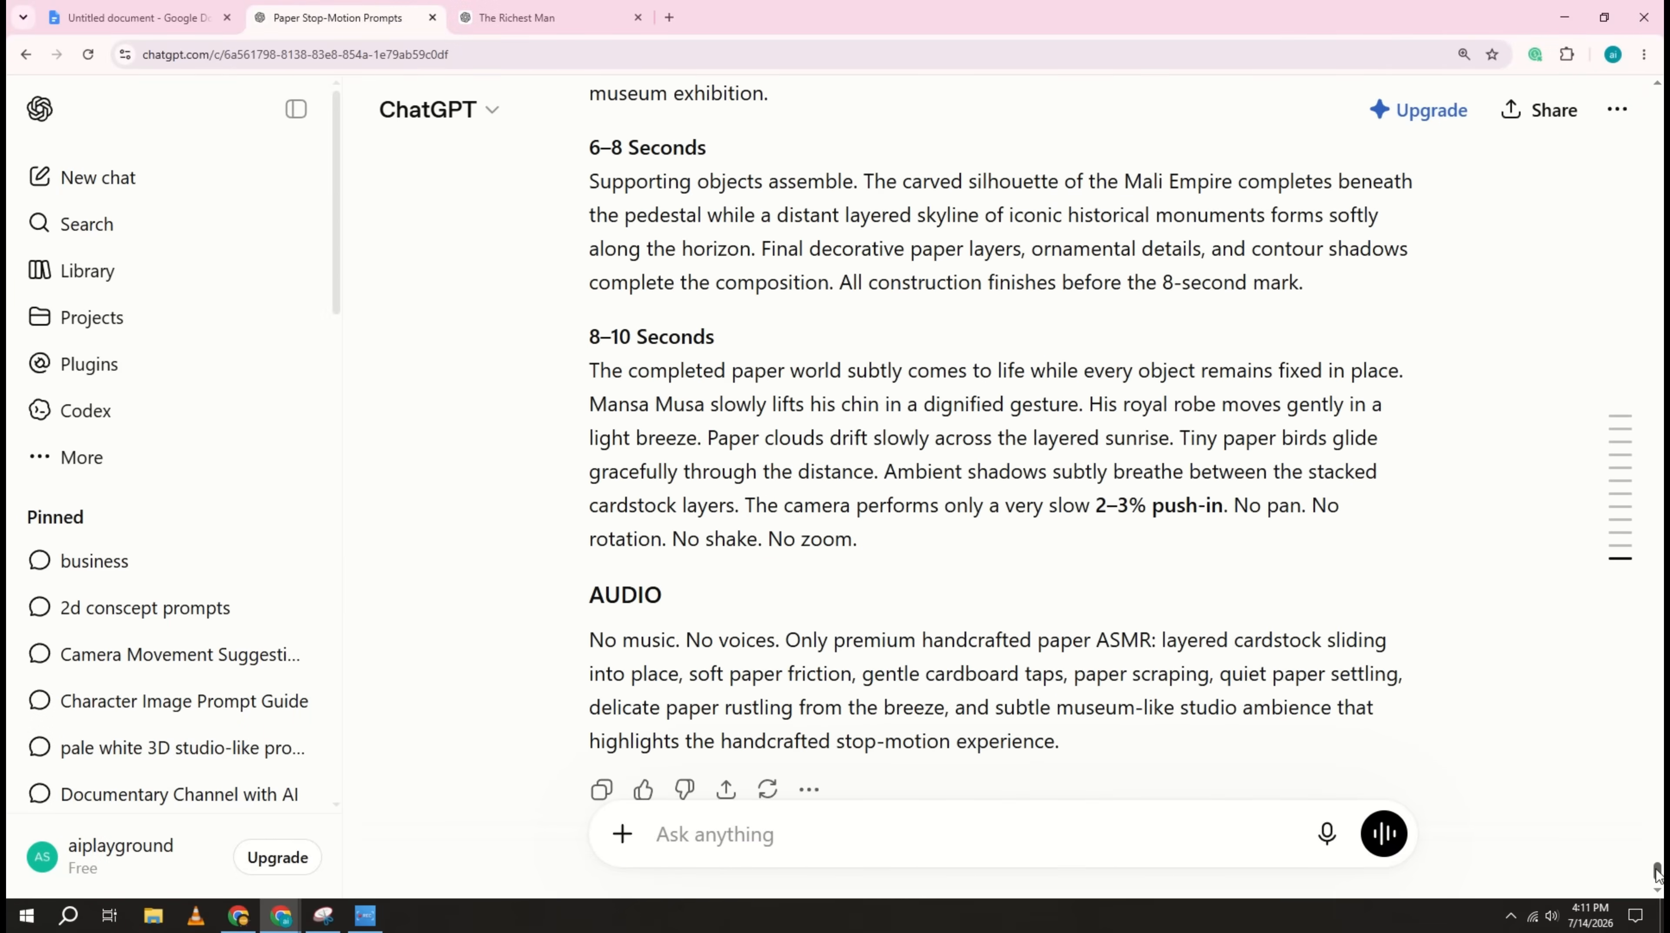
Step: Go back through the generated replies to the image prompt for "Think Elon Musk is the richest person in history?"
{"action": "left_click_drag", "start_coordinate": [1656, 868], "coordinate": [1614, 318]}
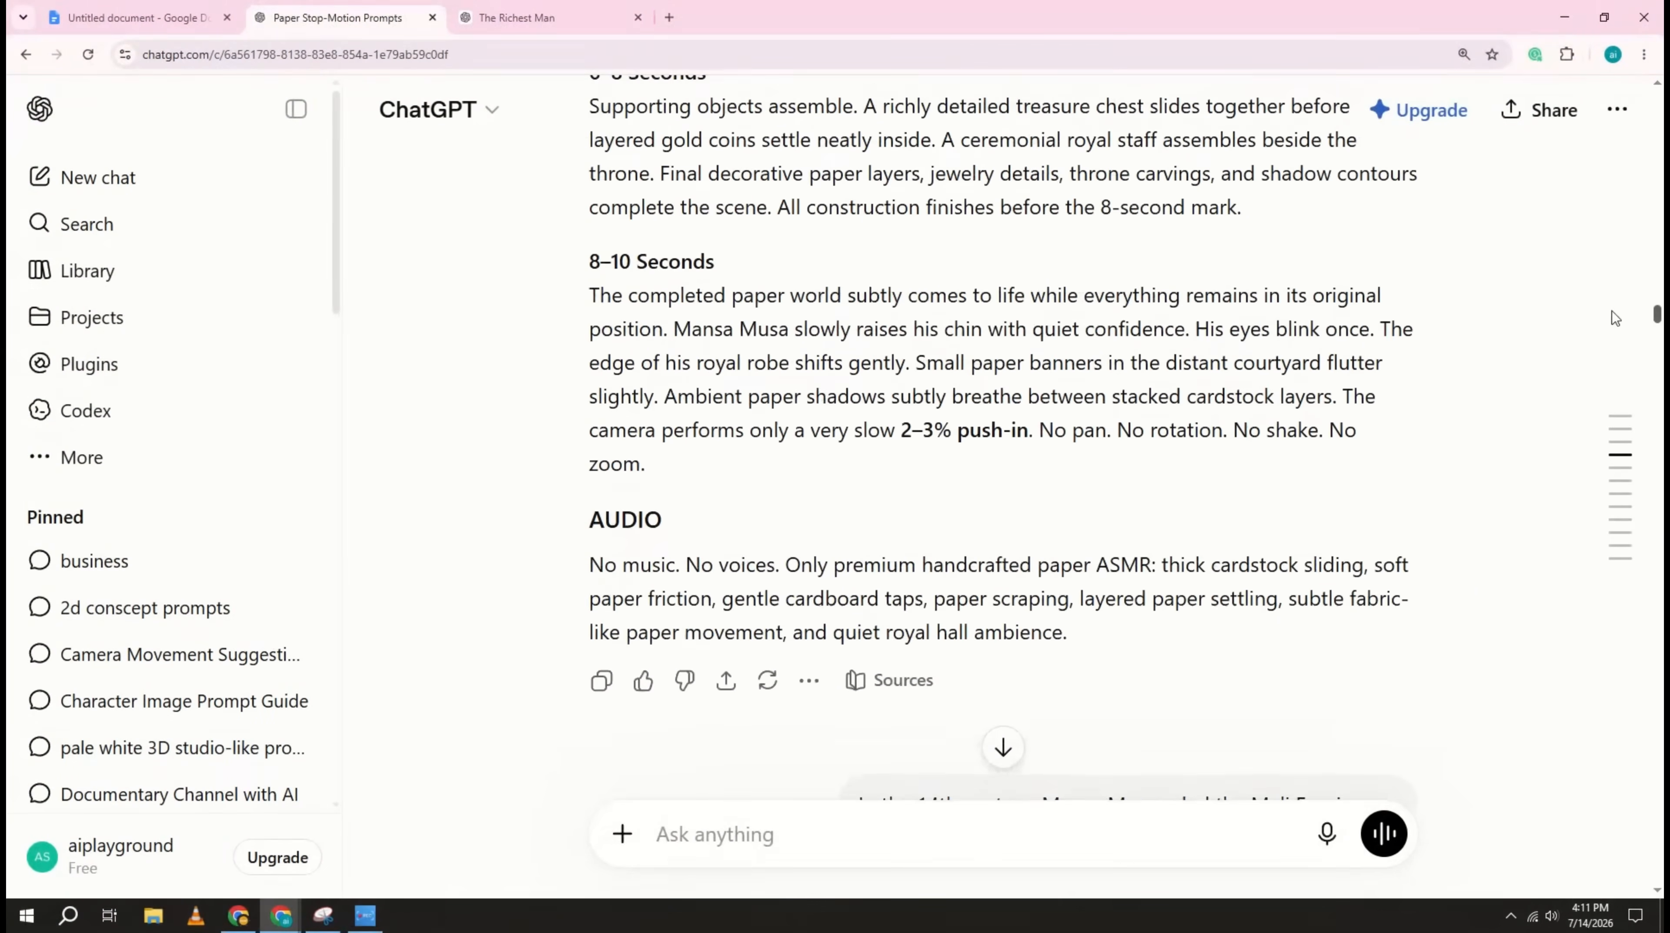
{"action": "scroll", "coordinate": [1388, 420], "scroll_direction": "up", "scroll_amount": 20}
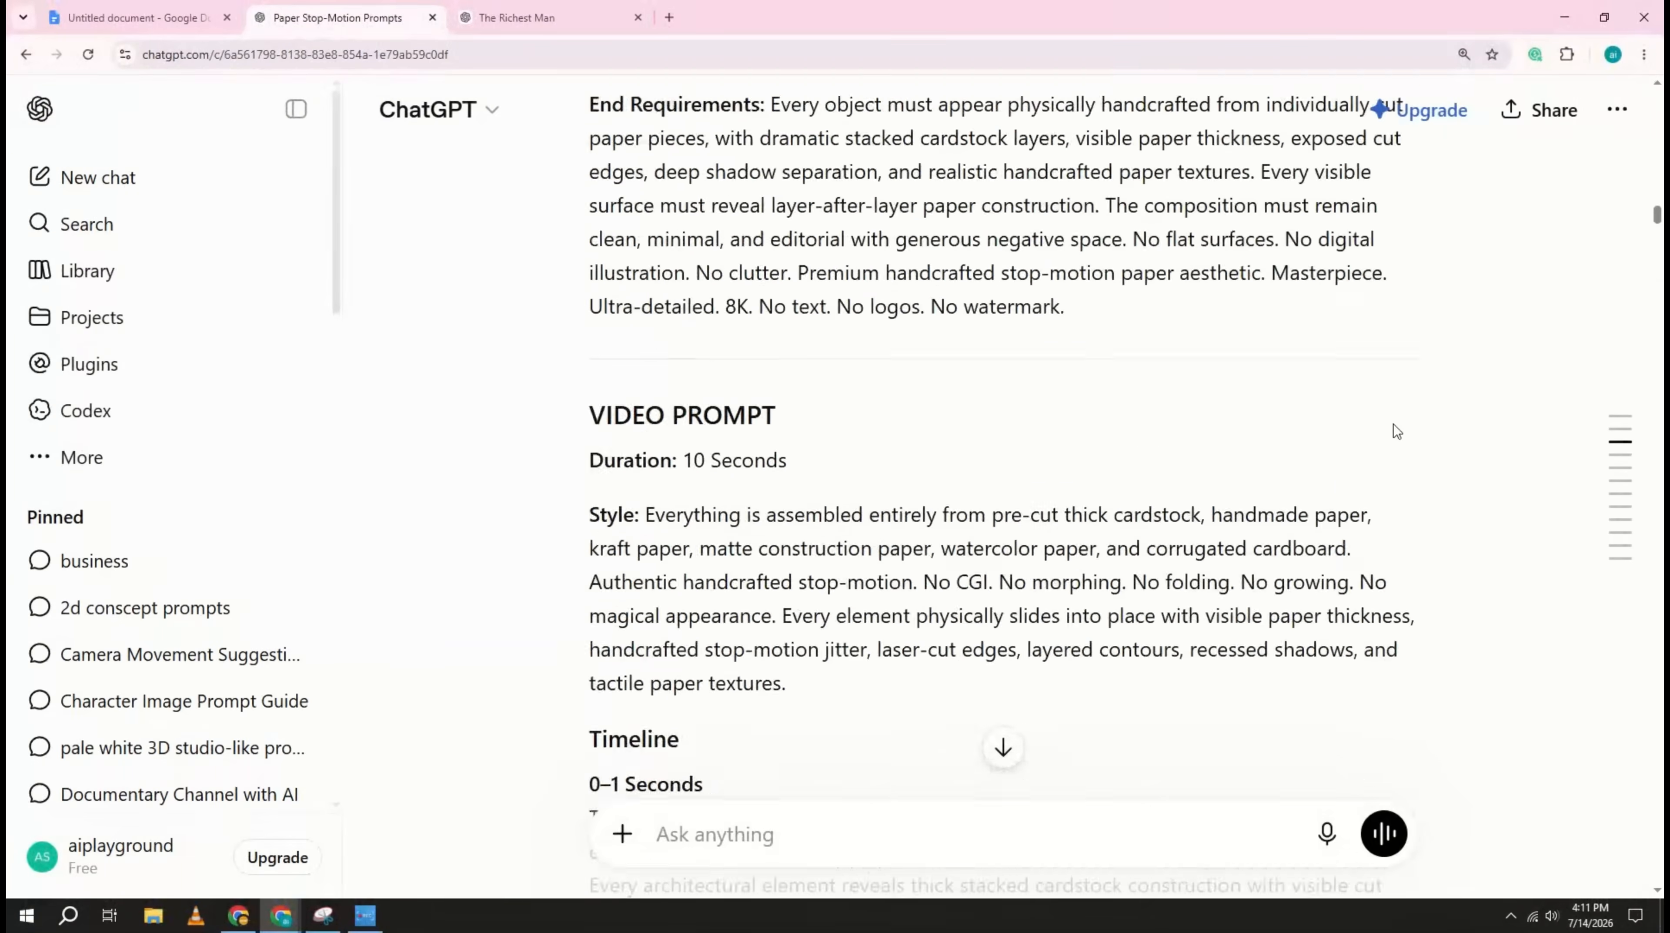
{"action": "scroll", "coordinate": [1395, 431], "scroll_direction": "up", "scroll_amount": 20}
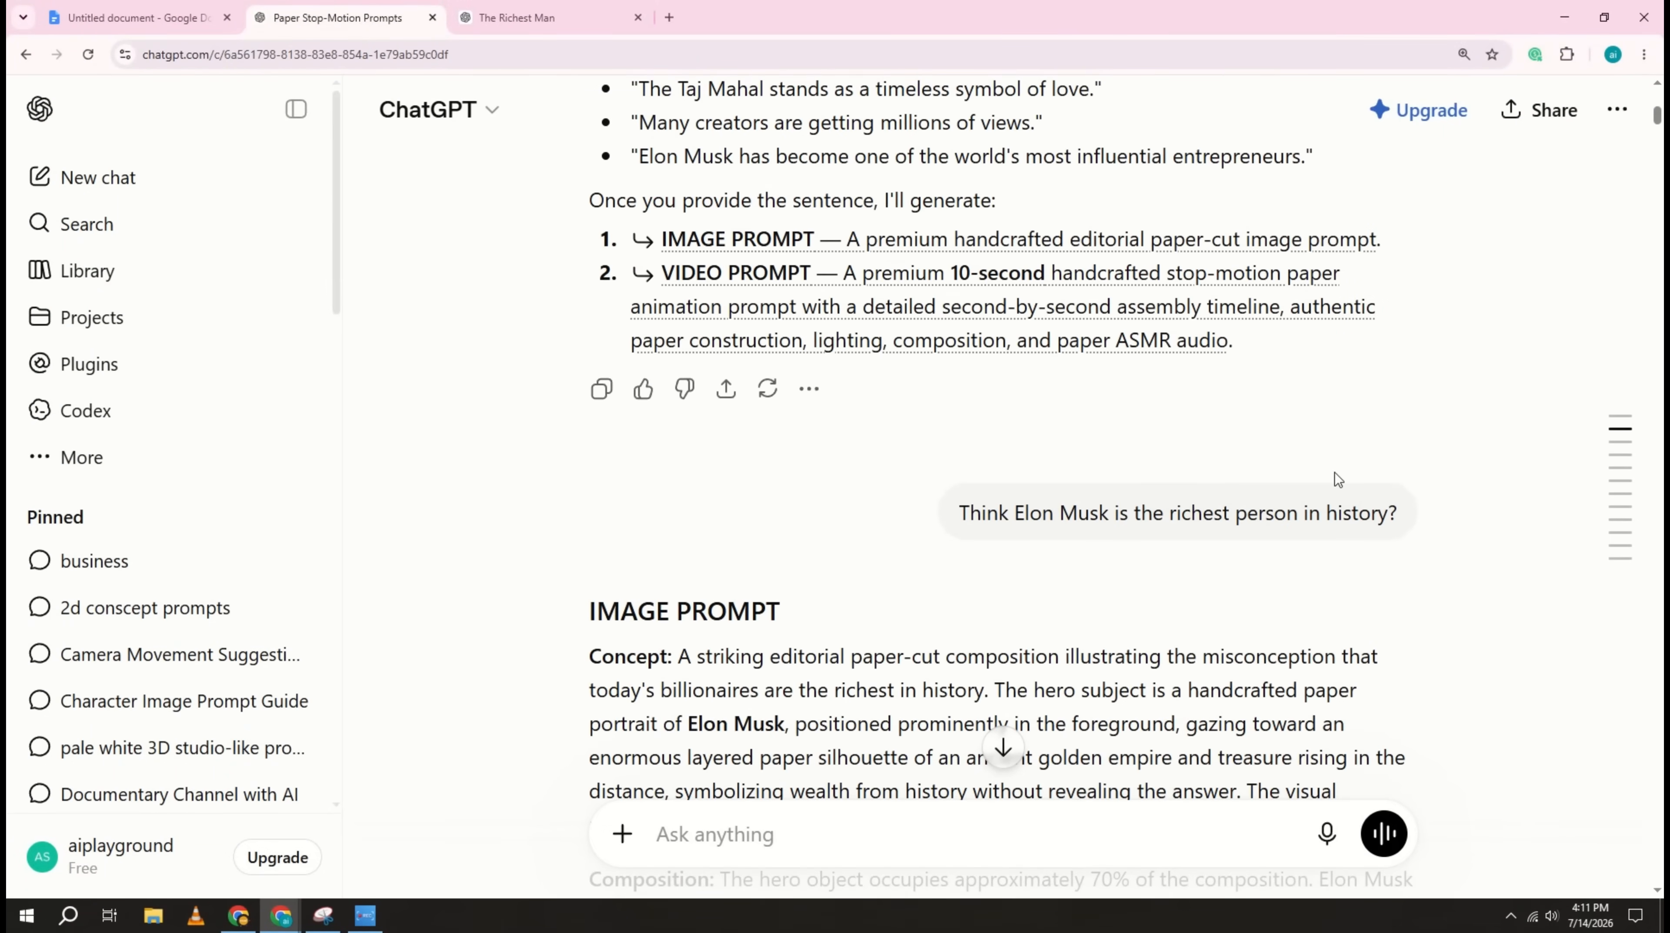
{"action": "scroll", "coordinate": [1051, 425], "scroll_direction": "down", "scroll_amount": 5}
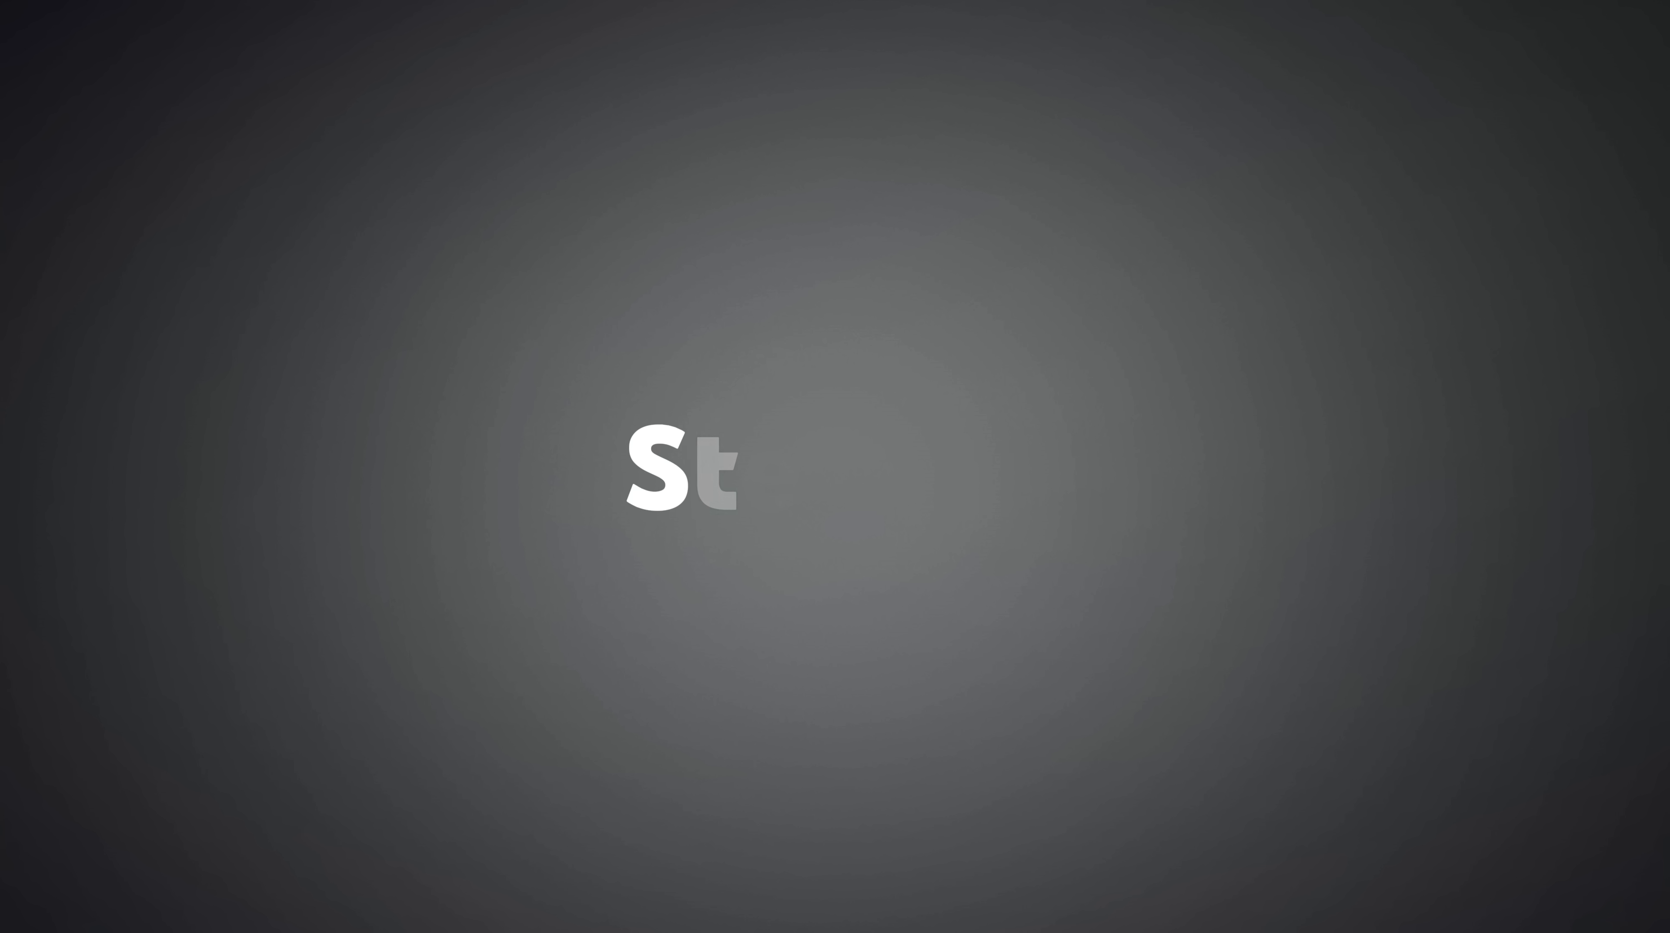
Step: Open Google Flow in the browser and create a new project
{"action": "left_click", "coordinate": [692, 269]}
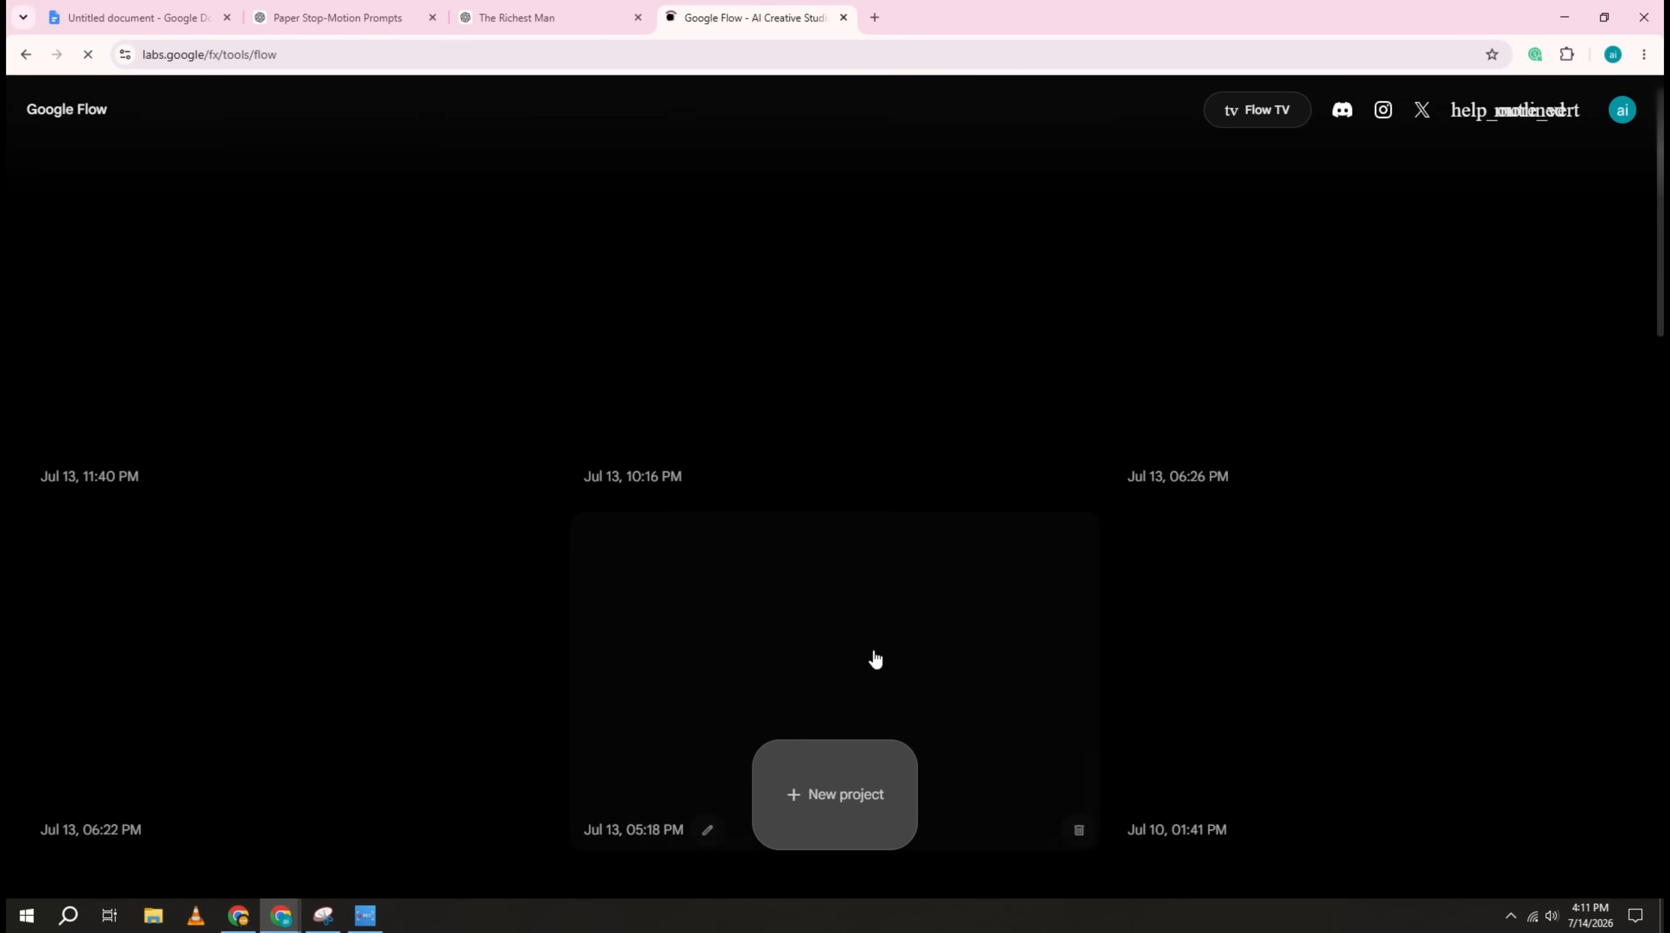
{"action": "left_click", "coordinate": [827, 802]}
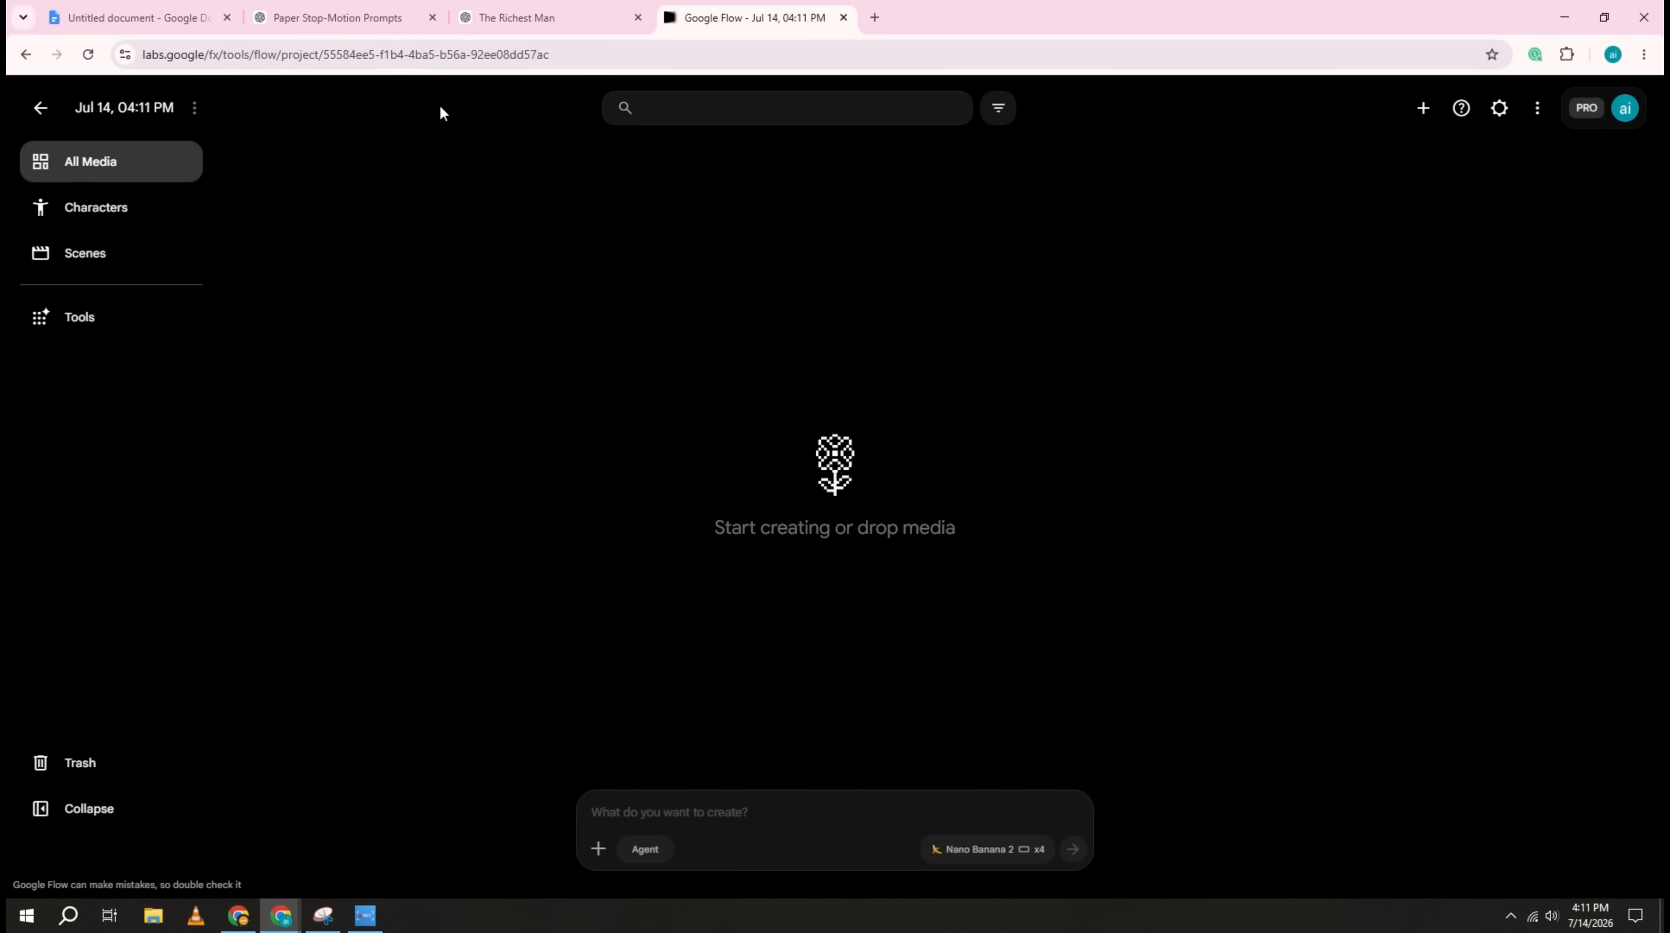
Step: Copy the Elon Musk image prompt from the ChatGPT chat and generate it in the new Flow project with Nano Banana 2
{"action": "left_click", "coordinate": [350, 26]}
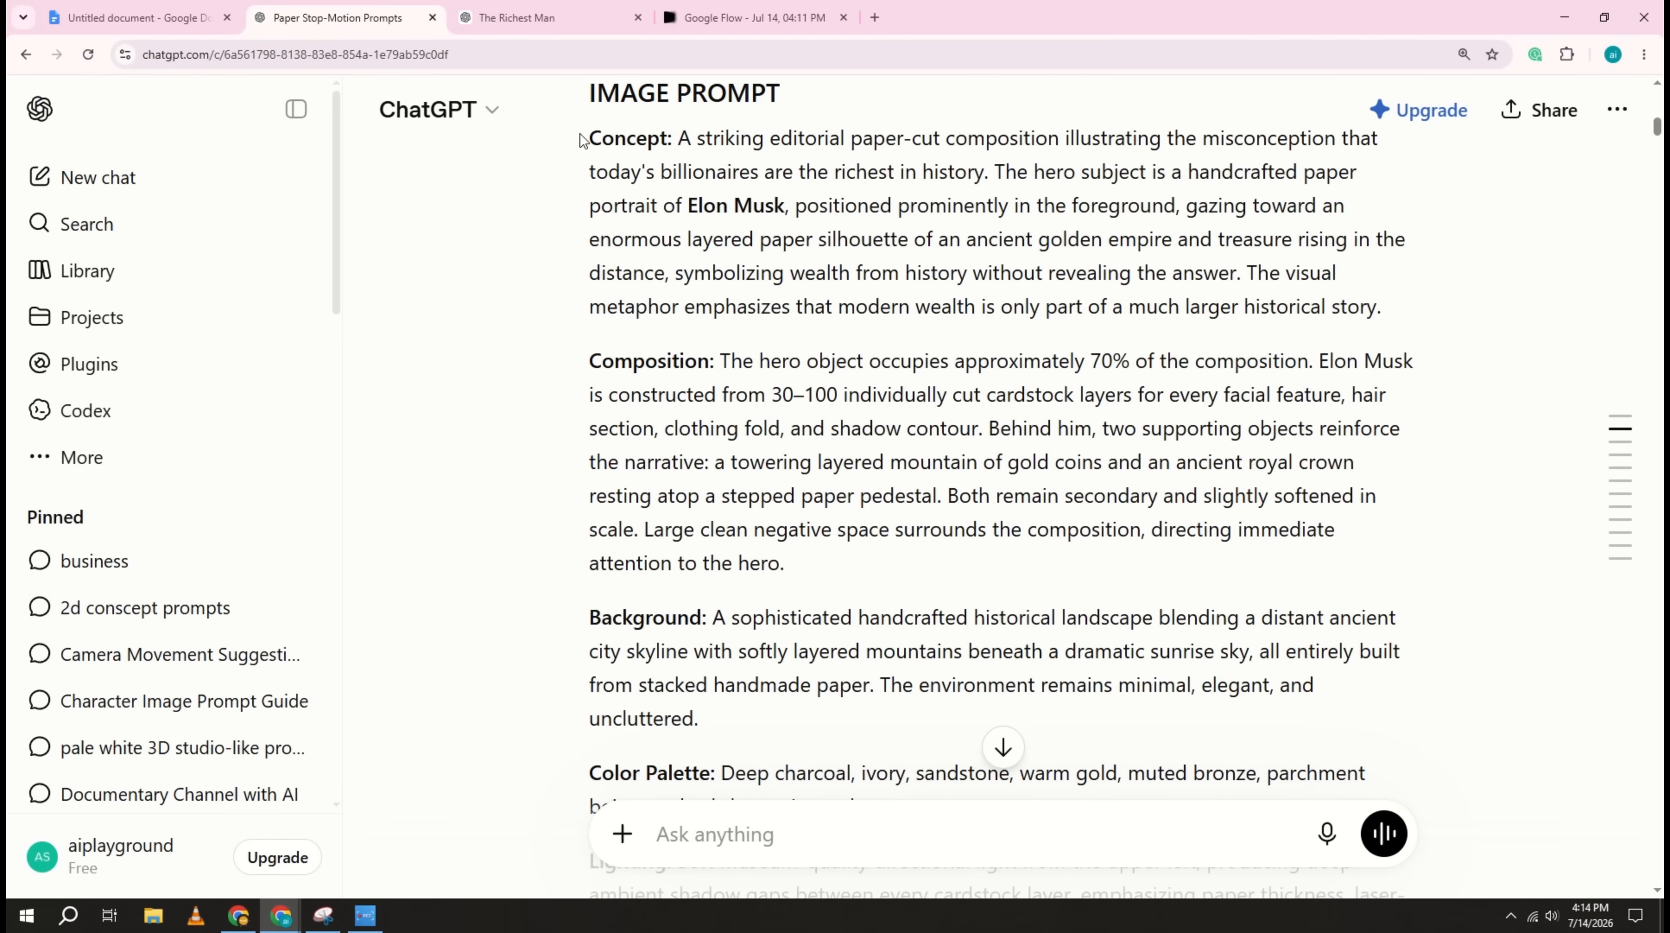
{"action": "left_click_drag", "start_coordinate": [590, 138], "coordinate": [1094, 457]}
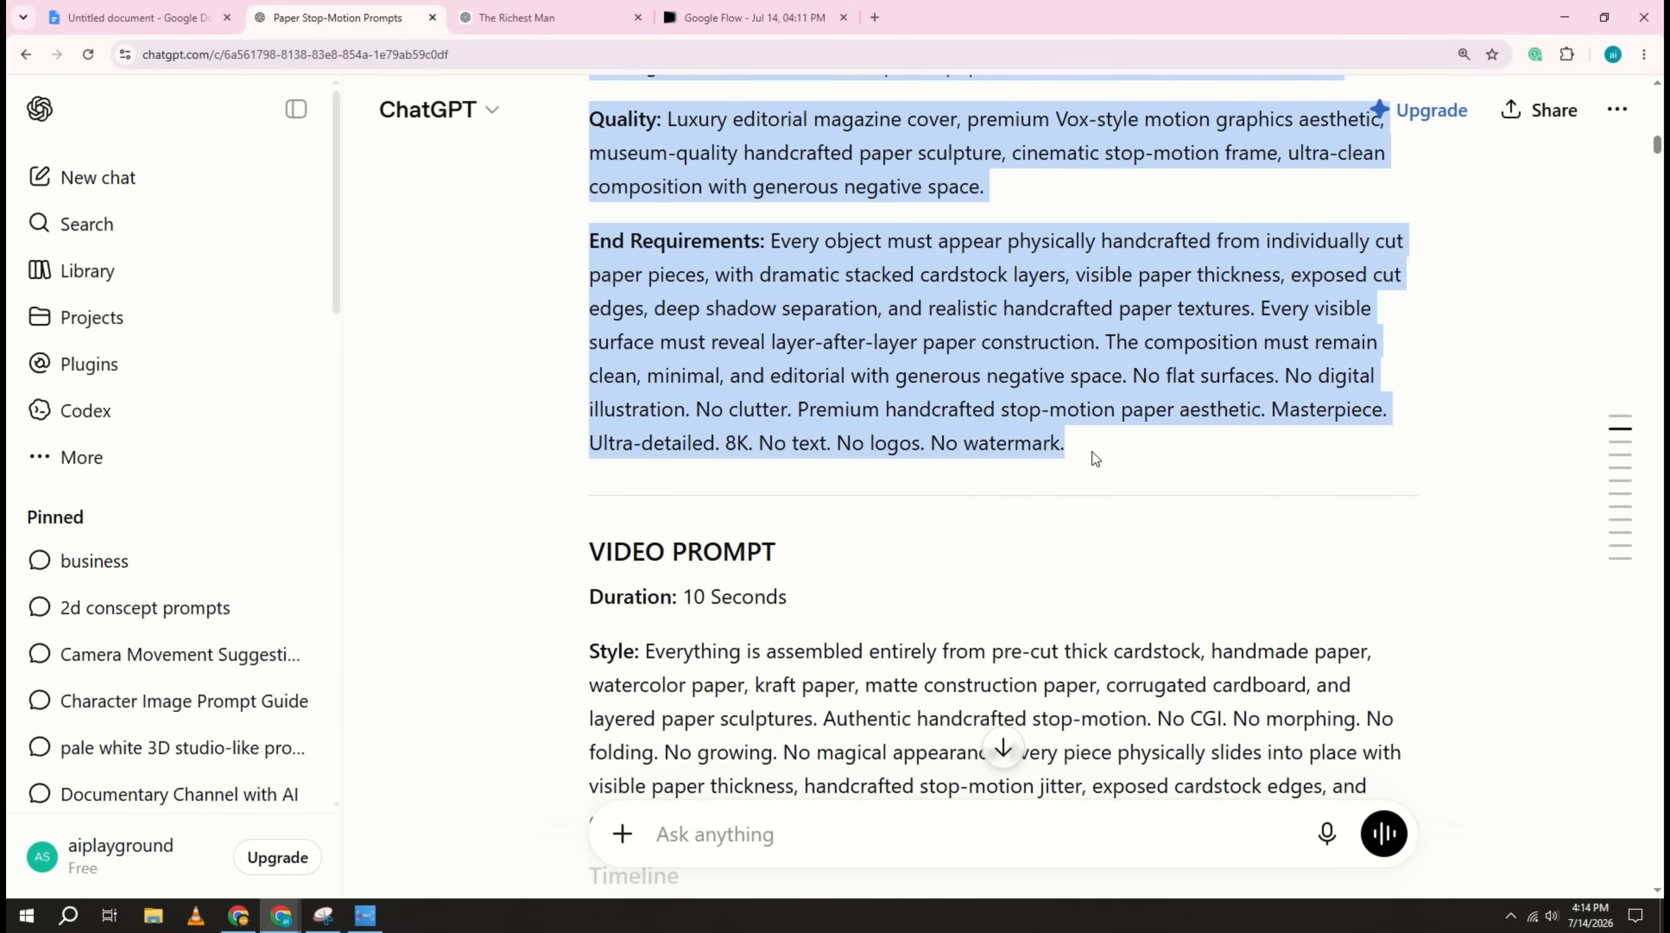
{"action": "right_click", "coordinate": [889, 353]}
{"action": "left_click", "coordinate": [932, 382]}
{"action": "left_click", "coordinate": [757, 18]}
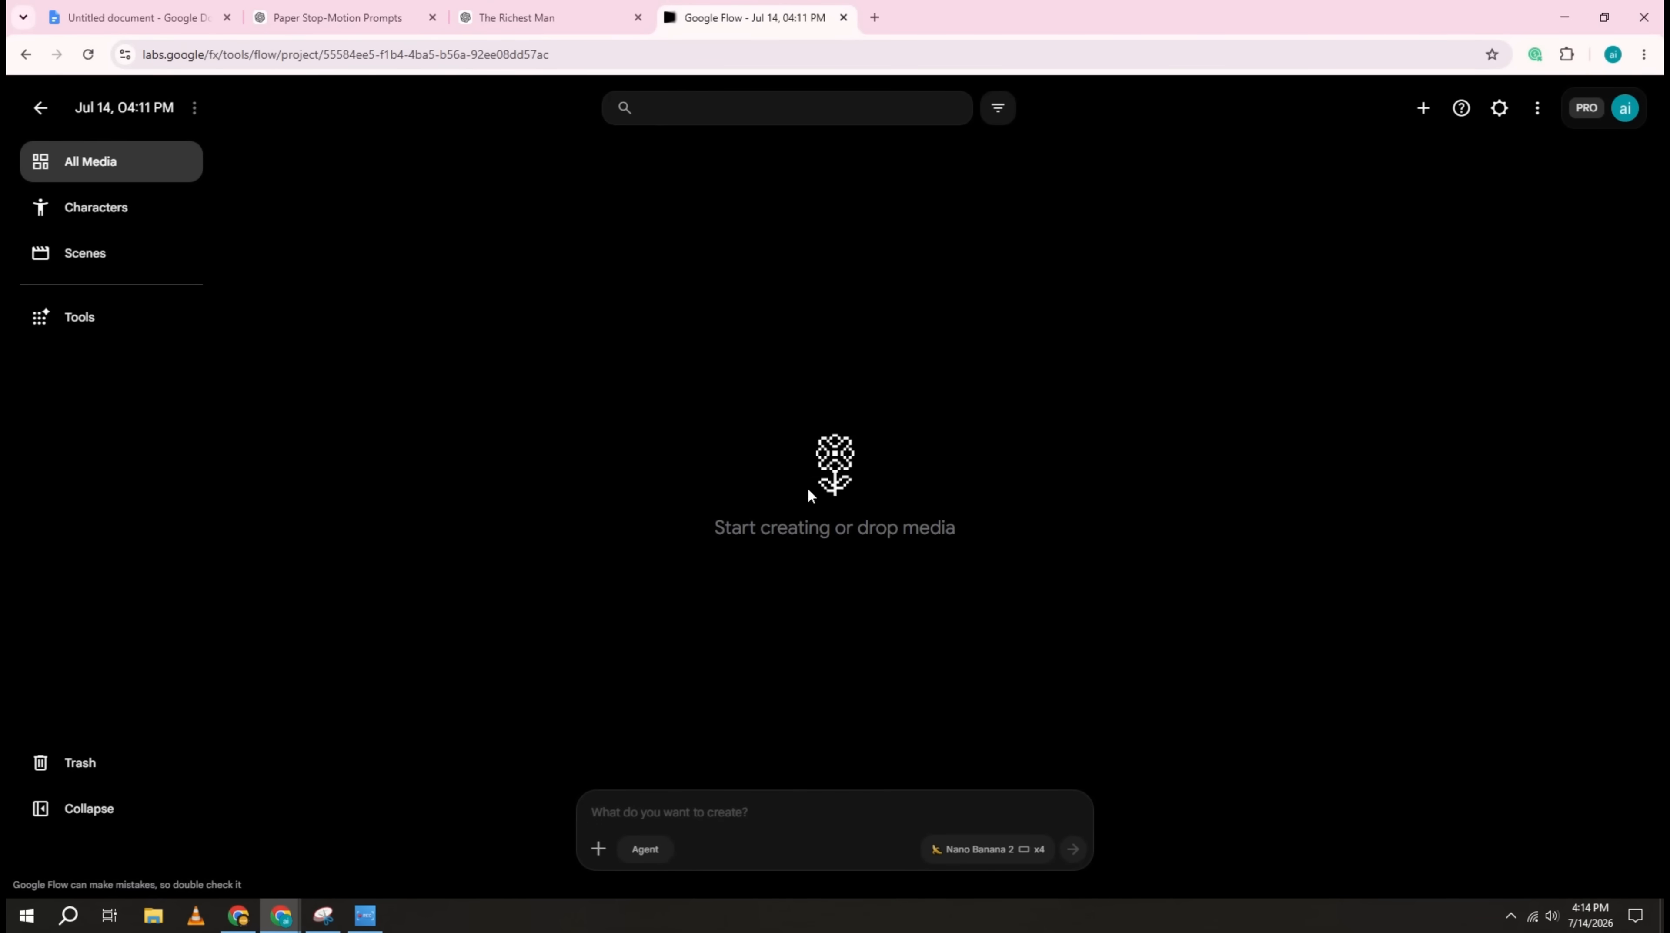
{"action": "right_click", "coordinate": [730, 814]}
{"action": "left_click", "coordinate": [759, 630]}
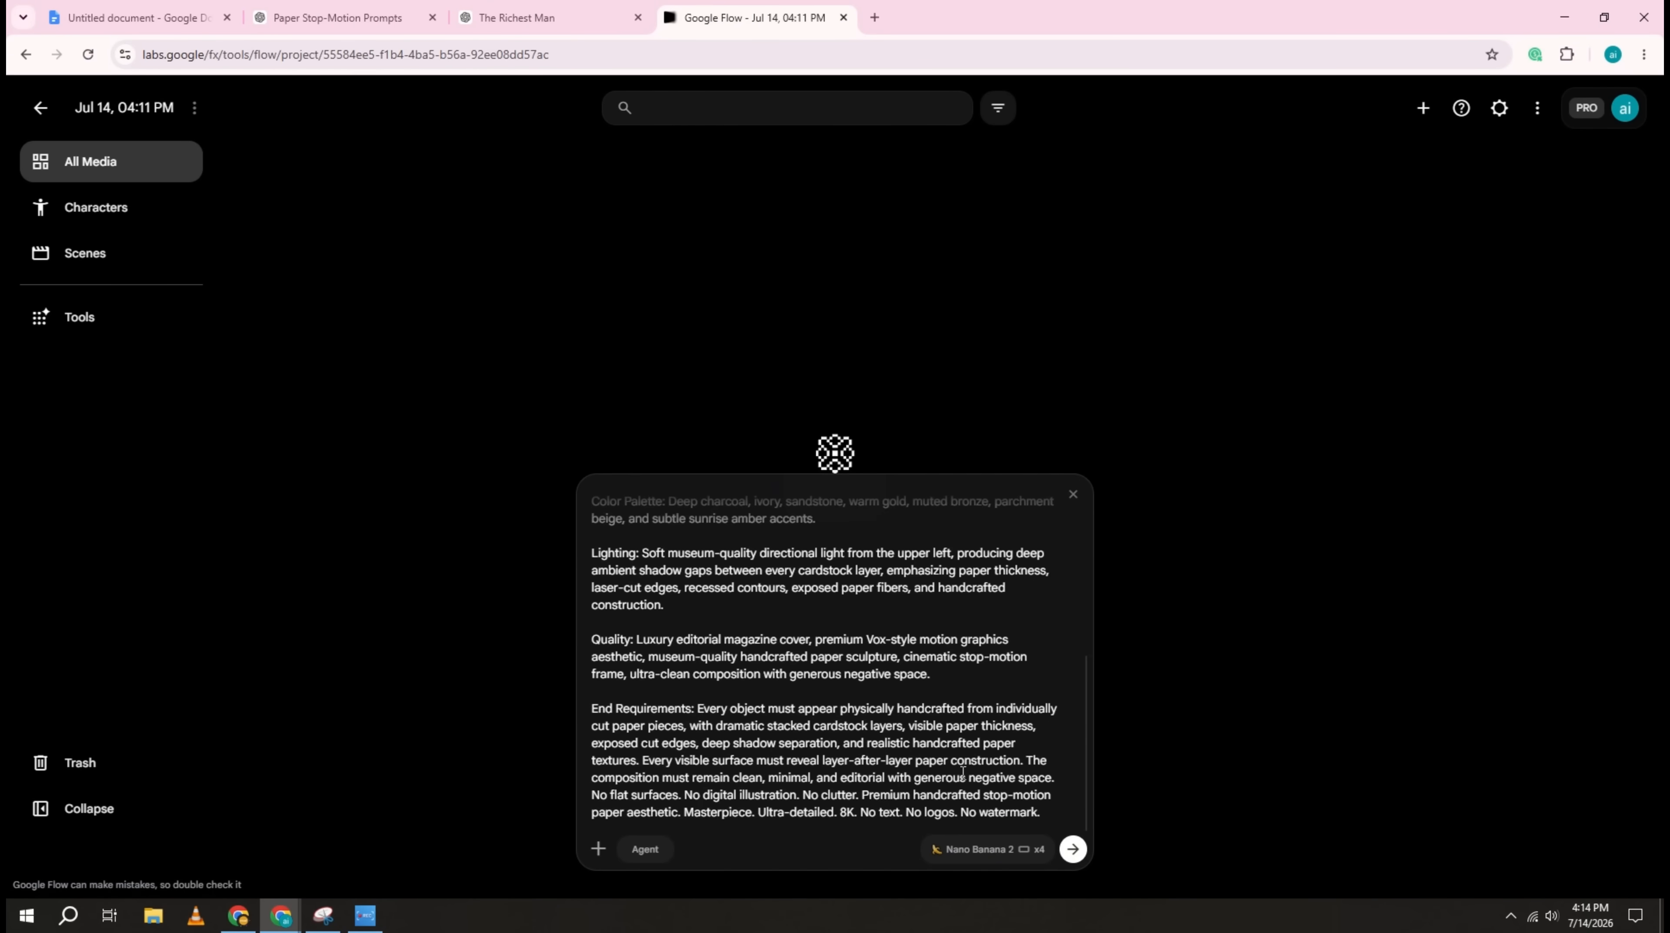
{"action": "left_click", "coordinate": [1073, 848]}
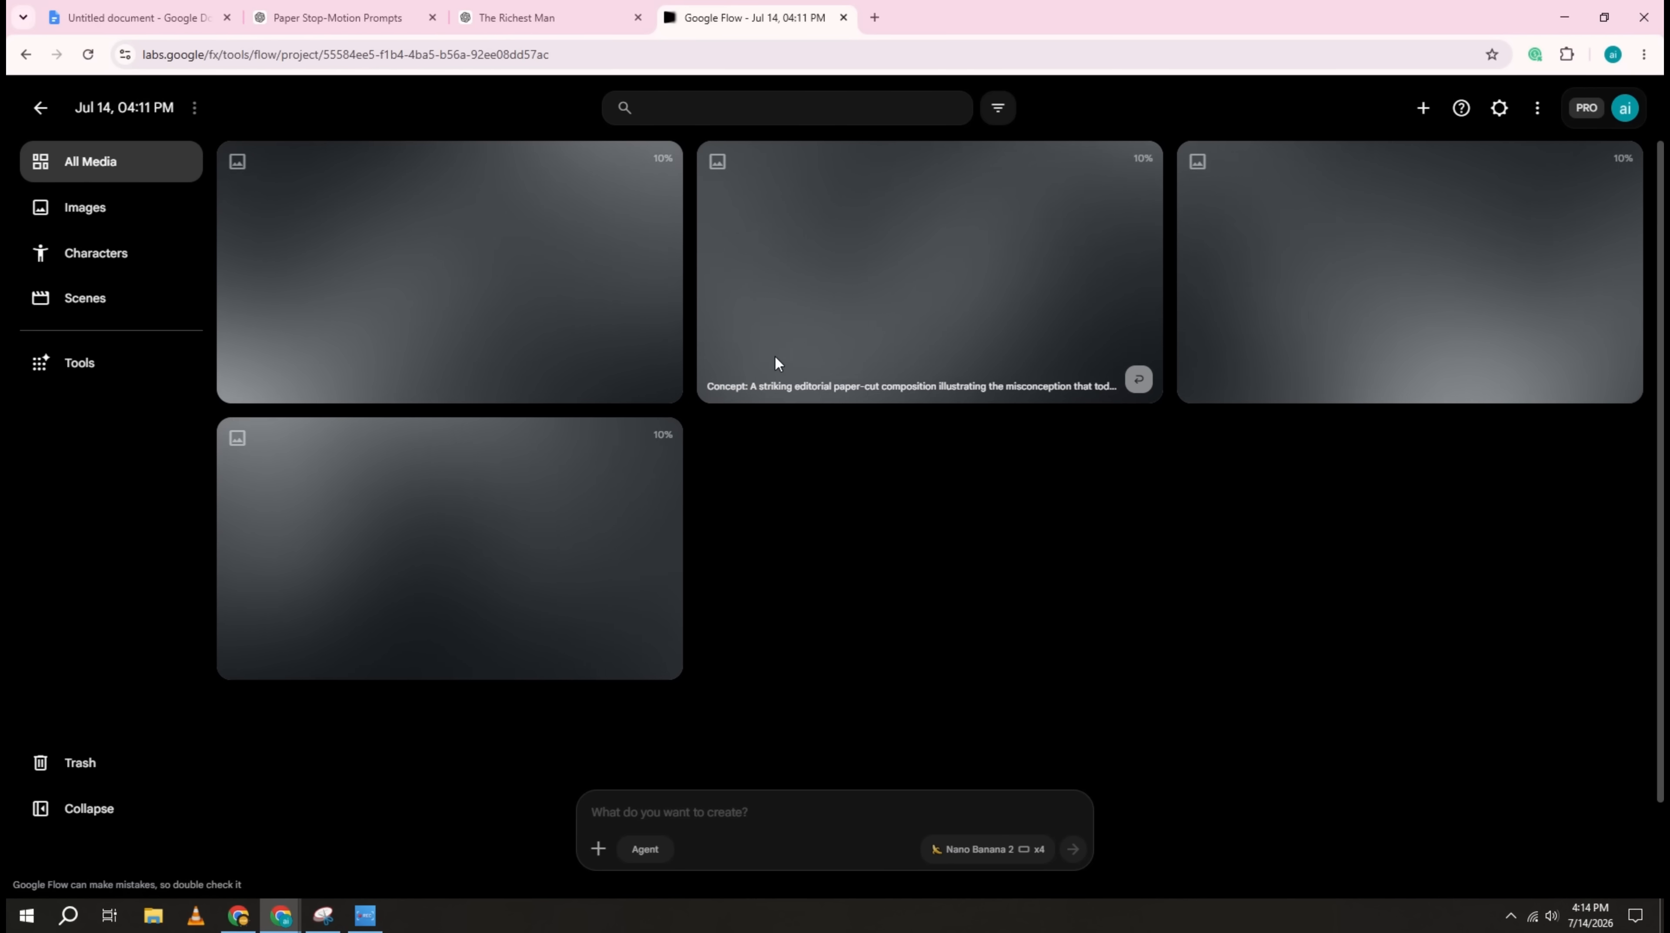
Step: Copy the image prompt for "Imagine having so much wealth that experts can't even calculate your fortune." from ChatGPT and generate it in Flow
{"action": "left_click", "coordinate": [337, 18]}
{"action": "scroll", "coordinate": [726, 376], "scroll_direction": "down", "scroll_amount": 5}
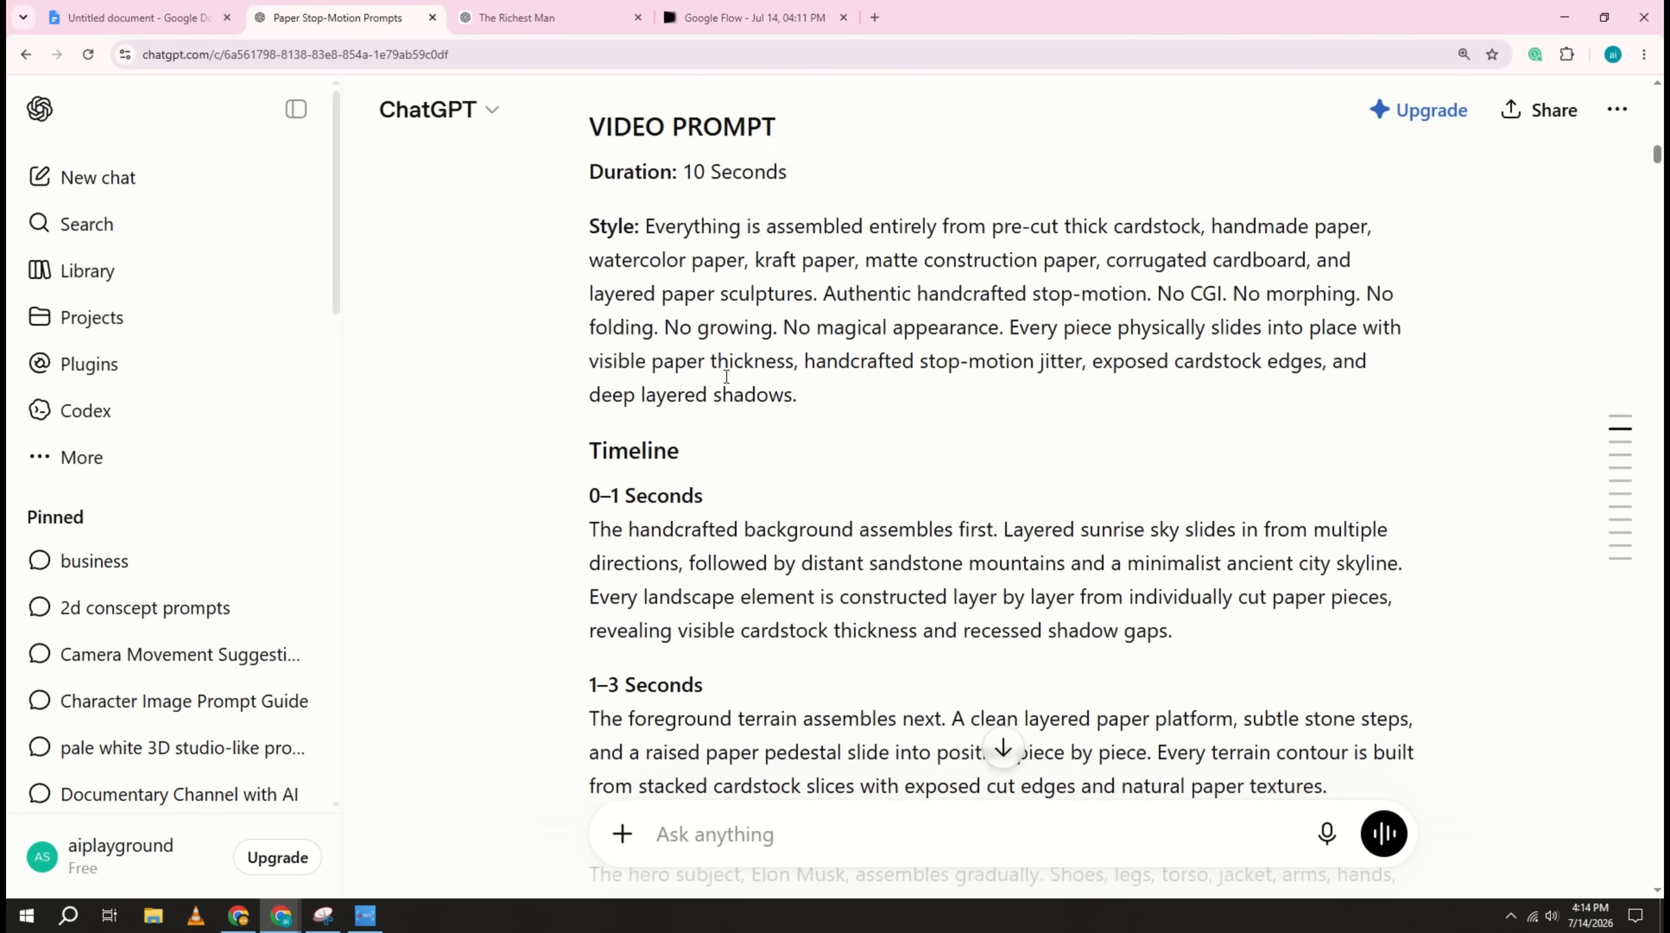
{"action": "scroll", "coordinate": [726, 376], "scroll_direction": "down", "scroll_amount": 15}
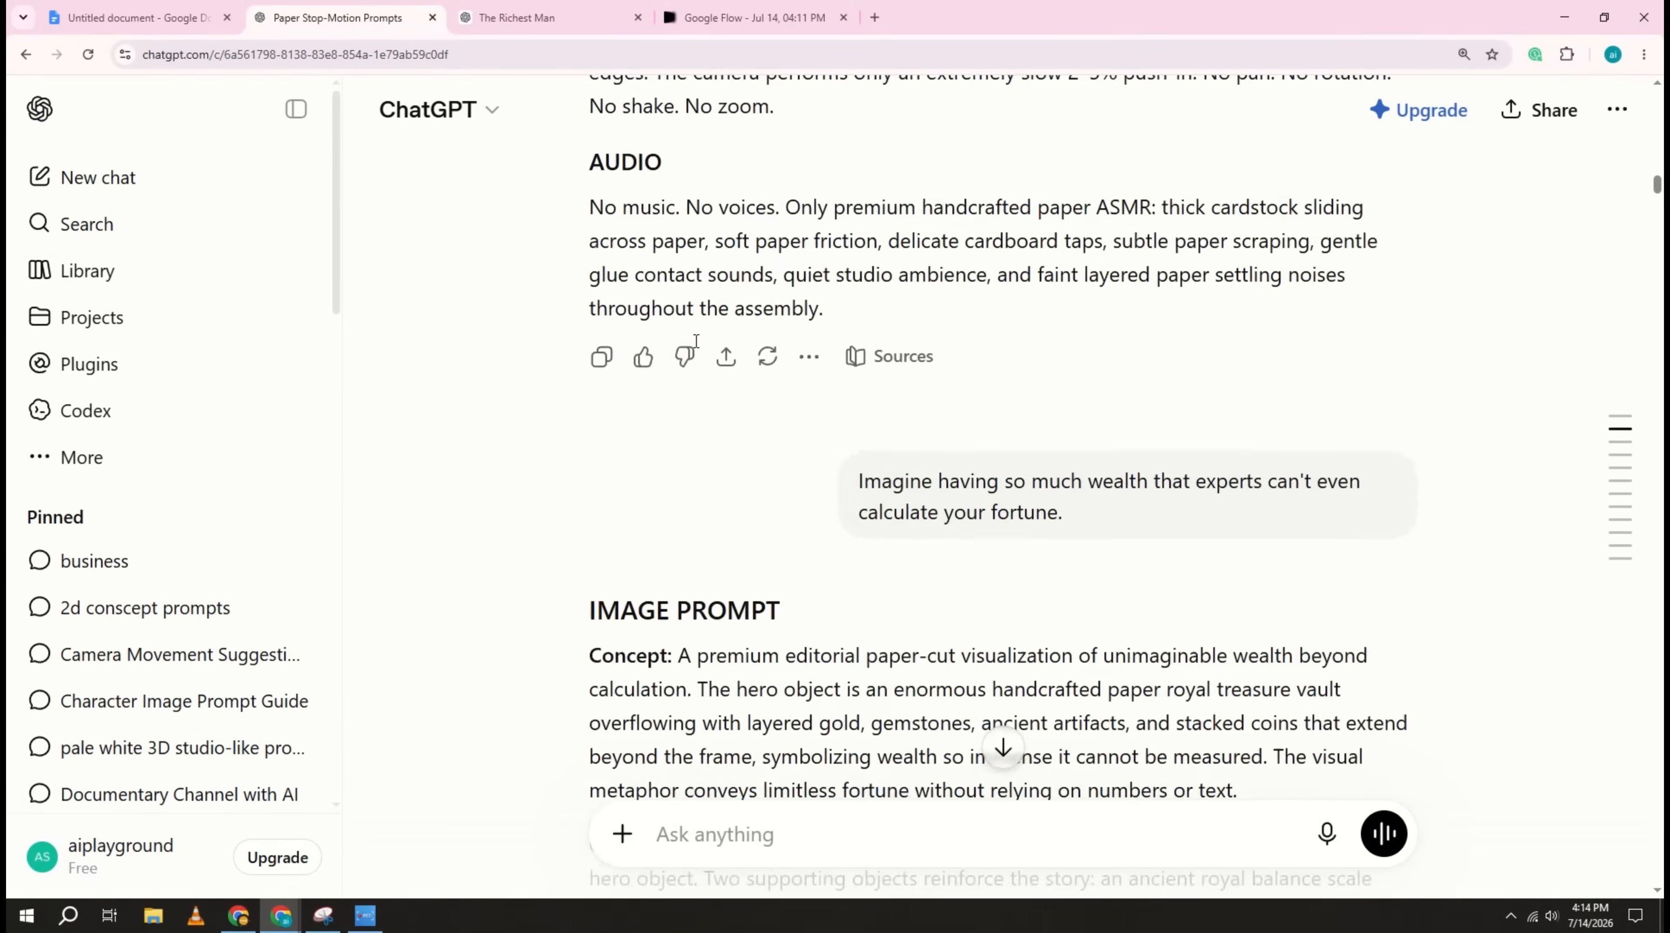
{"action": "scroll", "coordinate": [696, 341], "scroll_direction": "down", "scroll_amount": 7}
{"action": "scroll", "coordinate": [682, 377], "scroll_direction": "down", "scroll_amount": 12}
{"action": "left_click_drag", "start_coordinate": [586, 189], "coordinate": [979, 532]}
{"action": "right_click", "coordinate": [946, 462]}
{"action": "left_click", "coordinate": [668, 20]}
{"action": "right_click", "coordinate": [739, 802]}
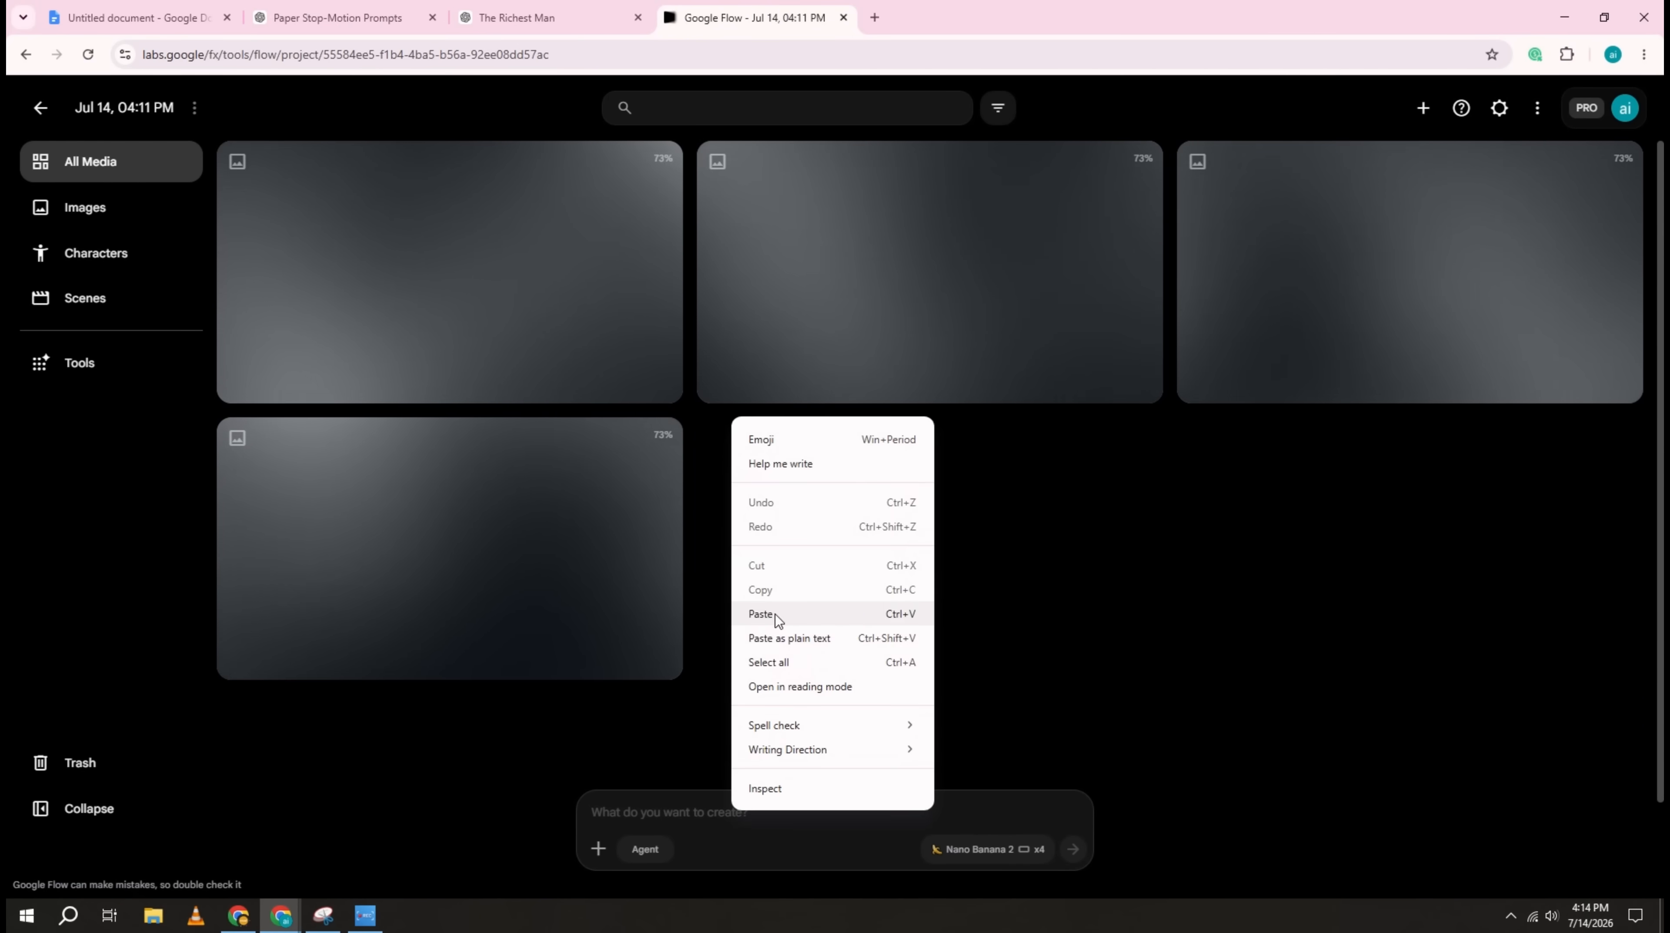
{"action": "left_click", "coordinate": [776, 613]}
{"action": "key", "text": "Return"}
Step: Copy the image prompt for the sentence introducing Mansa Musa as the richest person who ever lived and generate it in Flow
{"action": "left_click", "coordinate": [339, 18]}
{"action": "scroll", "coordinate": [697, 354], "scroll_direction": "down", "scroll_amount": 9}
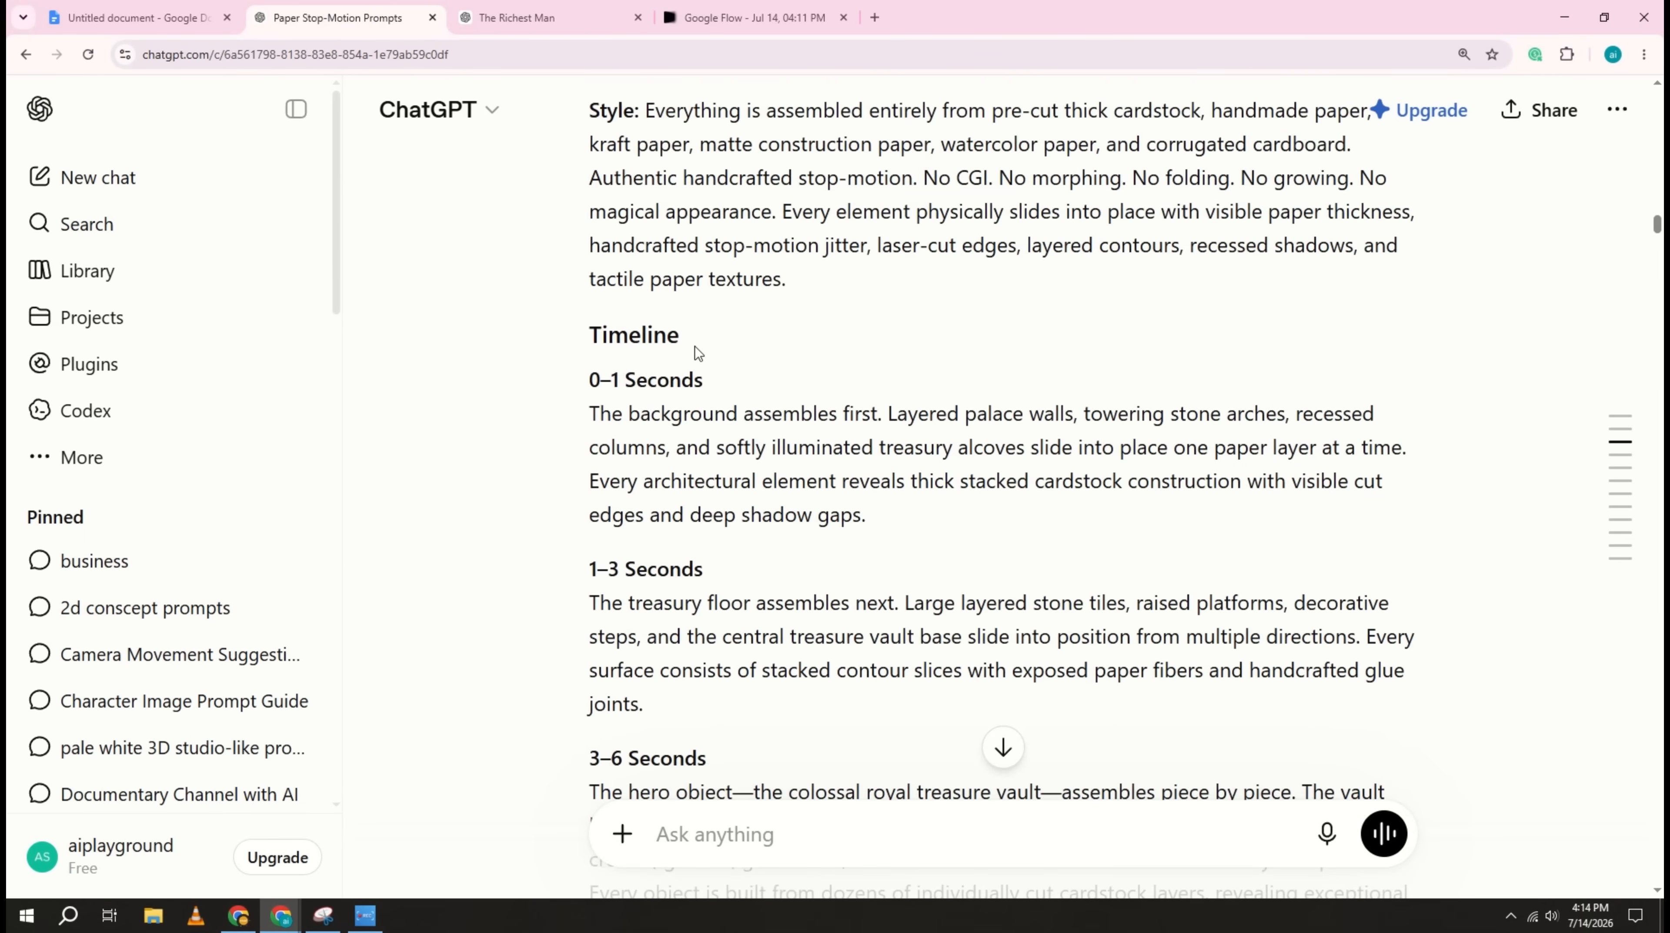
{"action": "scroll", "coordinate": [697, 347], "scroll_direction": "up", "scroll_amount": 3}
{"action": "scroll", "coordinate": [696, 329], "scroll_direction": "down", "scroll_amount": 10}
{"action": "scroll", "coordinate": [695, 328], "scroll_direction": "down", "scroll_amount": 15}
{"action": "left_click_drag", "start_coordinate": [588, 196], "coordinate": [1067, 530]}
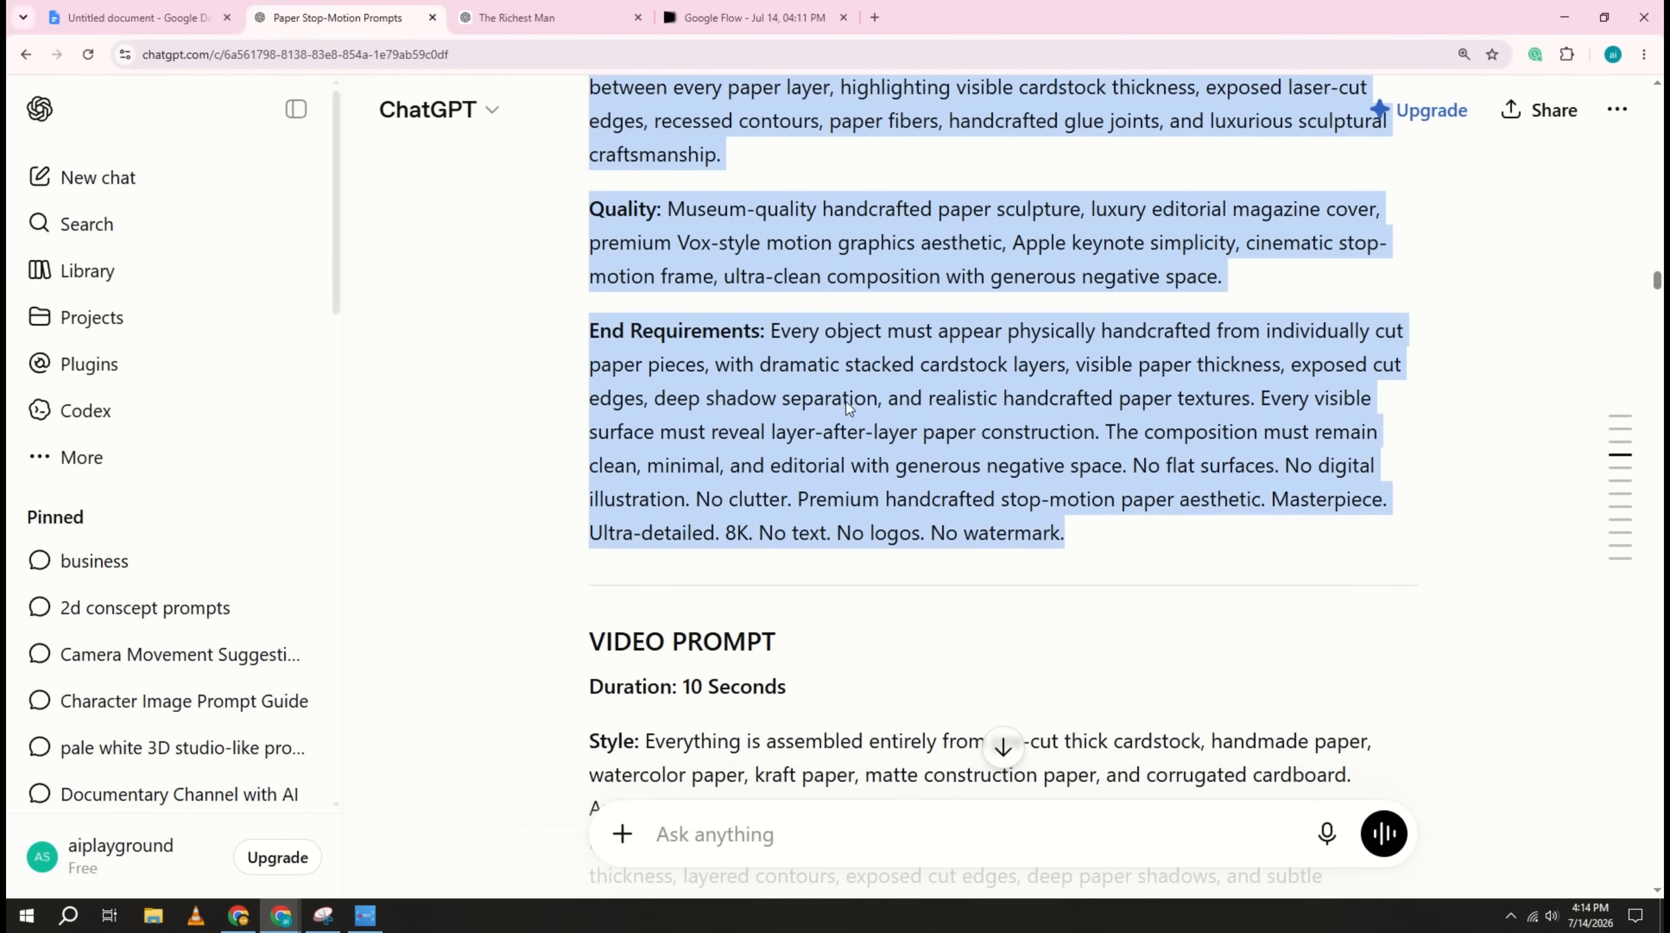
{"action": "left_click", "coordinate": [750, 18]}
{"action": "key", "text": "ctrl+v"}
{"action": "key", "text": "Return"}
Step: Copy the image prompt for the 14th-century Mali Empire sentence from ChatGPT and generate it in Flow
{"action": "left_click", "coordinate": [340, 18]}
{"action": "scroll", "coordinate": [648, 330], "scroll_direction": "down", "scroll_amount": 6}
{"action": "scroll", "coordinate": [647, 333], "scroll_direction": "down", "scroll_amount": 15}
{"action": "left_click_drag", "start_coordinate": [589, 187], "coordinate": [1071, 578]}
{"action": "scroll", "coordinate": [697, 354], "scroll_direction": "down", "scroll_amount": 6}
{"action": "right_click", "coordinate": [899, 468]}
{"action": "left_click", "coordinate": [950, 489]}
{"action": "left_click", "coordinate": [751, 18]}
{"action": "key", "text": "ctrl+v"}
{"action": "key", "text": "Return"}
Step: Transfer the image prompts for the three foundations of Mansa Musa's wealth and "But it wasn't just his fortune that made history" to Flow
{"action": "left_click", "coordinate": [340, 18]}
{"action": "scroll", "coordinate": [673, 477], "scroll_direction": "down", "scroll_amount": 5}
{"action": "scroll", "coordinate": [672, 477], "scroll_direction": "up", "scroll_amount": 10}
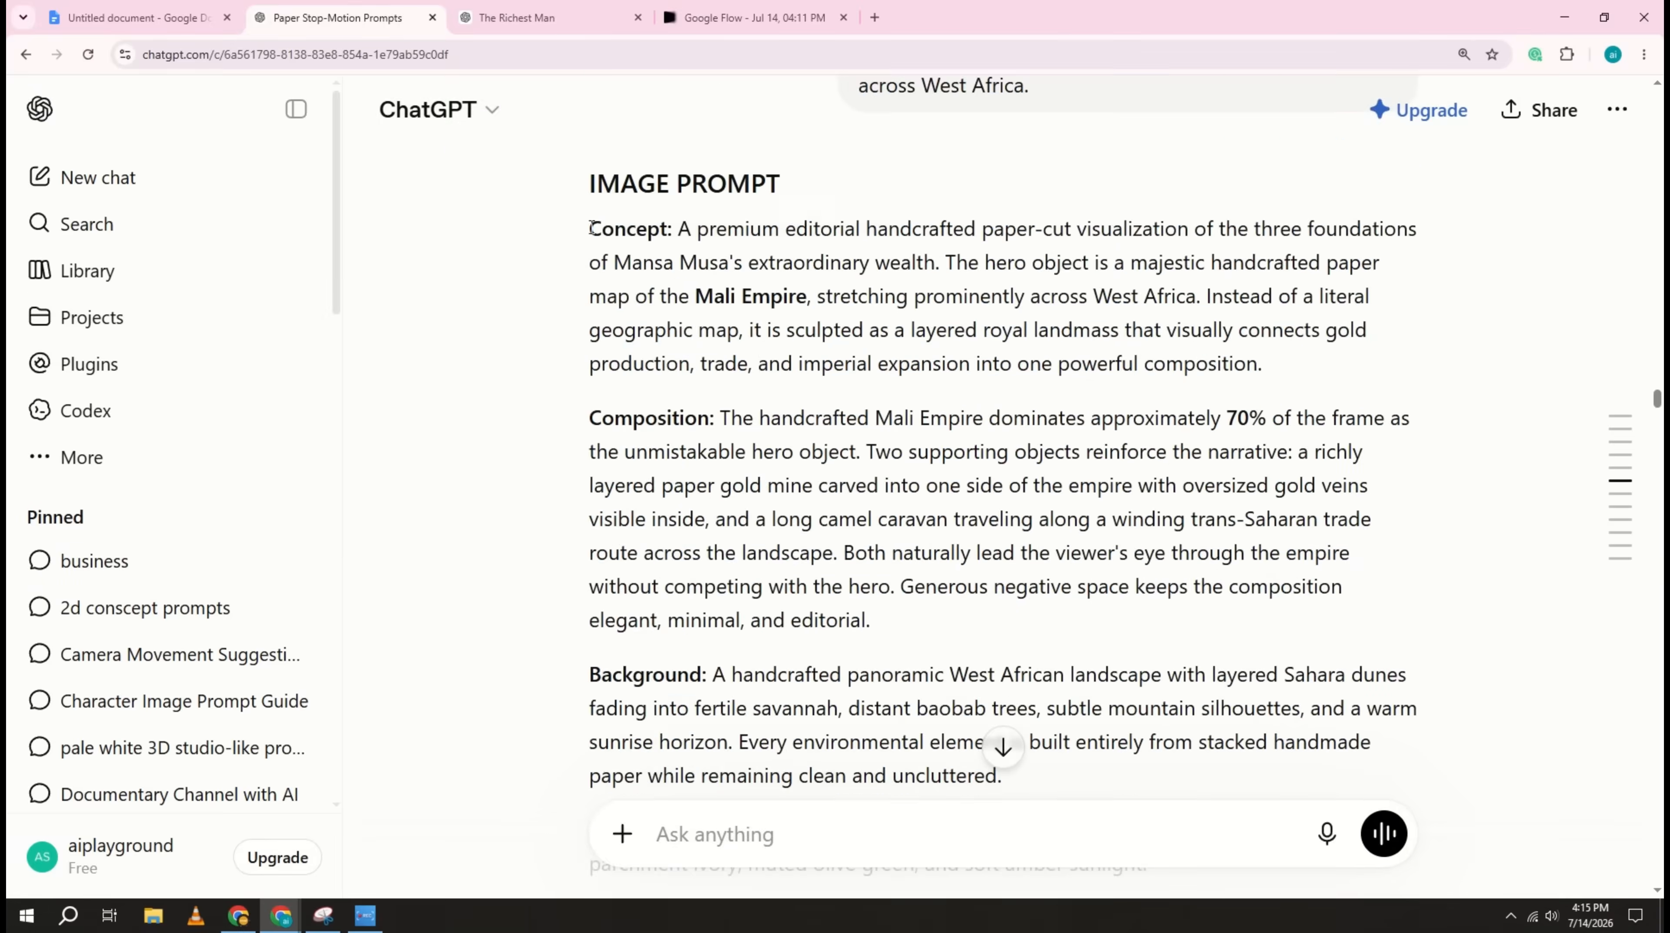
{"action": "scroll", "coordinate": [672, 476], "scroll_direction": "down", "scroll_amount": 6}
{"action": "left_click", "coordinate": [751, 17]}
{"action": "left_click", "coordinate": [340, 18]}
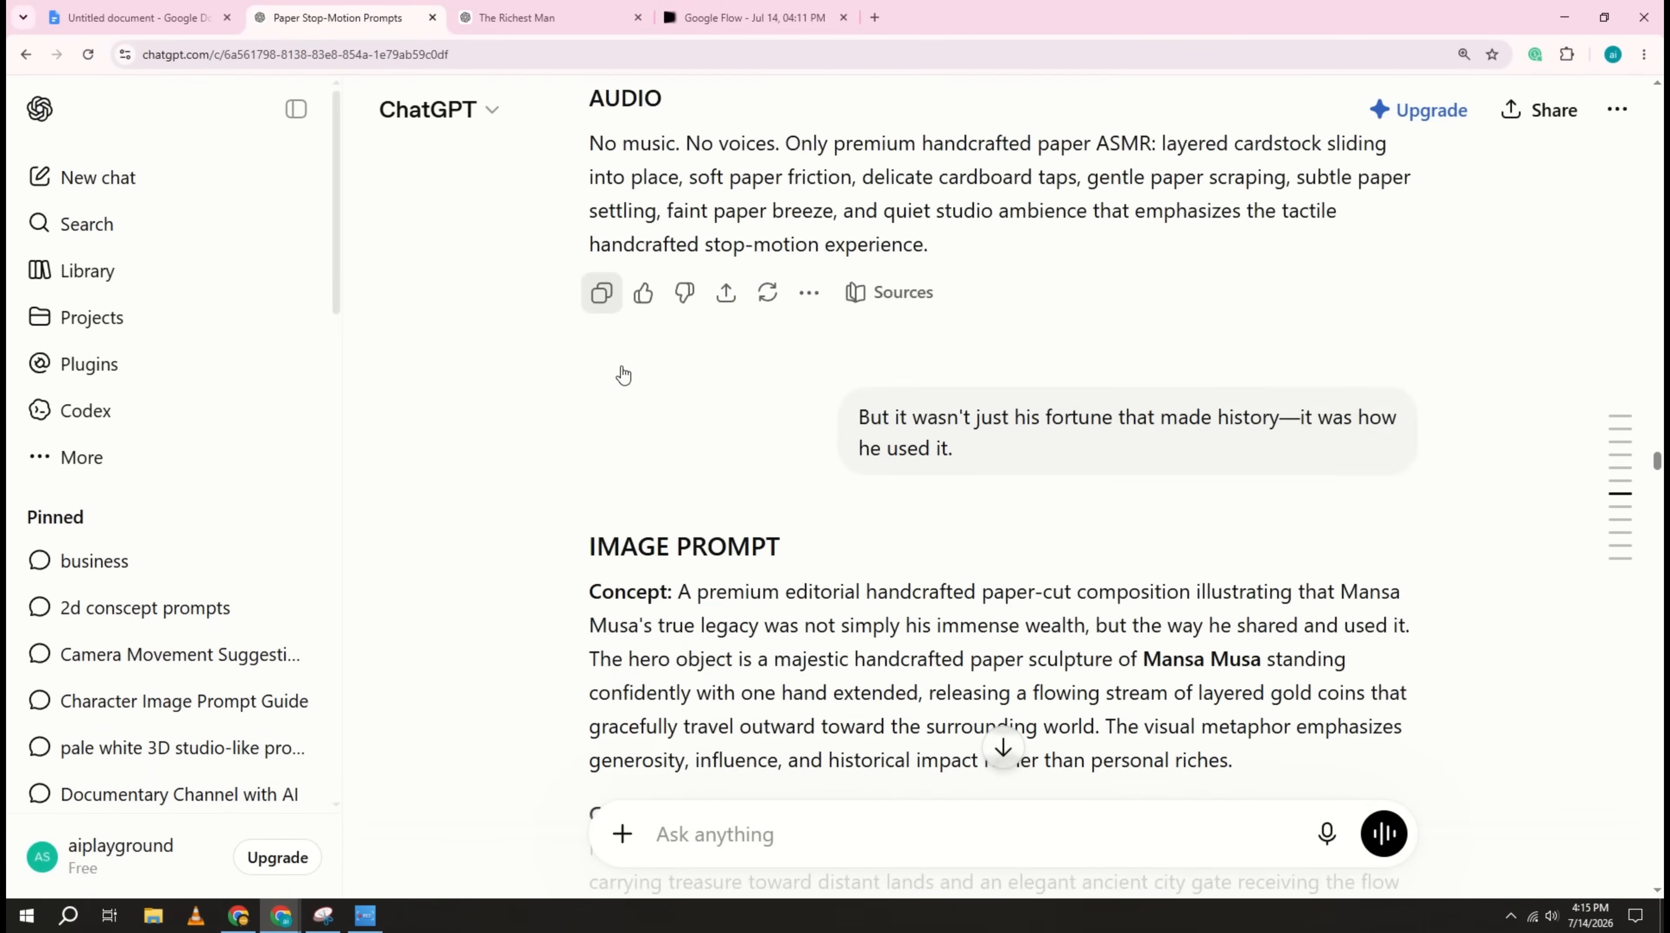
{"action": "scroll", "coordinate": [672, 477], "scroll_direction": "down", "scroll_amount": 5}
{"action": "left_click", "coordinate": [751, 18]}
Step: Transfer the image prompt for Mansa Musa's 1324 pilgrimage to Mecca from ChatGPT to Flow and generate it
{"action": "left_click", "coordinate": [340, 18]}
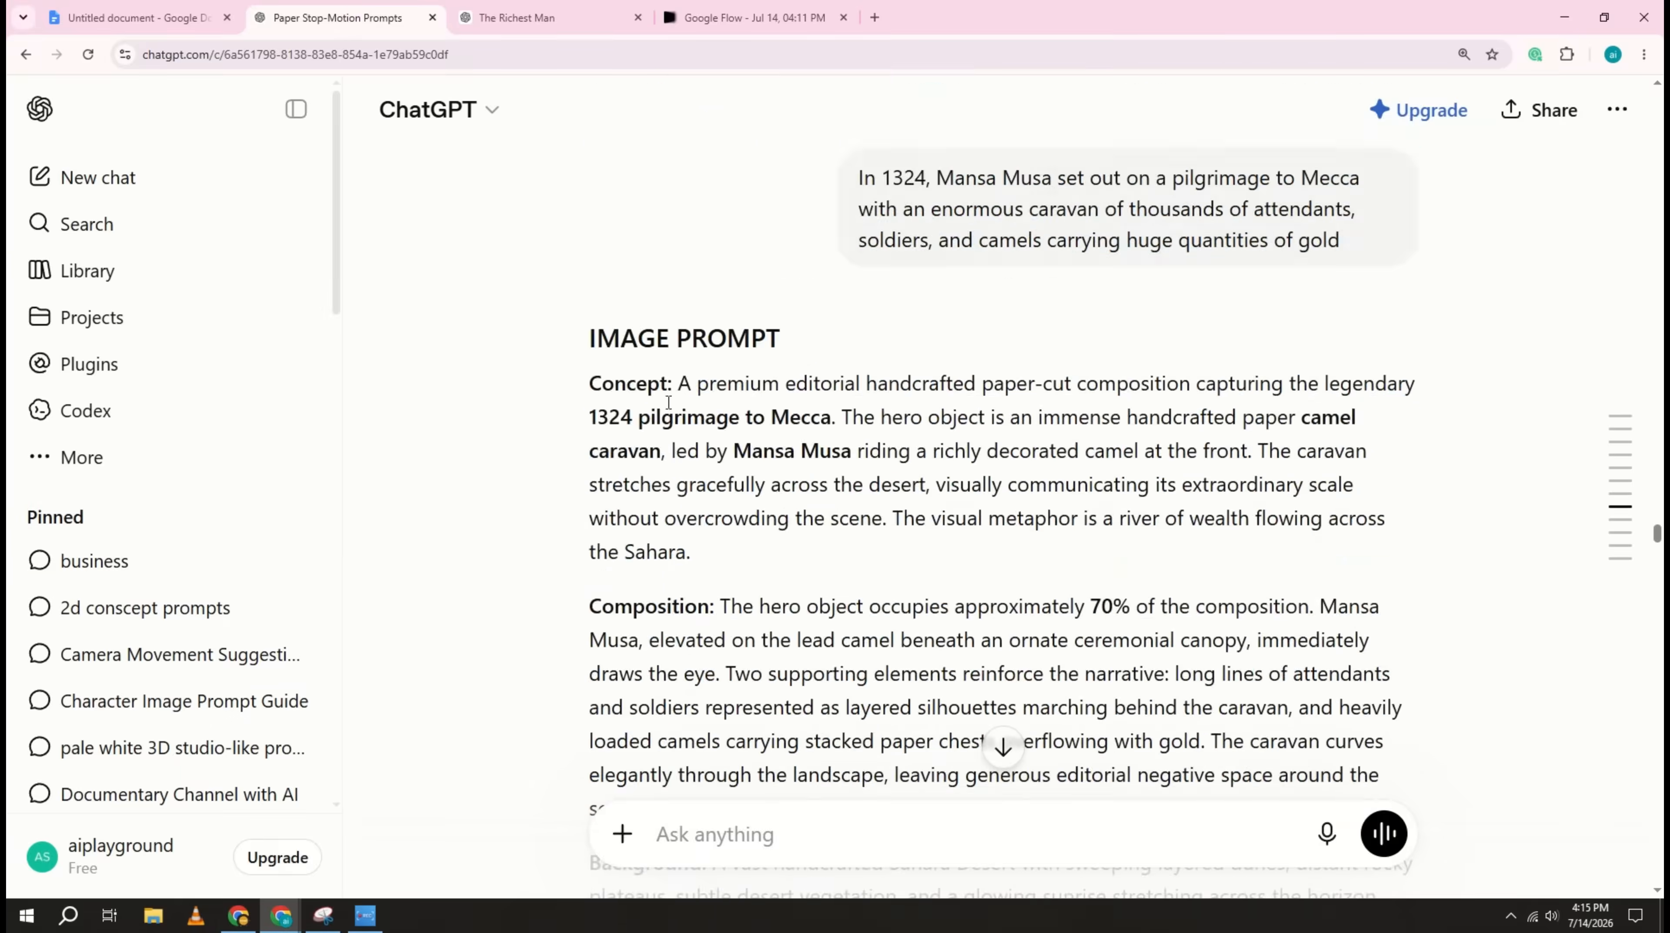
{"action": "scroll", "coordinate": [999, 750], "scroll_direction": "down", "scroll_amount": 5}
{"action": "left_click", "coordinate": [751, 17]}
{"action": "key", "text": "ctrl+v"}
{"action": "key", "text": "Return"}
Step: Copy the image prompt for the desert oasis scene that follows the 1324 pilgrimage reply and generate it in Flow
{"action": "left_click", "coordinate": [340, 18]}
{"action": "scroll", "coordinate": [649, 388], "scroll_direction": "down", "scroll_amount": 10}
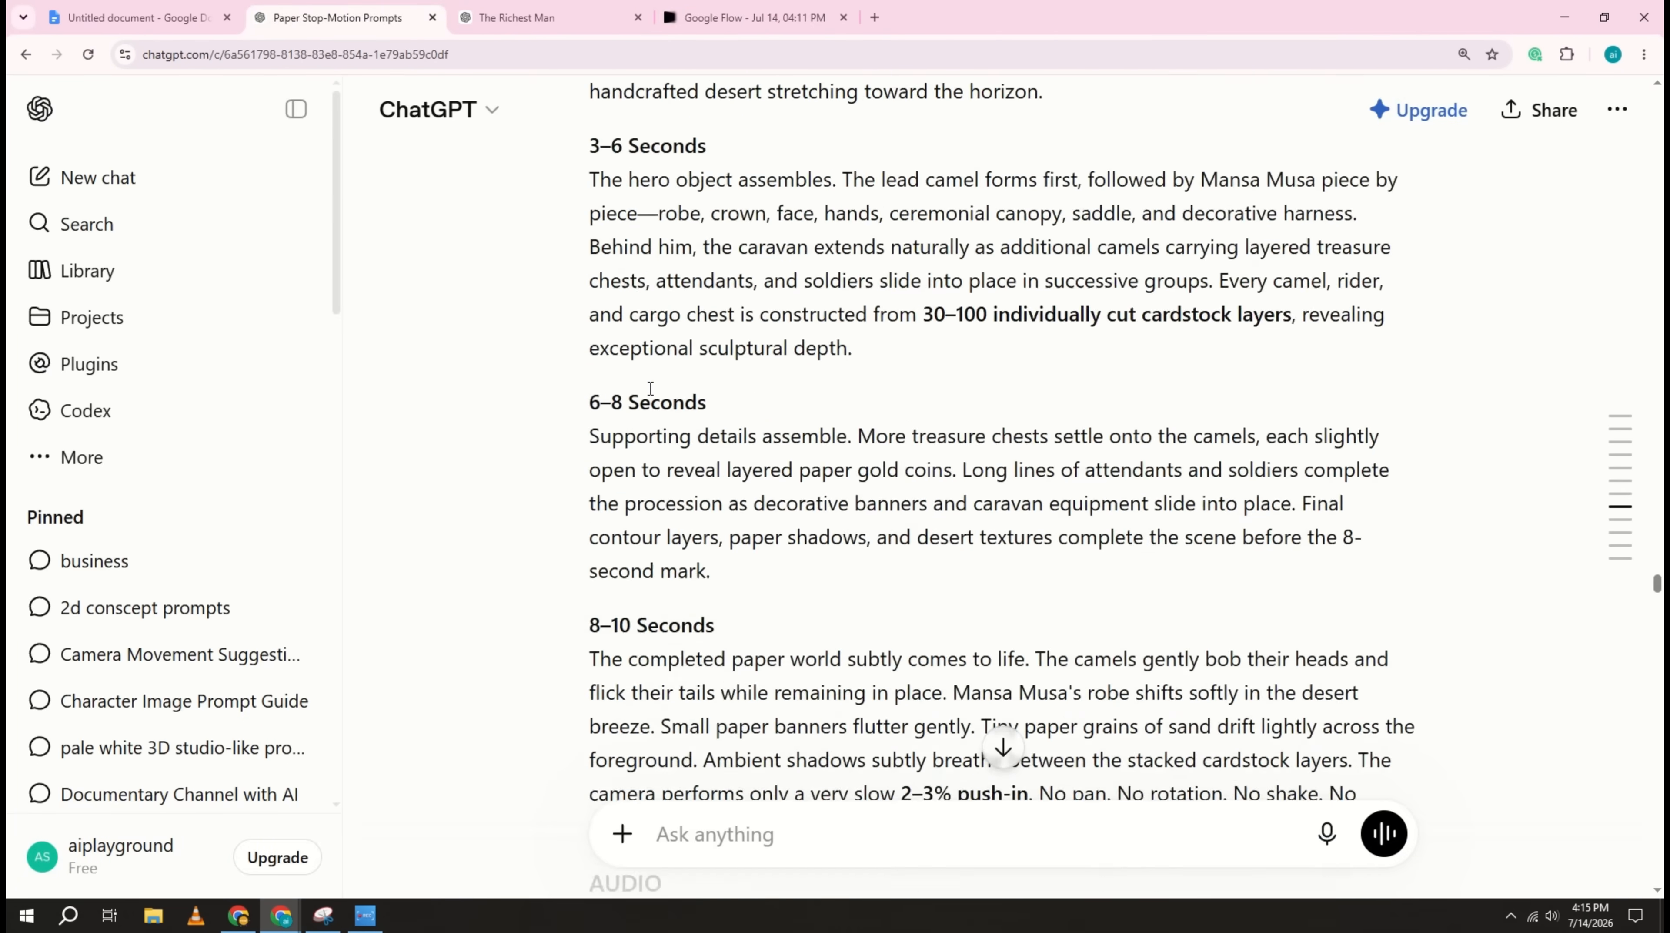
{"action": "left_click_drag", "start_coordinate": [591, 261], "coordinate": [1070, 388]}
{"action": "scroll", "coordinate": [718, 451], "scroll_direction": "down", "scroll_amount": 10}
{"action": "right_click", "coordinate": [938, 318]}
{"action": "left_click", "coordinate": [987, 346]}
{"action": "left_click", "coordinate": [751, 17]}
{"action": "key", "text": "ctrl+v"}
{"action": "key", "text": "Return"}
Step: Copy the image prompt from the reply after the desert oasis scene and paste it into Flow's prompt
{"action": "left_click", "coordinate": [340, 18]}
{"action": "scroll", "coordinate": [664, 367], "scroll_direction": "down", "scroll_amount": 15}
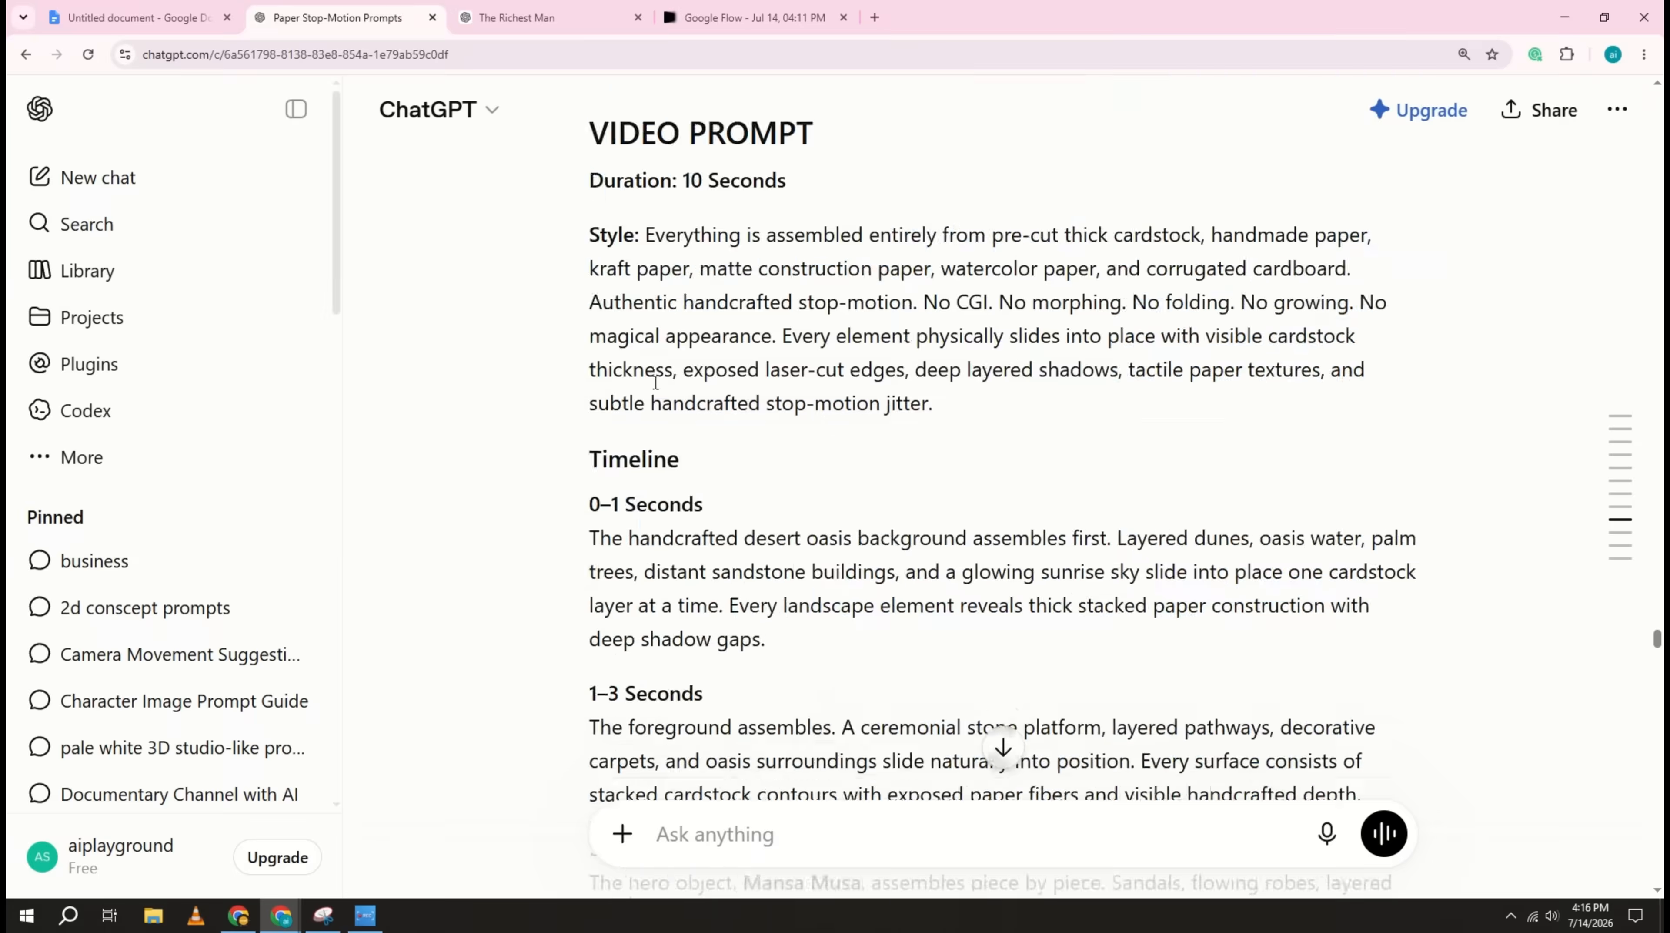
{"action": "left_click_drag", "start_coordinate": [591, 170], "coordinate": [1066, 473]}
{"action": "scroll", "coordinate": [831, 371], "scroll_direction": "down", "scroll_amount": 10}
{"action": "left_click", "coordinate": [751, 17]}
{"action": "right_click", "coordinate": [761, 809]}
{"action": "left_click", "coordinate": [790, 615]}
Step: Copy the image prompt for the scene with the mountain of gold and modern financial district and paste it into Flow's prompt
{"action": "left_click", "coordinate": [340, 17]}
{"action": "scroll", "coordinate": [831, 371], "scroll_direction": "down", "scroll_amount": 15}
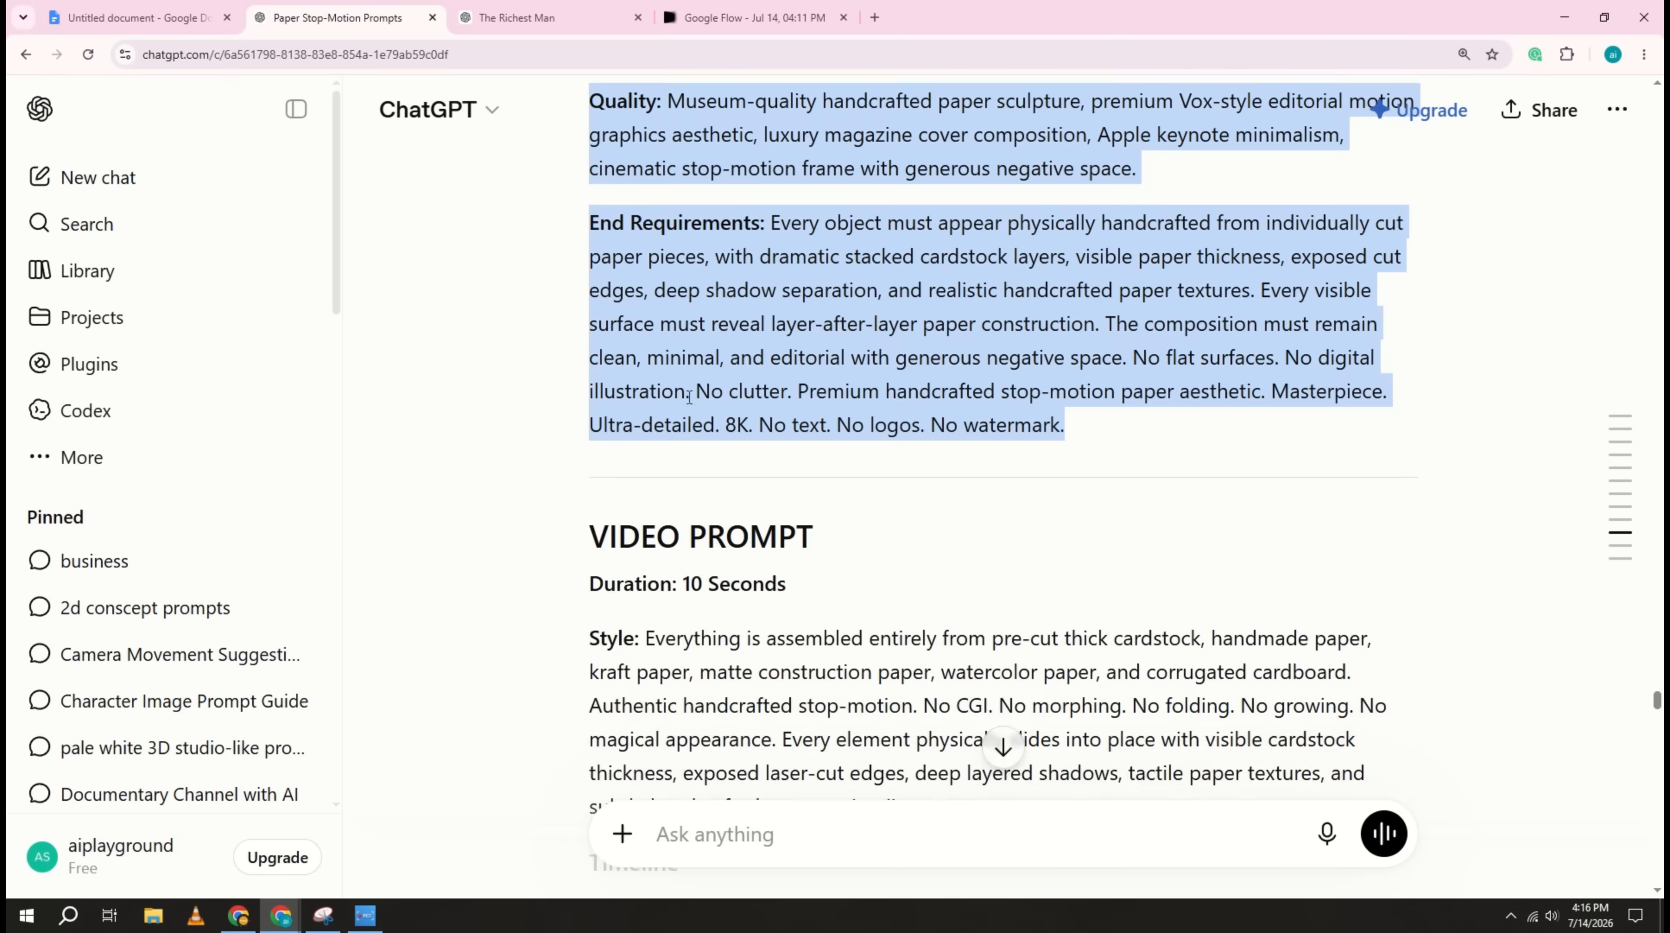
{"action": "left_click_drag", "start_coordinate": [591, 303], "coordinate": [1065, 436]}
{"action": "right_click", "coordinate": [942, 369]}
{"action": "left_click", "coordinate": [987, 393]}
{"action": "left_click", "coordinate": [751, 18]}
{"action": "right_click", "coordinate": [724, 809]}
{"action": "left_click", "coordinate": [783, 612]}
Step: Copy the image prompt from the chat's final reply and paste it into Flow's prompt
{"action": "left_click", "coordinate": [340, 18]}
{"action": "scroll", "coordinate": [831, 371], "scroll_direction": "down", "scroll_amount": 15}
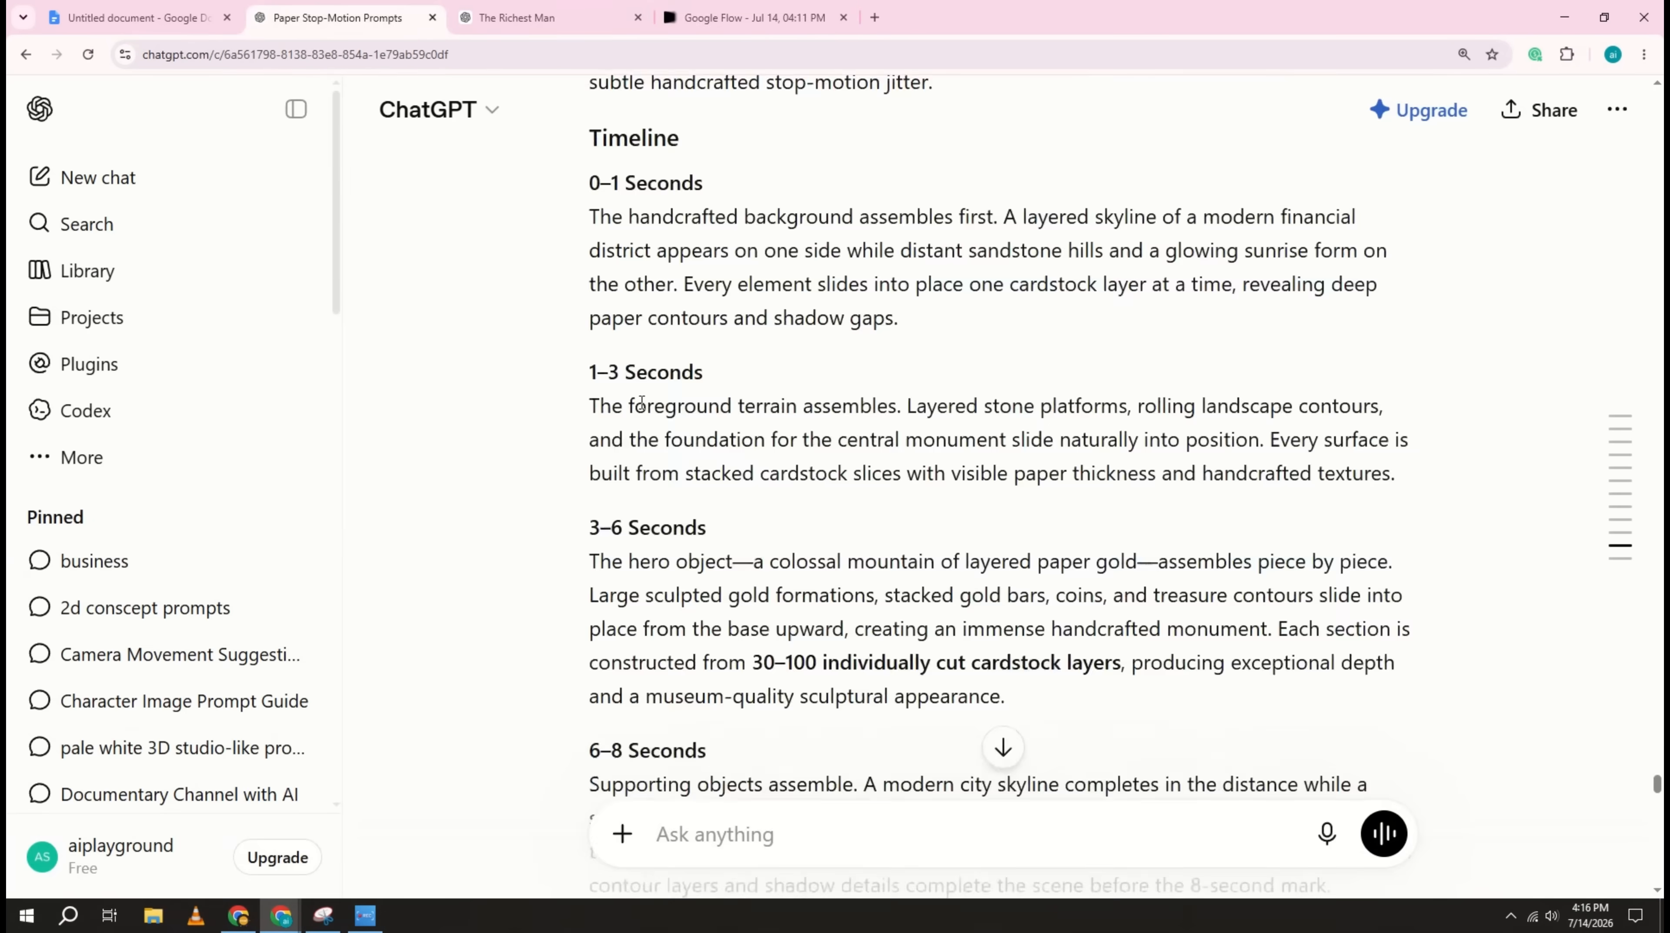
{"action": "left_click_drag", "start_coordinate": [591, 288], "coordinate": [1066, 336]}
{"action": "right_click", "coordinate": [903, 307]}
{"action": "left_click", "coordinate": [965, 336]}
{"action": "left_click", "coordinate": [751, 18]}
{"action": "key", "text": "ctrl+v"}
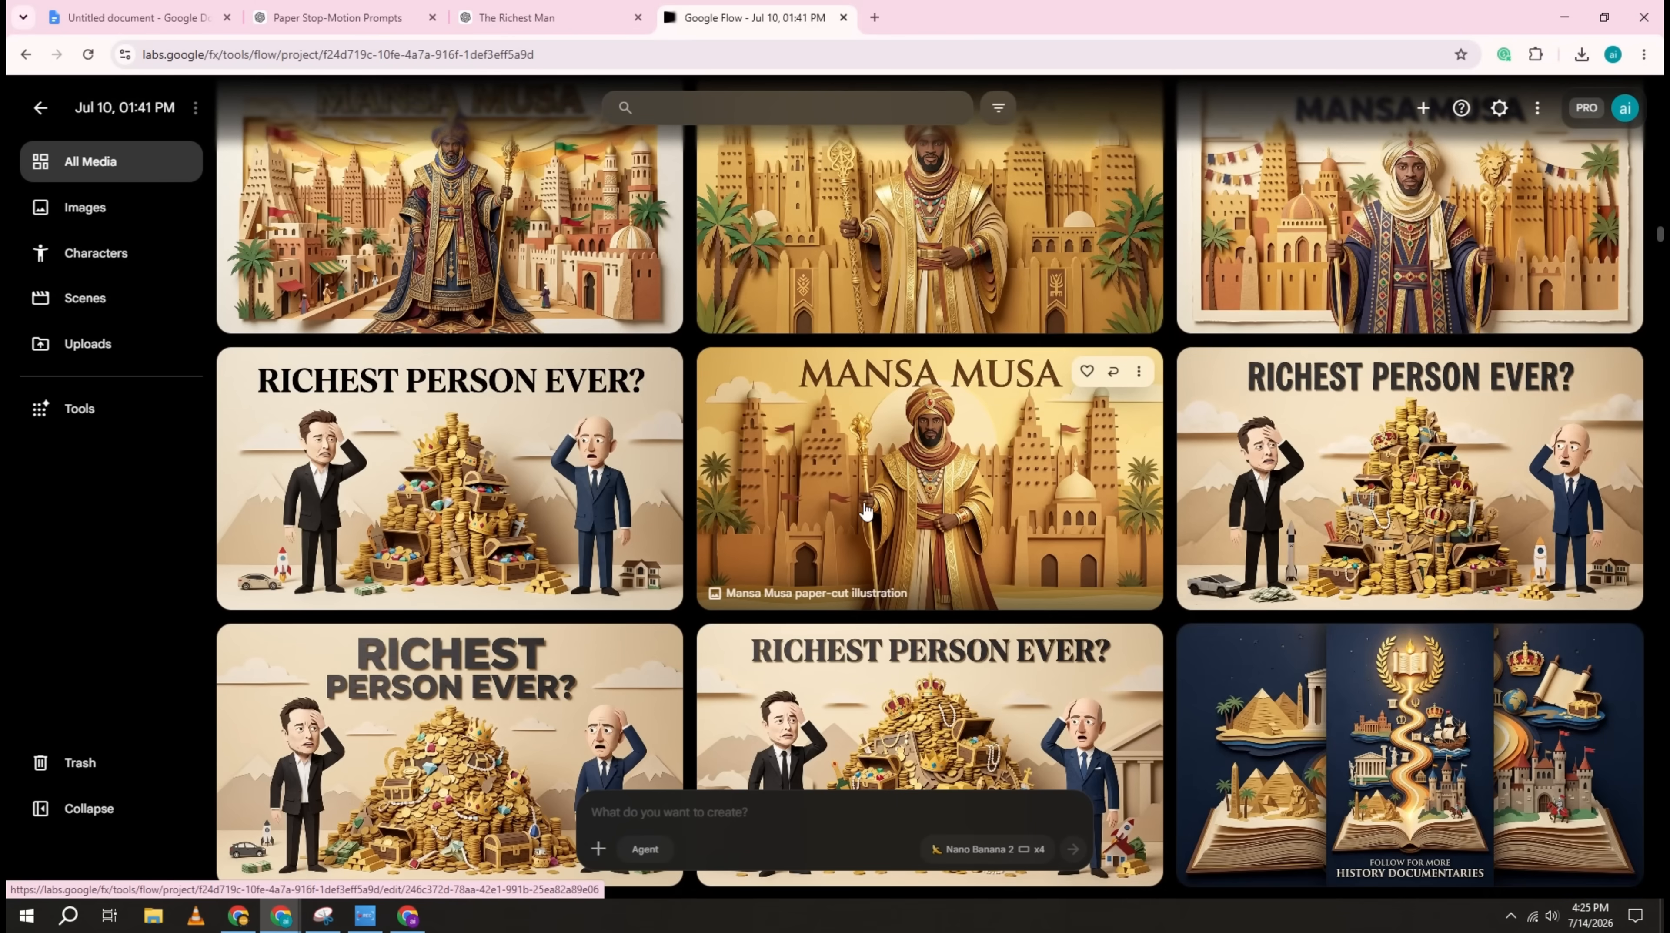
Step: Examine the generated Mansa Musa documentary images in the Jul 10 Flow project
{"action": "scroll", "coordinate": [881, 548], "scroll_direction": "up", "scroll_amount": 4}
{"action": "scroll", "coordinate": [882, 547], "scroll_direction": "down", "scroll_amount": 2}
{"action": "scroll", "coordinate": [882, 545], "scroll_direction": "up", "scroll_amount": 7}
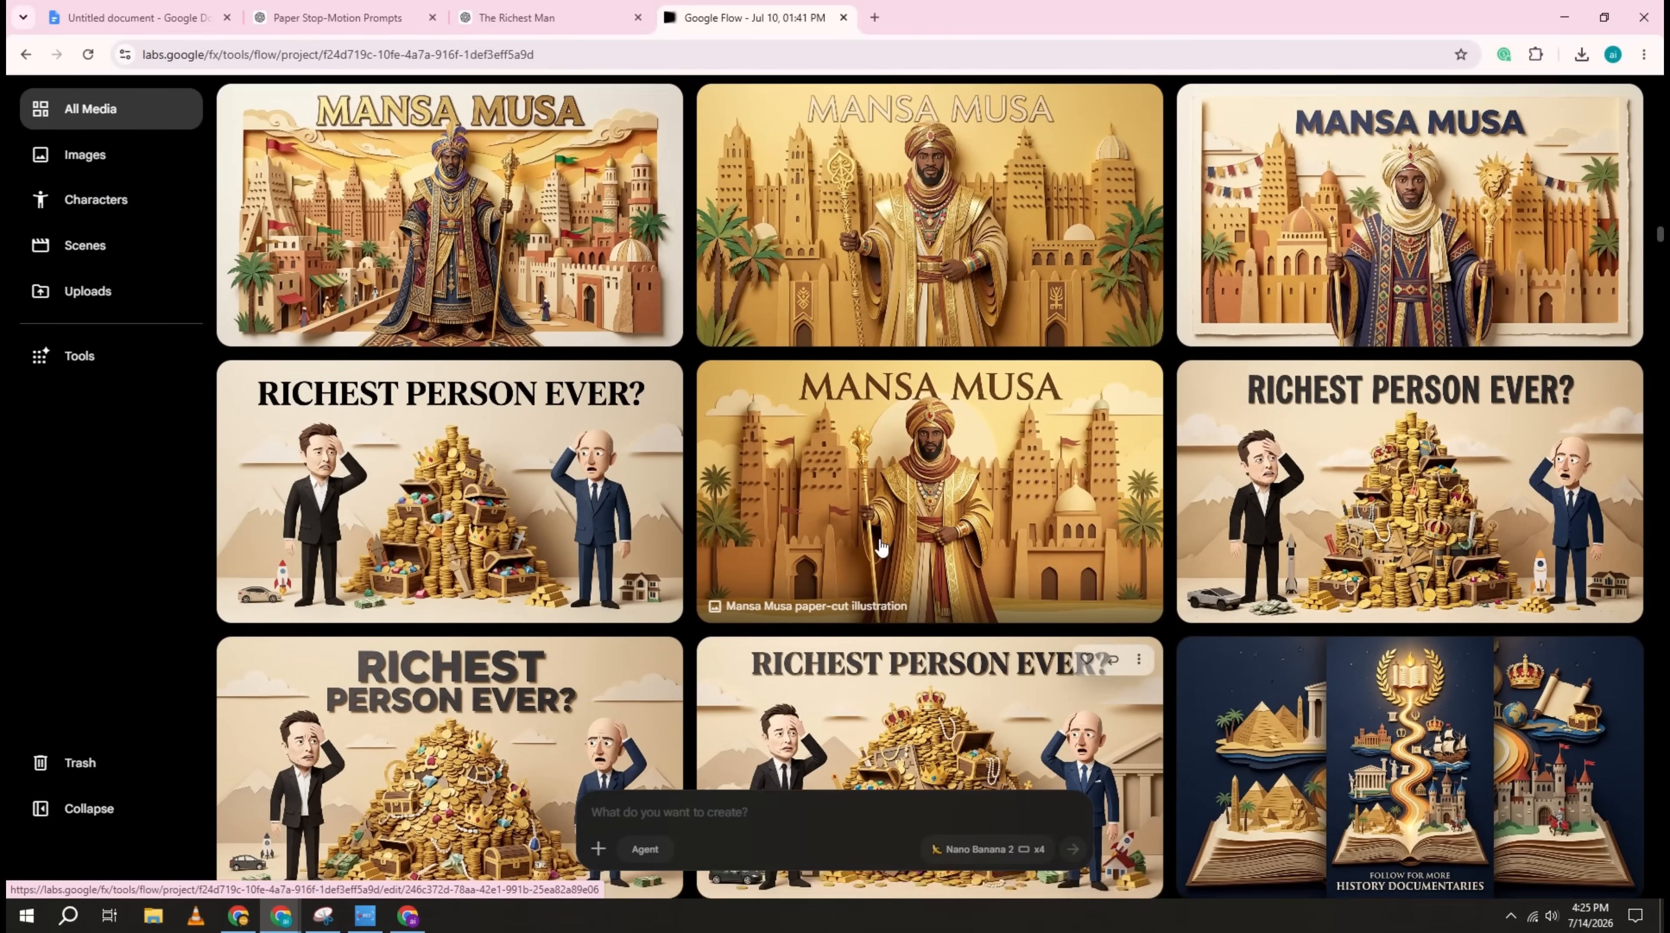
{"action": "scroll", "coordinate": [881, 542], "scroll_direction": "up", "scroll_amount": 12}
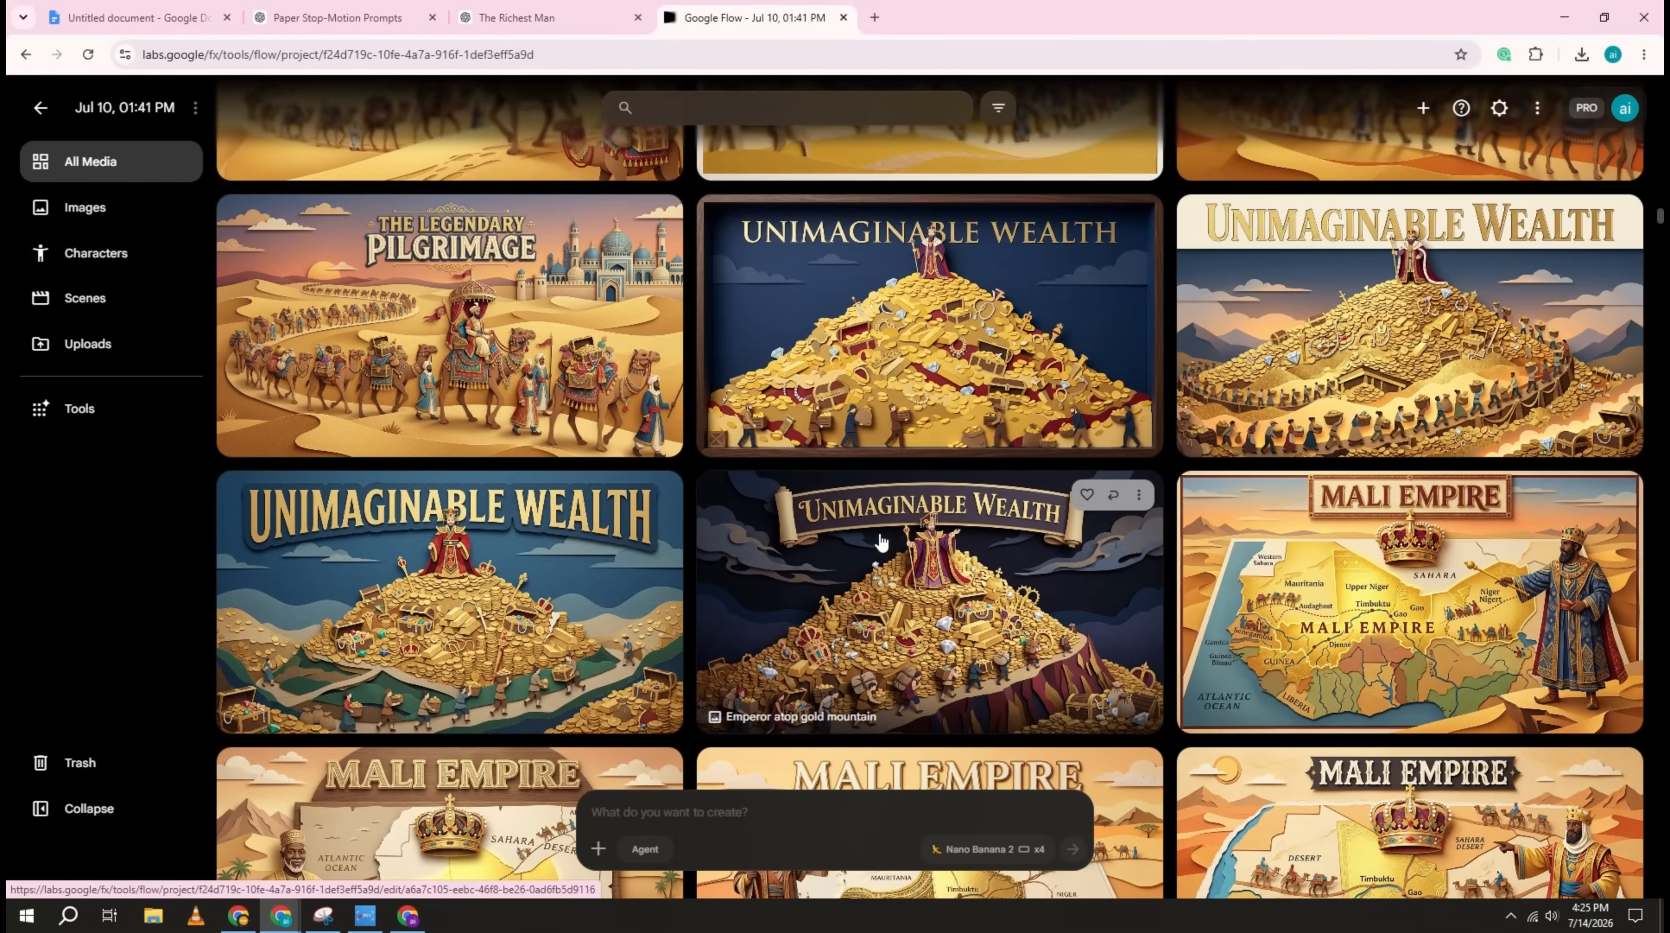
{"action": "scroll", "coordinate": [880, 542], "scroll_direction": "up", "scroll_amount": 15}
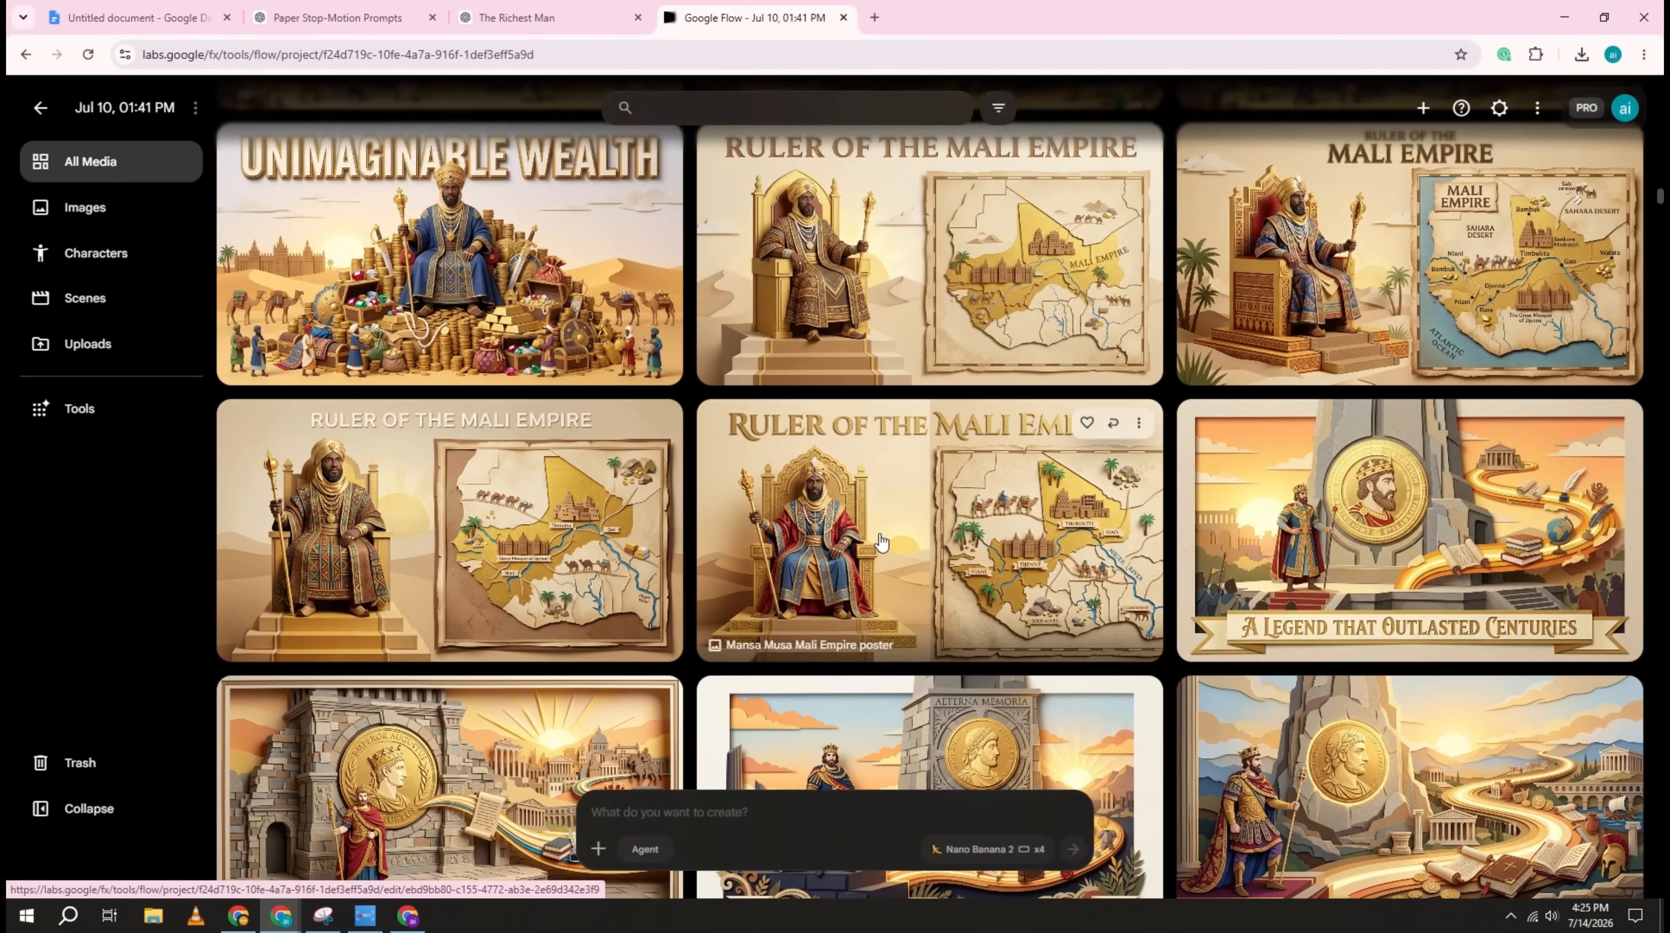
{"action": "scroll", "coordinate": [880, 542], "scroll_direction": "up", "scroll_amount": 15}
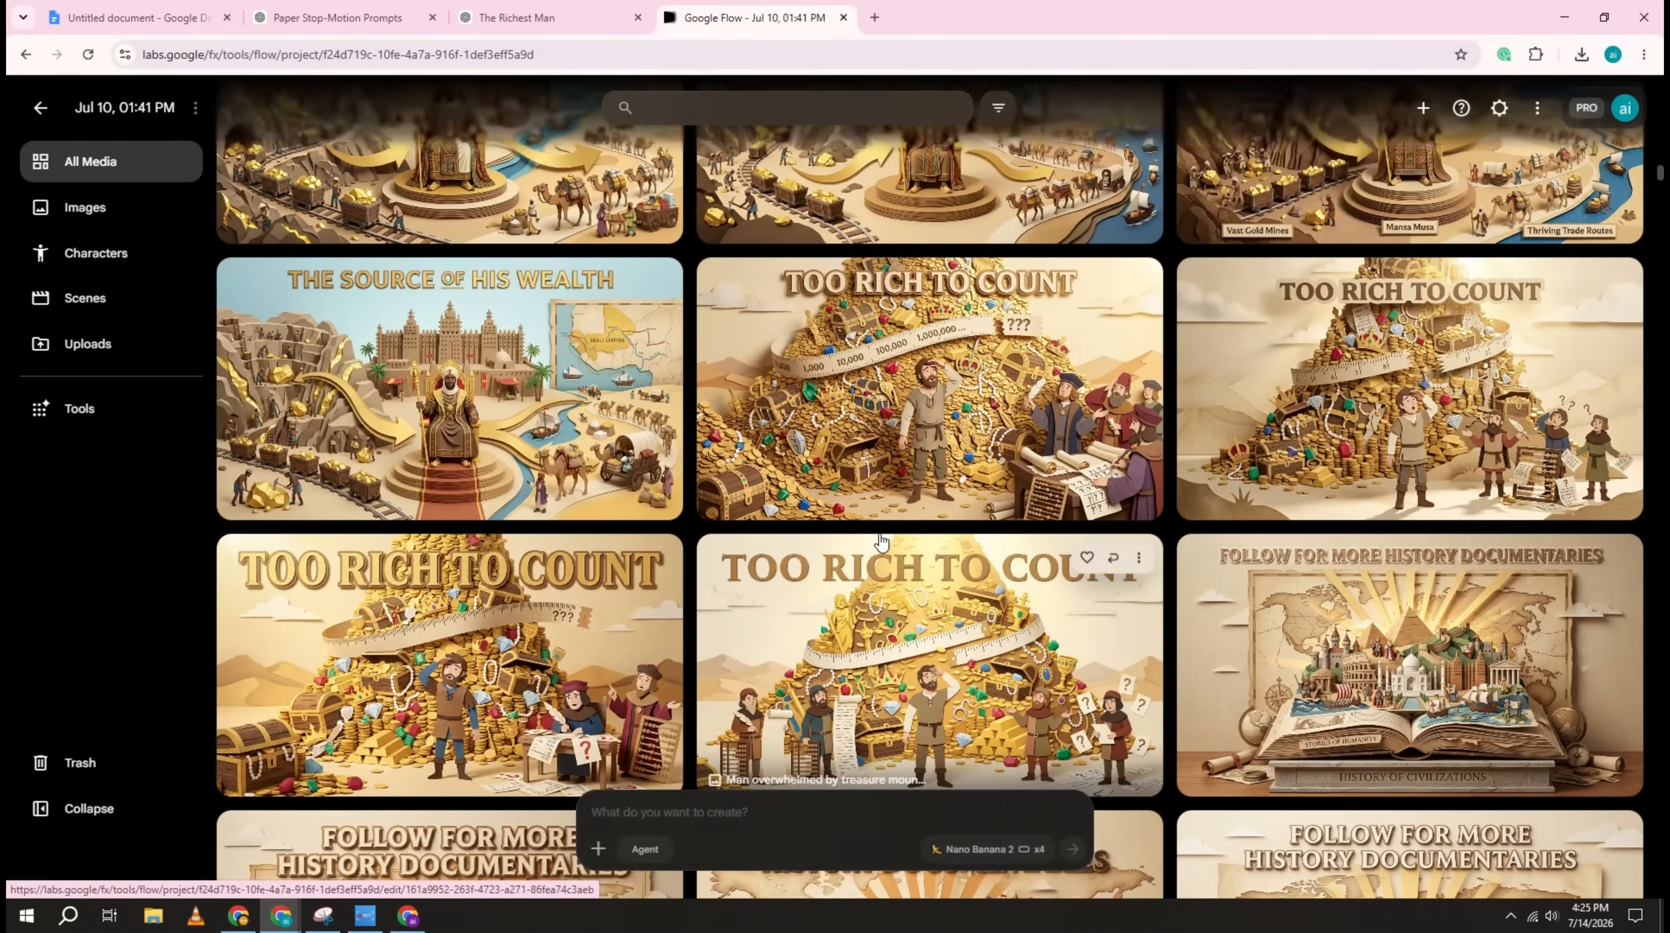
{"action": "scroll", "coordinate": [881, 542], "scroll_direction": "up", "scroll_amount": 7}
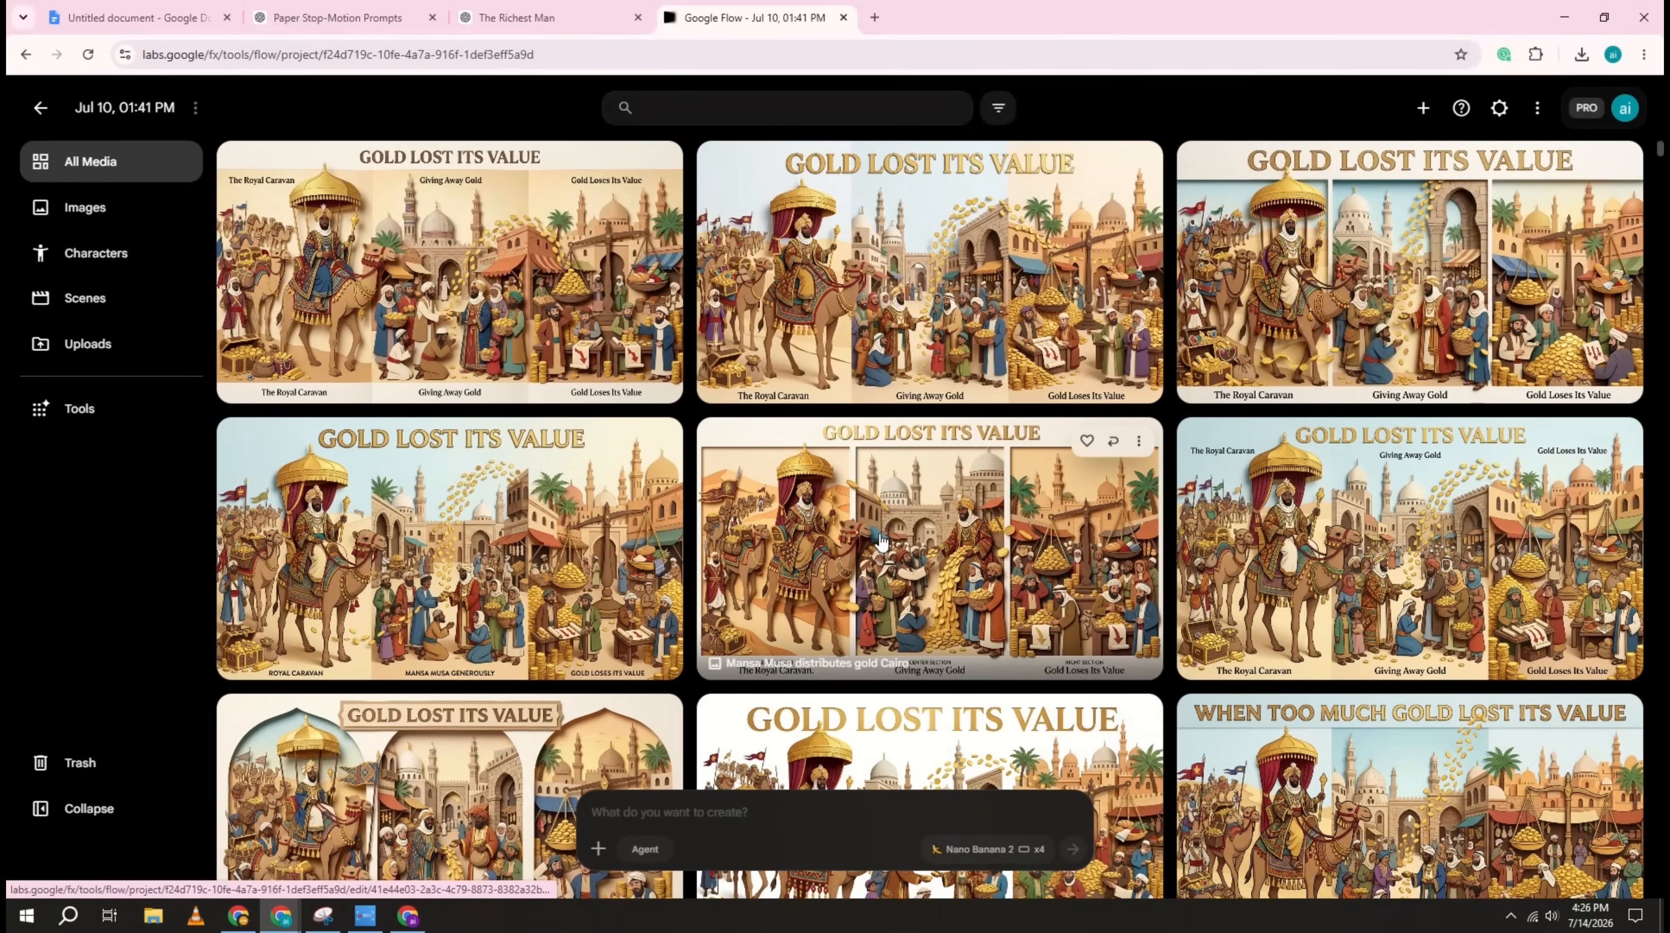
Step: Download an "Unimaginable Wealth" image of Mansa Musa enthroned on a treasure mound and another illustration further down the project
{"action": "scroll", "coordinate": [911, 433], "scroll_direction": "down", "scroll_amount": 10}
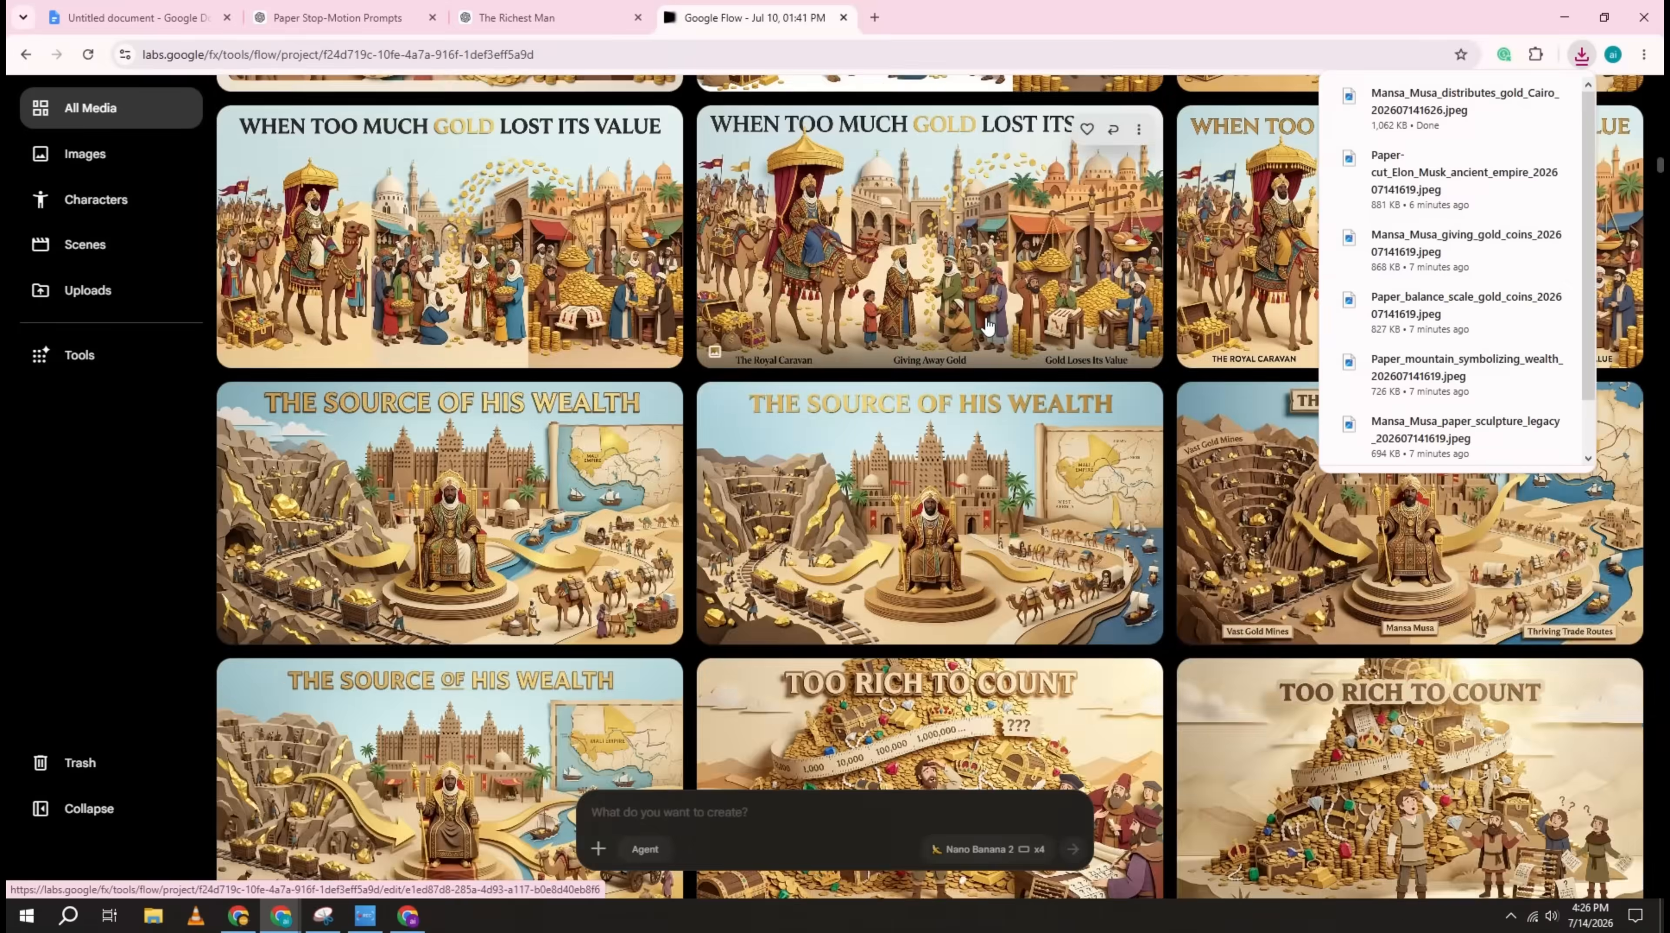
{"action": "scroll", "coordinate": [398, 255], "scroll_direction": "down", "scroll_amount": 6}
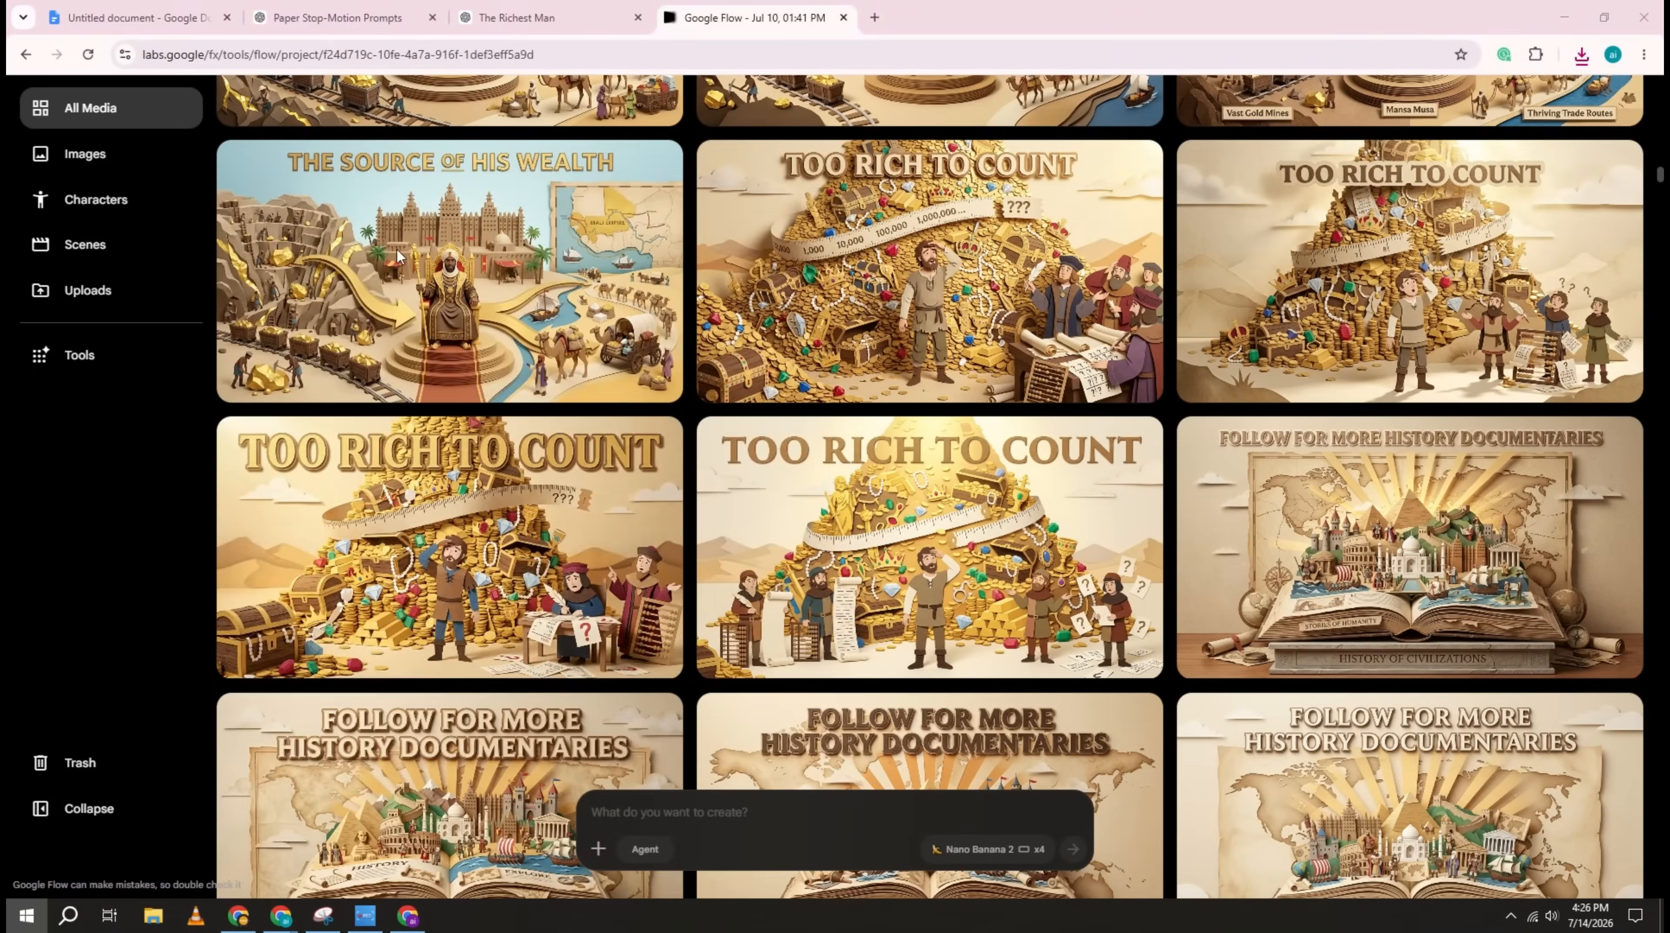
{"action": "scroll", "coordinate": [879, 389], "scroll_direction": "down", "scroll_amount": 8}
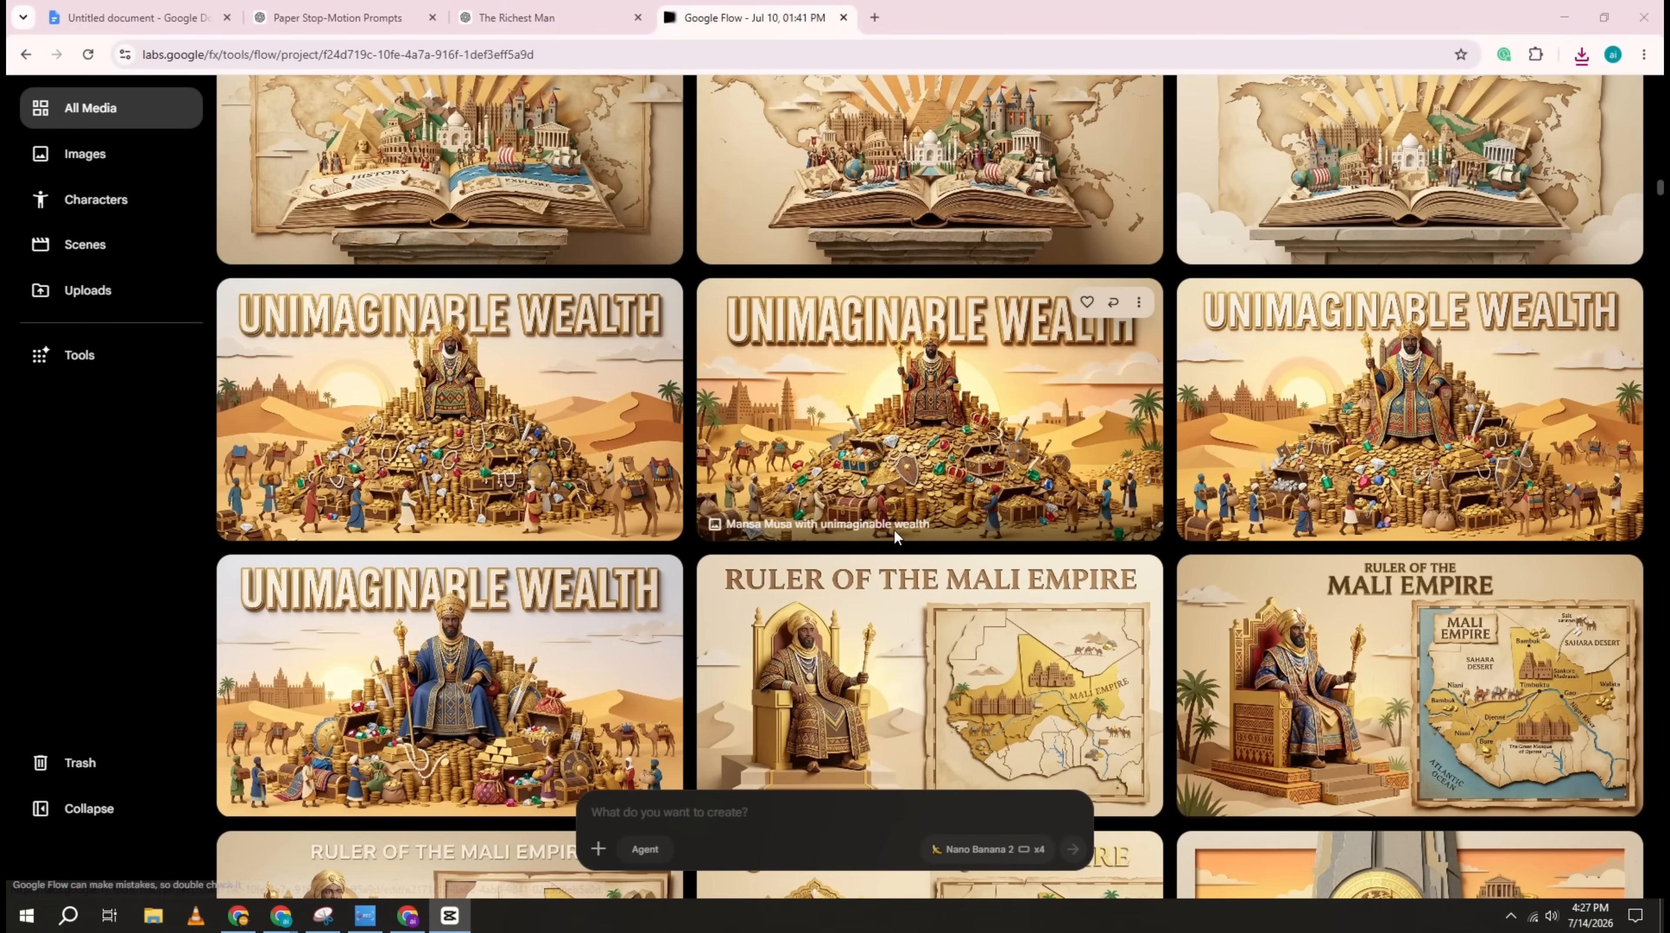
{"action": "left_click", "coordinate": [1139, 302]}
{"action": "mouse_move", "coordinate": [1121, 410]}
{"action": "left_click", "coordinate": [1270, 436]}
{"action": "scroll", "coordinate": [1270, 439], "scroll_direction": "down", "scroll_amount": 5}
{"action": "left_click", "coordinate": [1139, 425]}
{"action": "mouse_move", "coordinate": [1122, 533]}
{"action": "left_click", "coordinate": [1272, 560]}
Step: Download the "Mansa Musa" paper-cut illustration with the golden robe and golden palace background
{"action": "scroll", "coordinate": [965, 519], "scroll_direction": "down", "scroll_amount": 7}
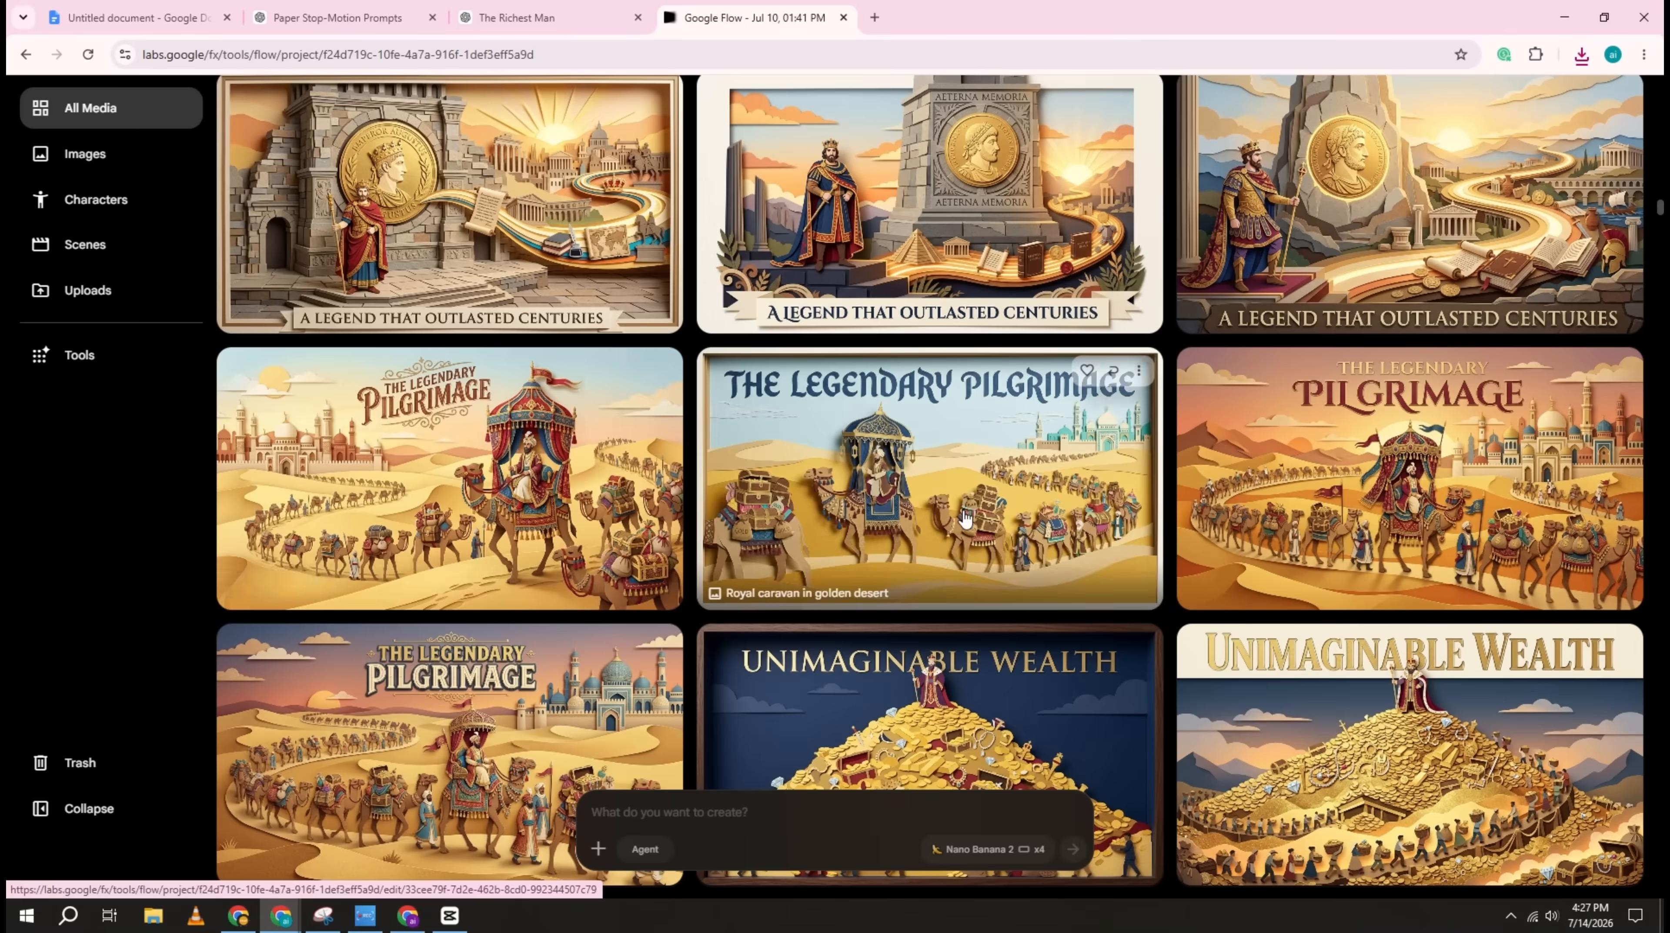
{"action": "scroll", "coordinate": [965, 518], "scroll_direction": "down", "scroll_amount": 5}
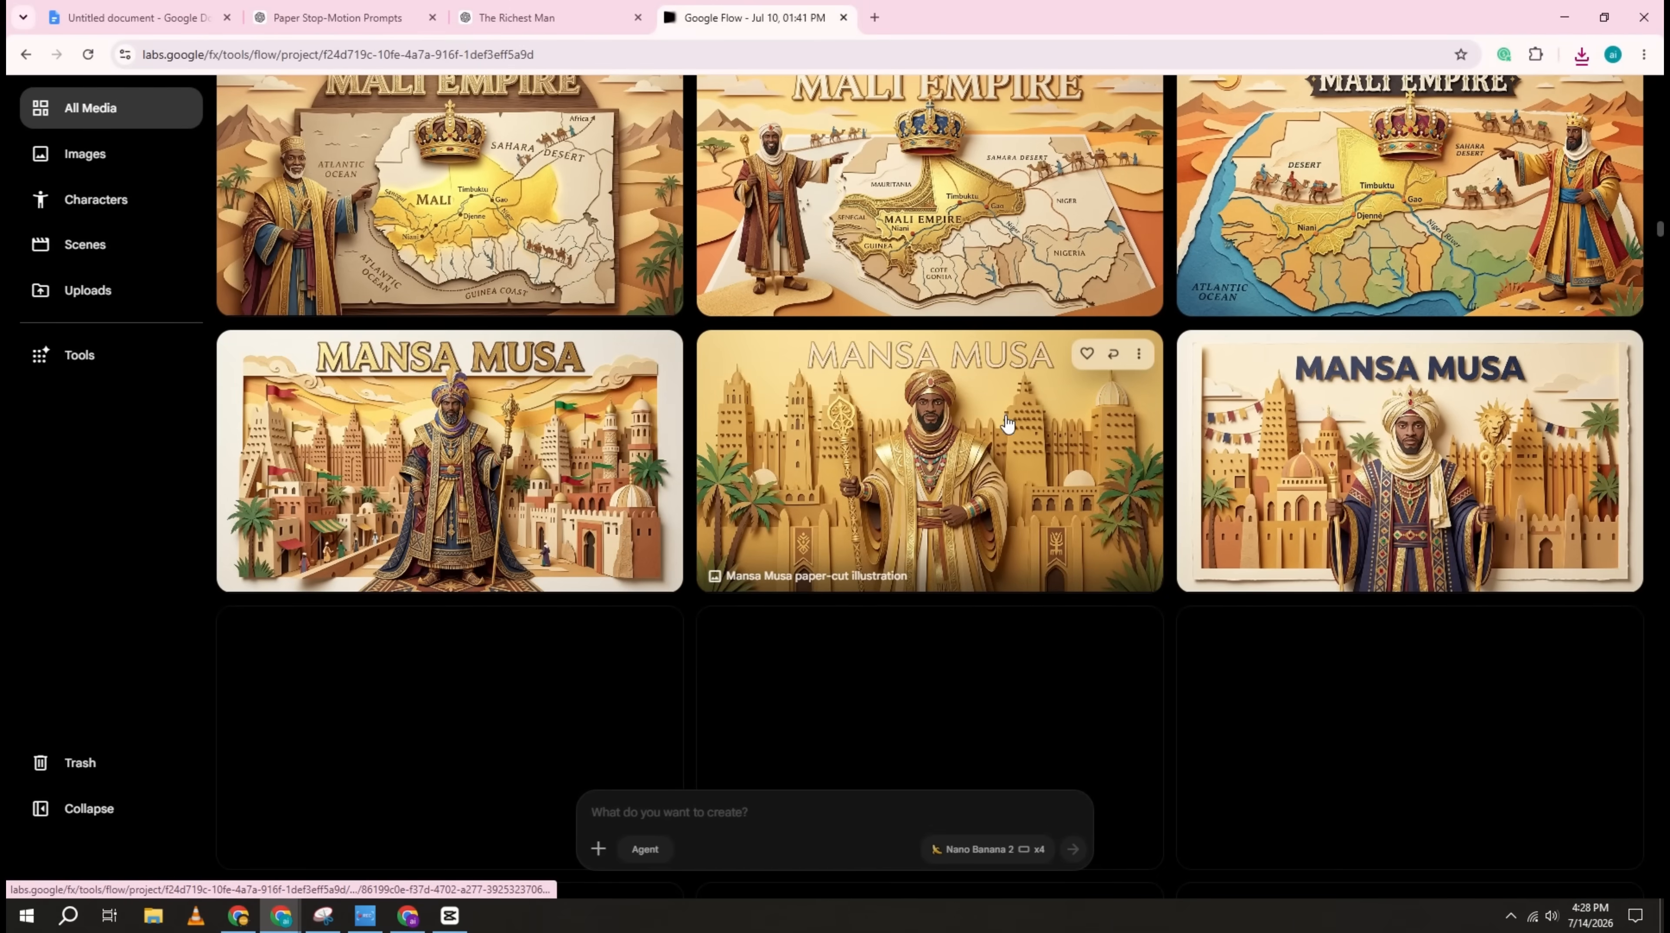
{"action": "left_click", "coordinate": [1138, 355]}
{"action": "mouse_move", "coordinate": [1121, 462]}
{"action": "left_click", "coordinate": [1270, 489]}
{"action": "scroll", "coordinate": [1204, 614], "scroll_direction": "down", "scroll_amount": 6}
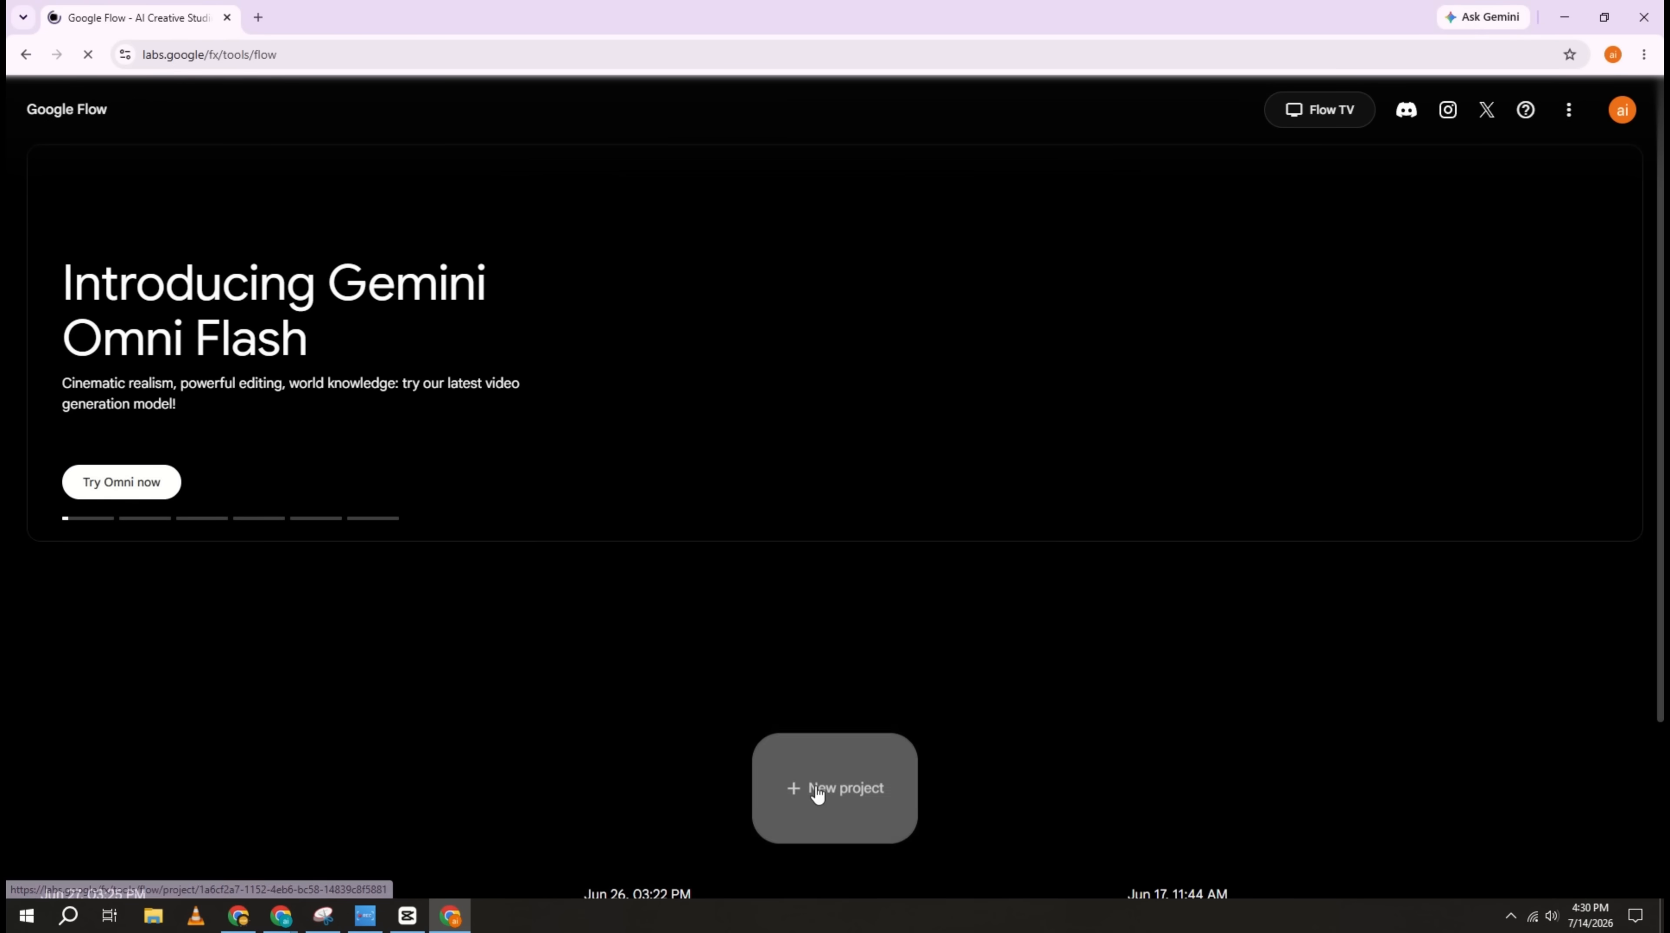
Step: Create a new Flow project and upload the "Richest Person Ever?", "Mansa Musa" and "The Legendary Pilgrimage" images from New folder (5)
{"action": "left_click", "coordinate": [843, 789]}
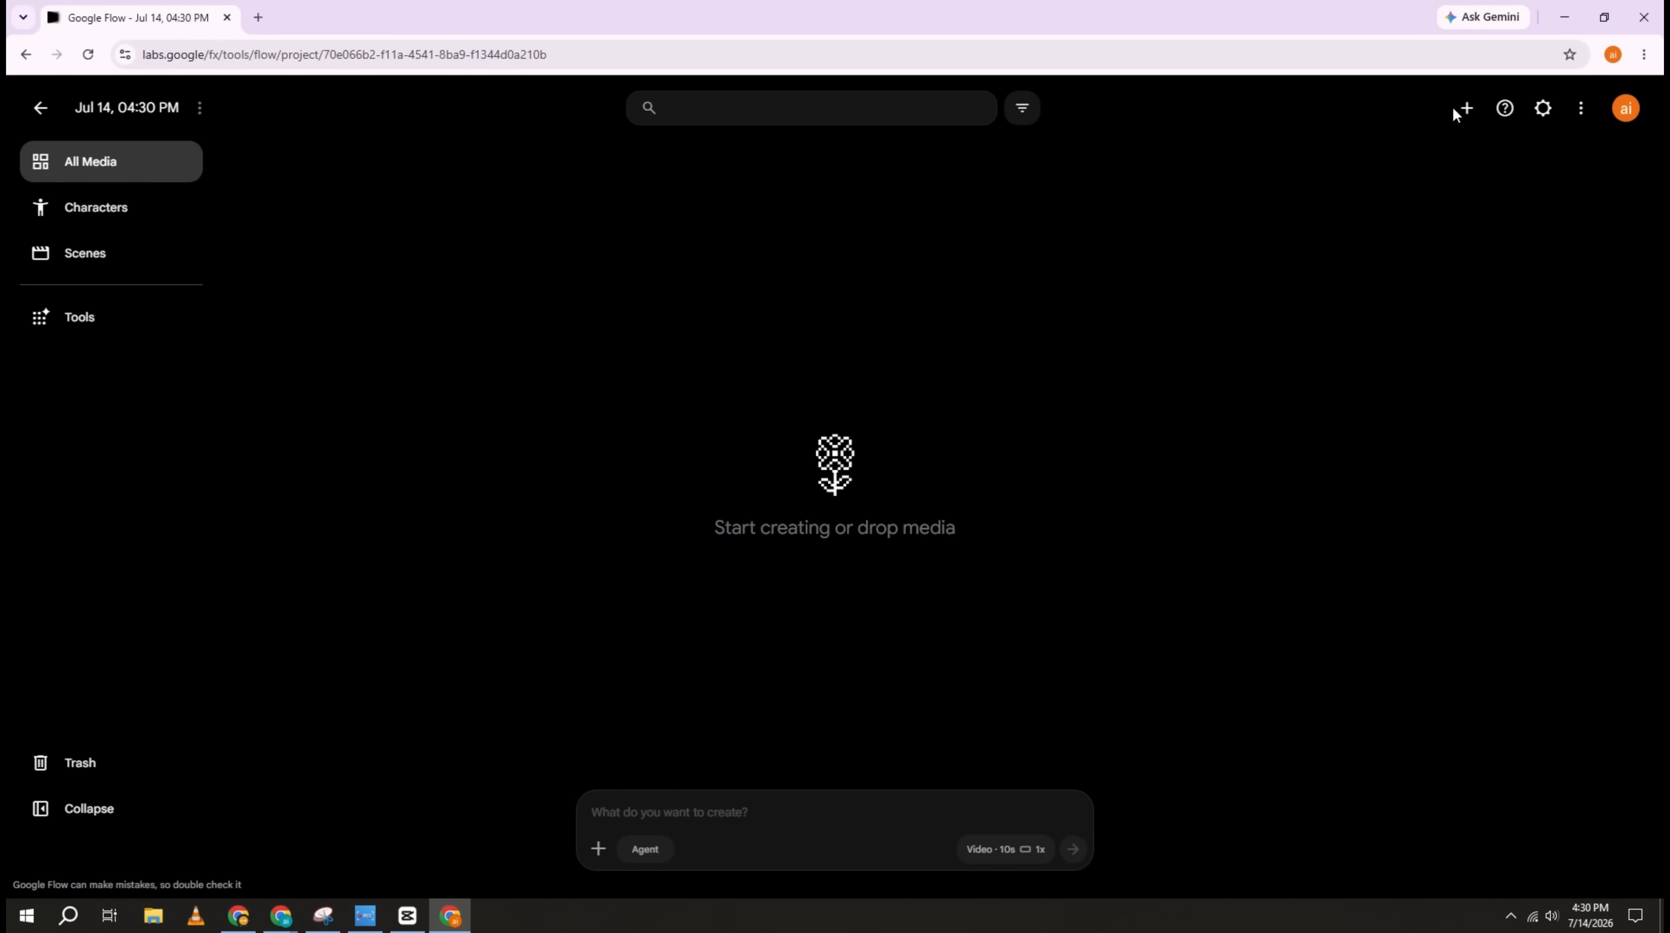
{"action": "left_click", "coordinate": [1464, 110]}
{"action": "left_click", "coordinate": [1376, 159]}
{"action": "double_click", "coordinate": [379, 202]}
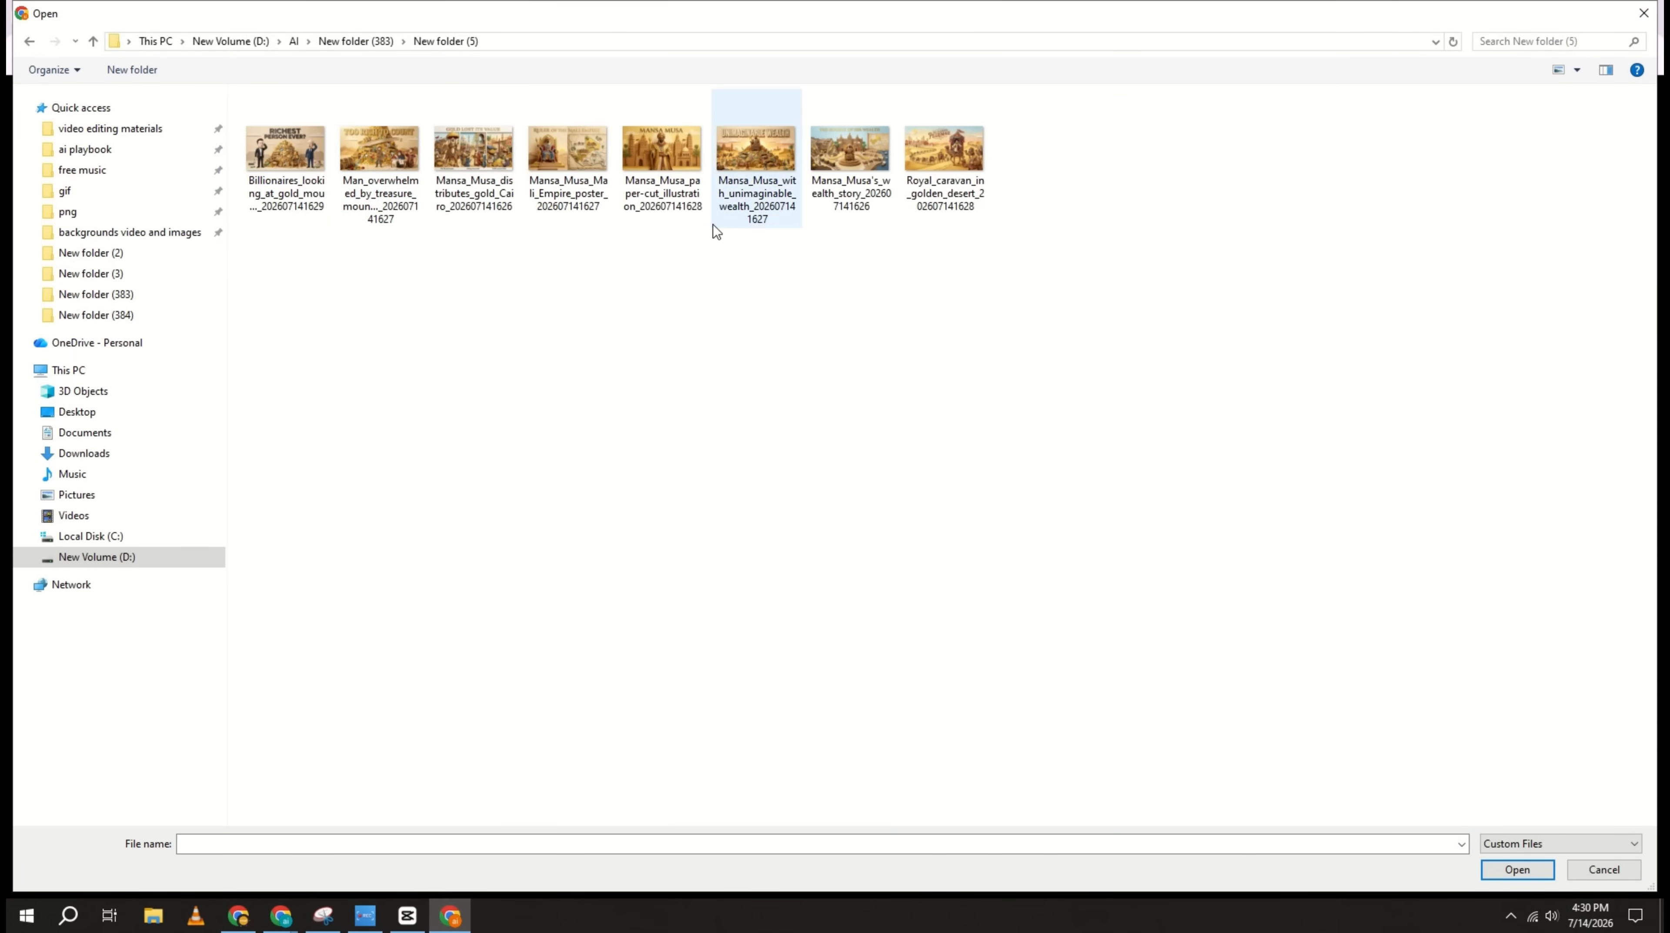
{"action": "right_click", "coordinate": [584, 266]}
{"action": "mouse_move", "coordinate": [744, 295]}
{"action": "left_click", "coordinate": [805, 313]}
{"action": "left_click", "coordinate": [1558, 69]}
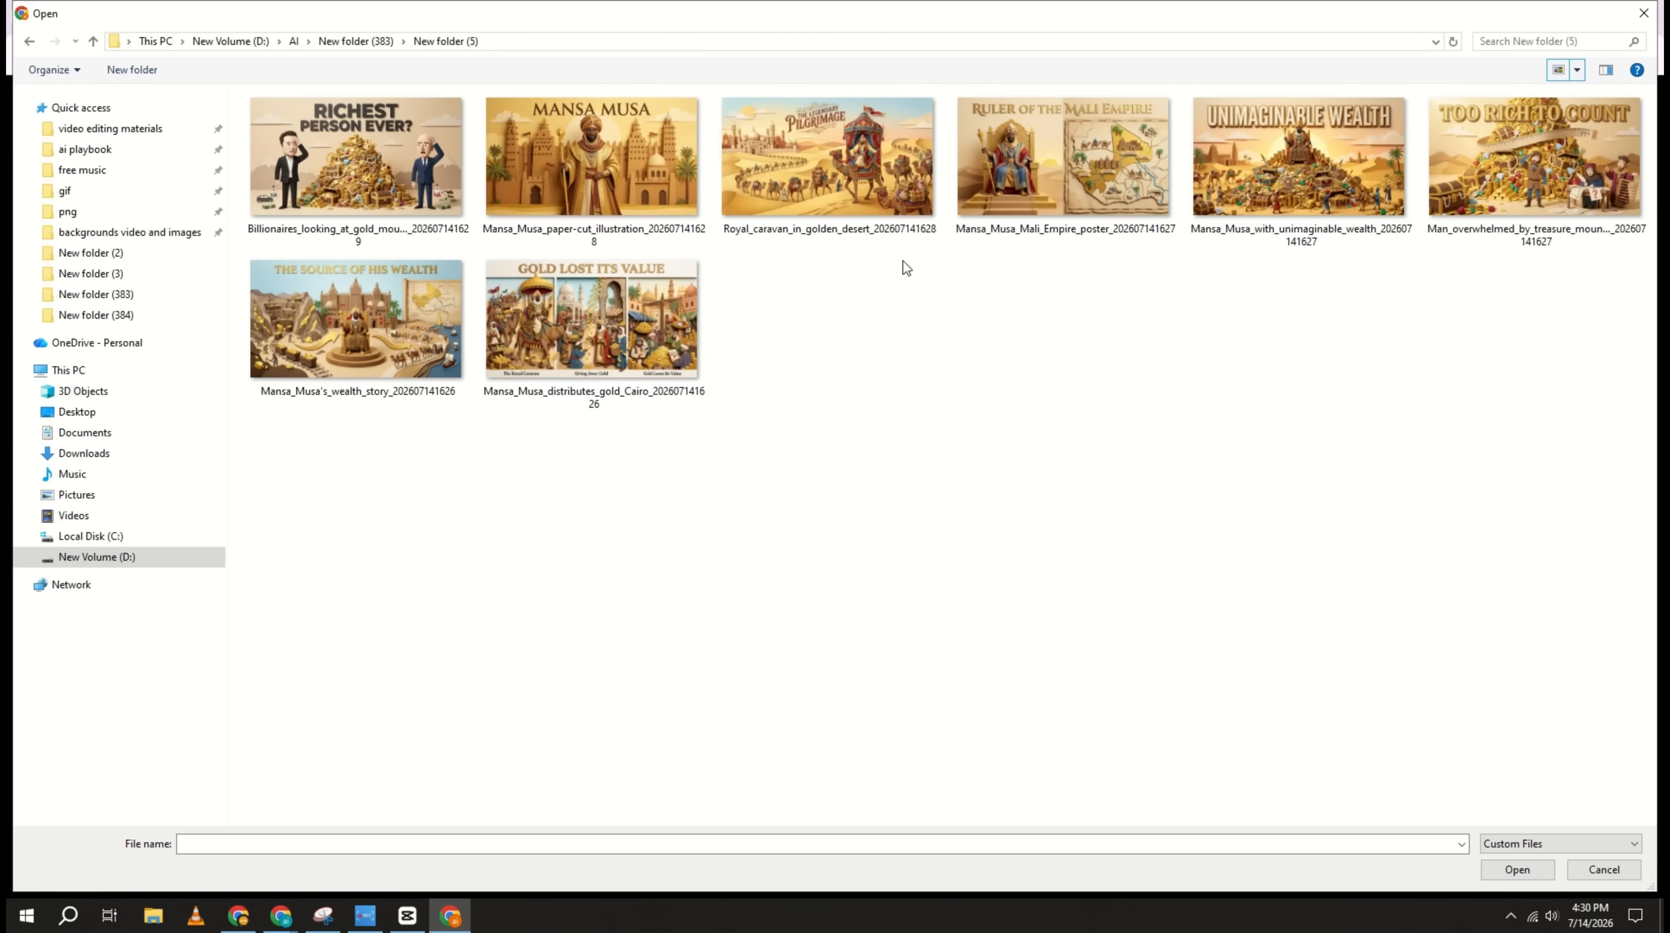
{"action": "left_click_drag", "start_coordinate": [232, 136], "coordinate": [833, 186]}
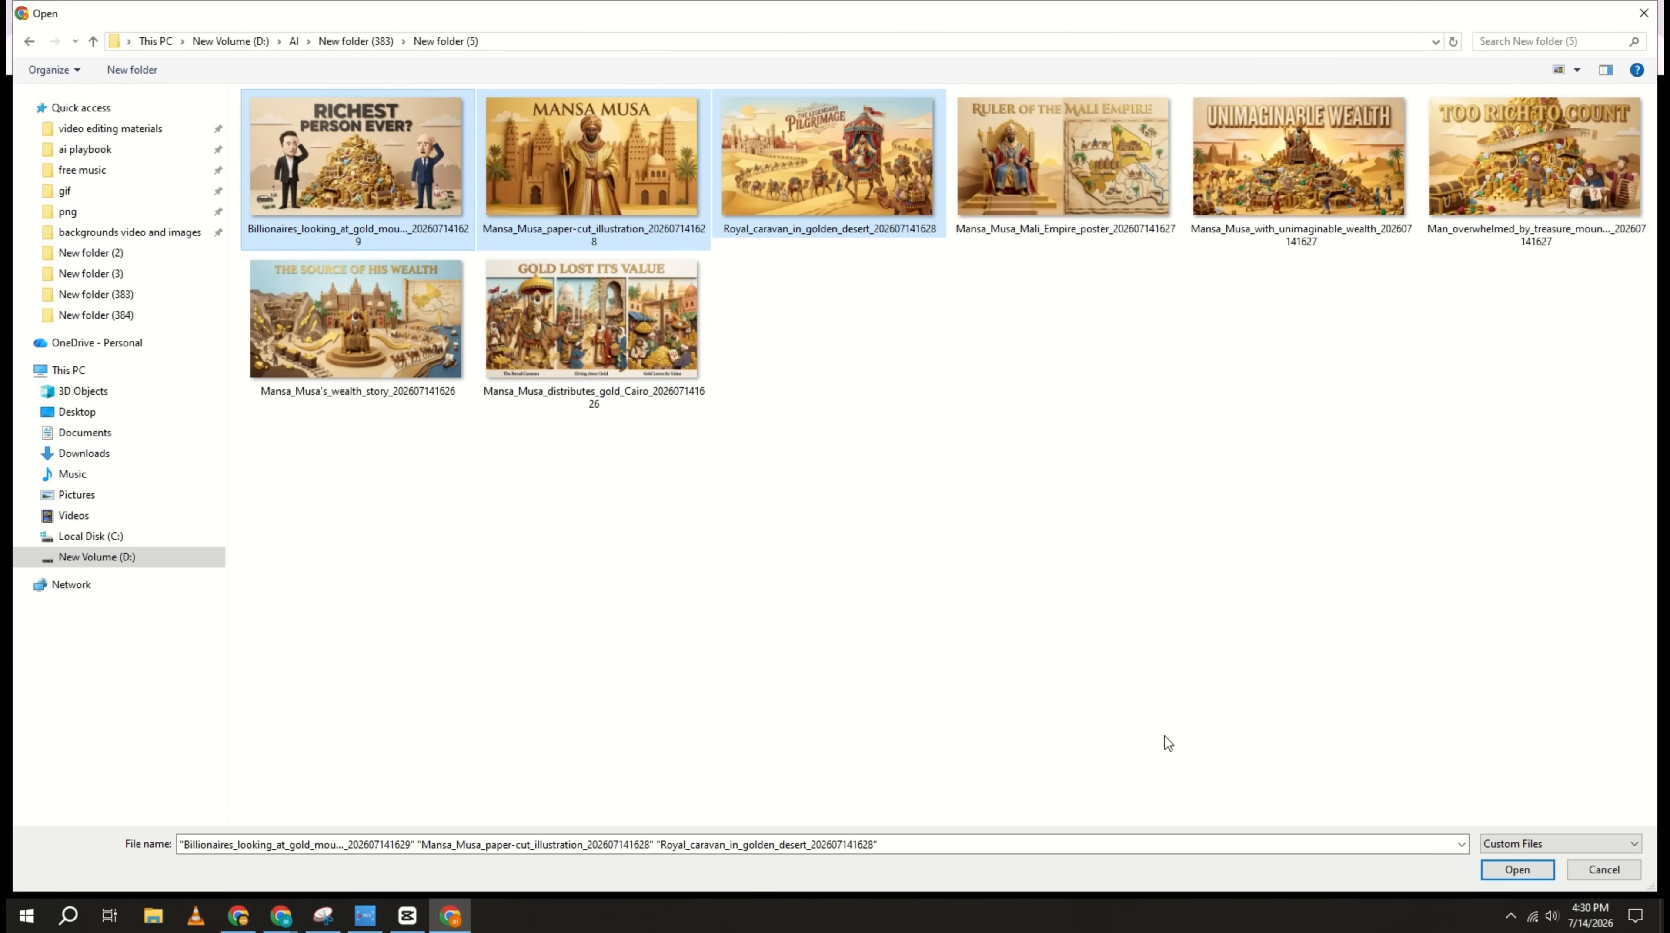
{"action": "key", "text": "Return"}
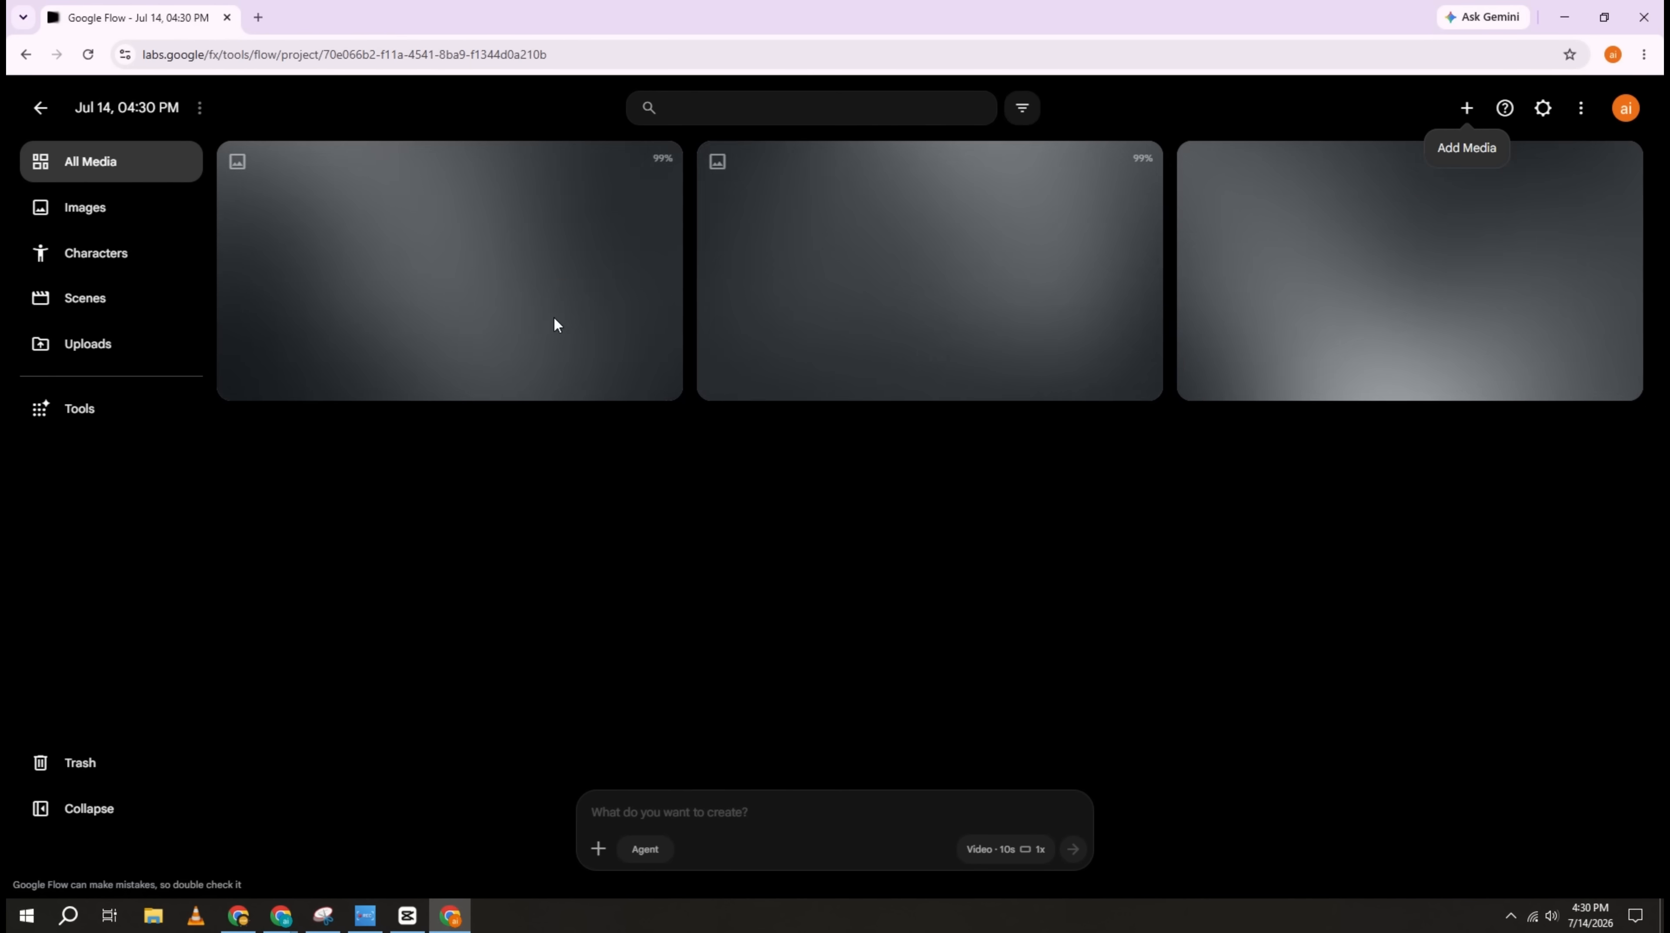
Step: Examine the VIDEO PROMPT section and its 10-second timeline in the Paper Stop-Motion Prompts chat in ChatGPT
{"action": "left_click", "coordinate": [281, 915]}
{"action": "left_click", "coordinate": [373, 850]}
{"action": "left_click", "coordinate": [385, 18]}
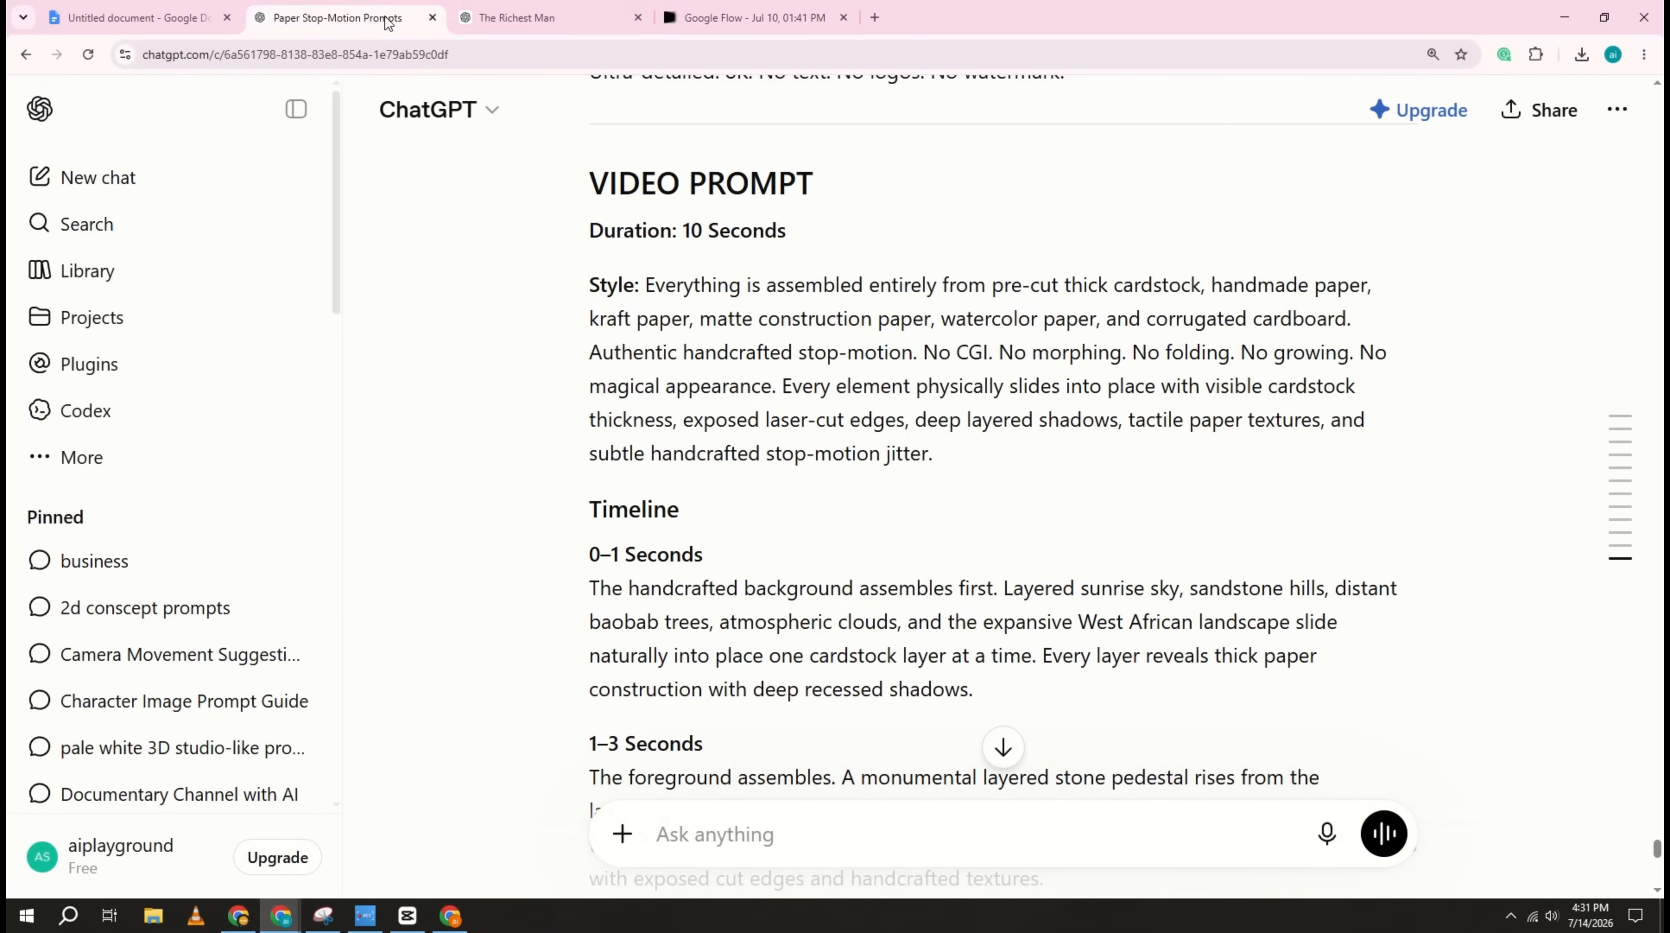
{"action": "scroll", "coordinate": [592, 285], "scroll_direction": "up", "scroll_amount": 6}
{"action": "scroll", "coordinate": [596, 247], "scroll_direction": "down", "scroll_amount": 1}
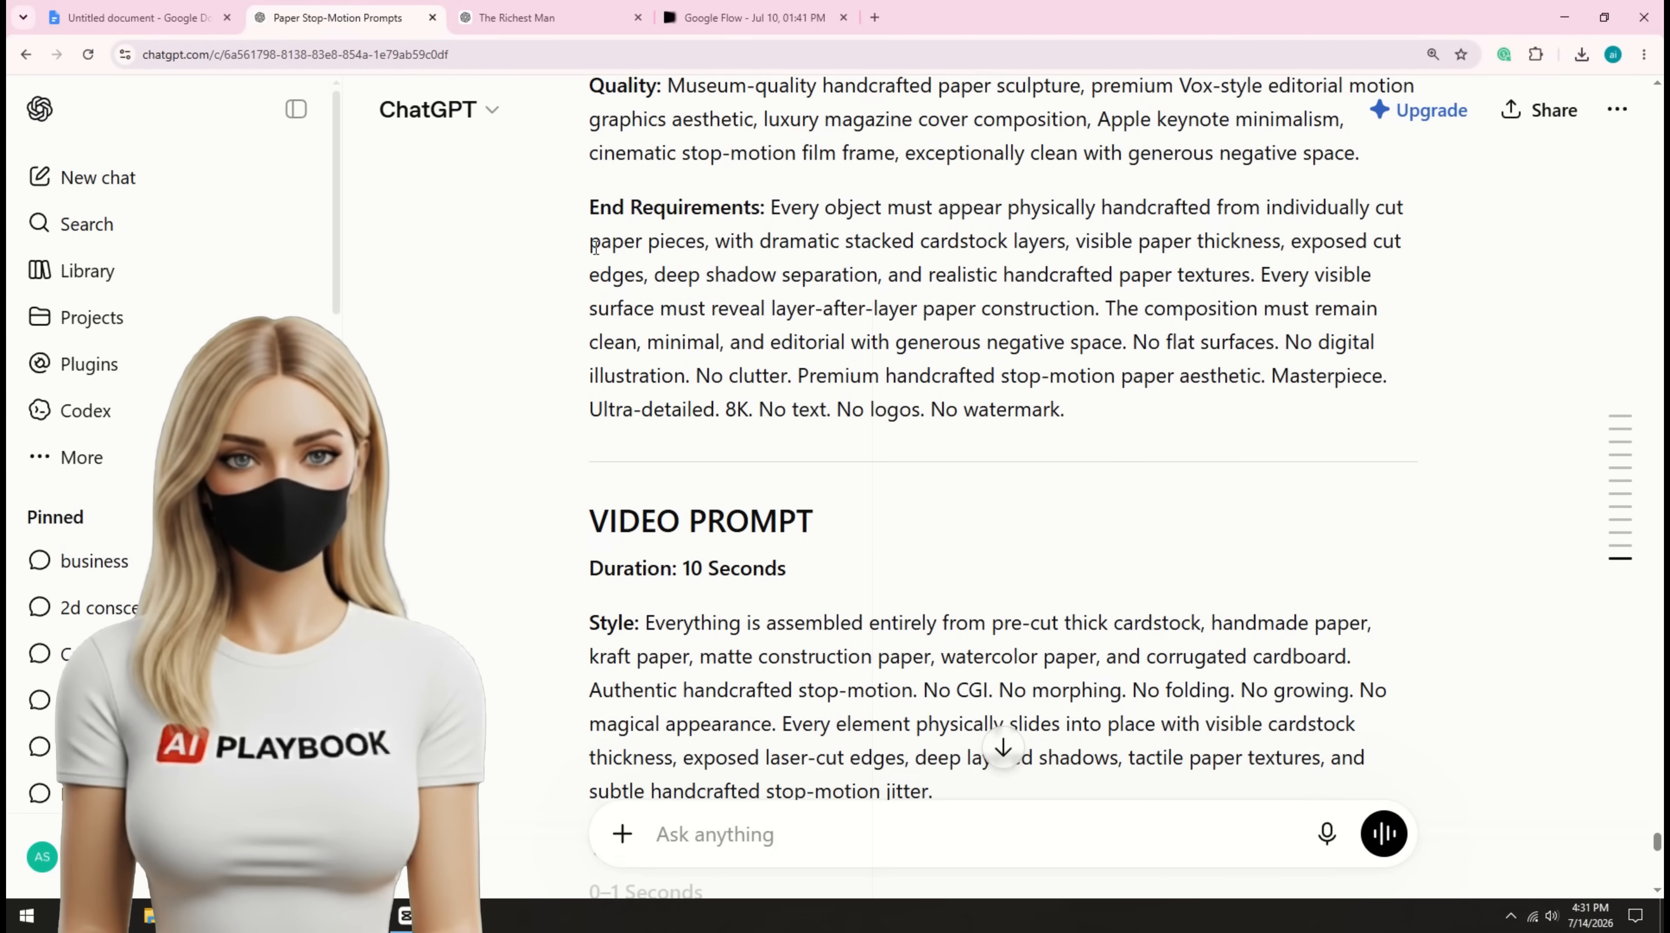
{"action": "scroll", "coordinate": [595, 247], "scroll_direction": "down", "scroll_amount": 2}
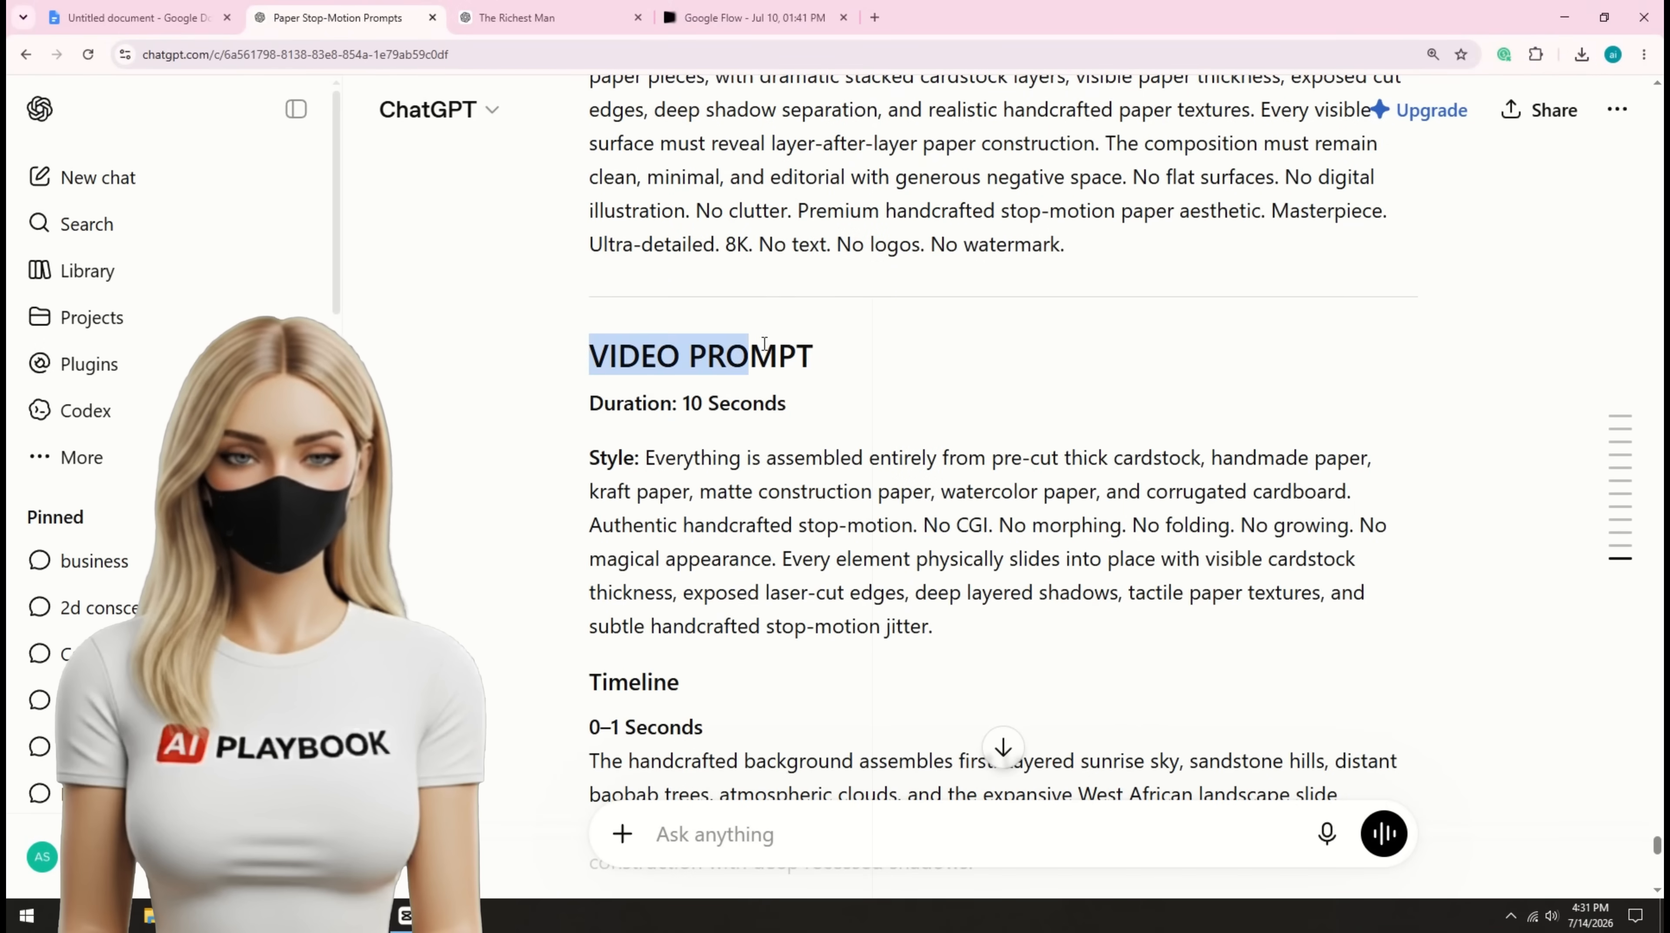
{"action": "left_click_drag", "start_coordinate": [764, 343], "coordinate": [868, 336]}
{"action": "scroll", "coordinate": [869, 335], "scroll_direction": "up", "scroll_amount": 8}
{"action": "scroll", "coordinate": [869, 326], "scroll_direction": "down", "scroll_amount": 6}
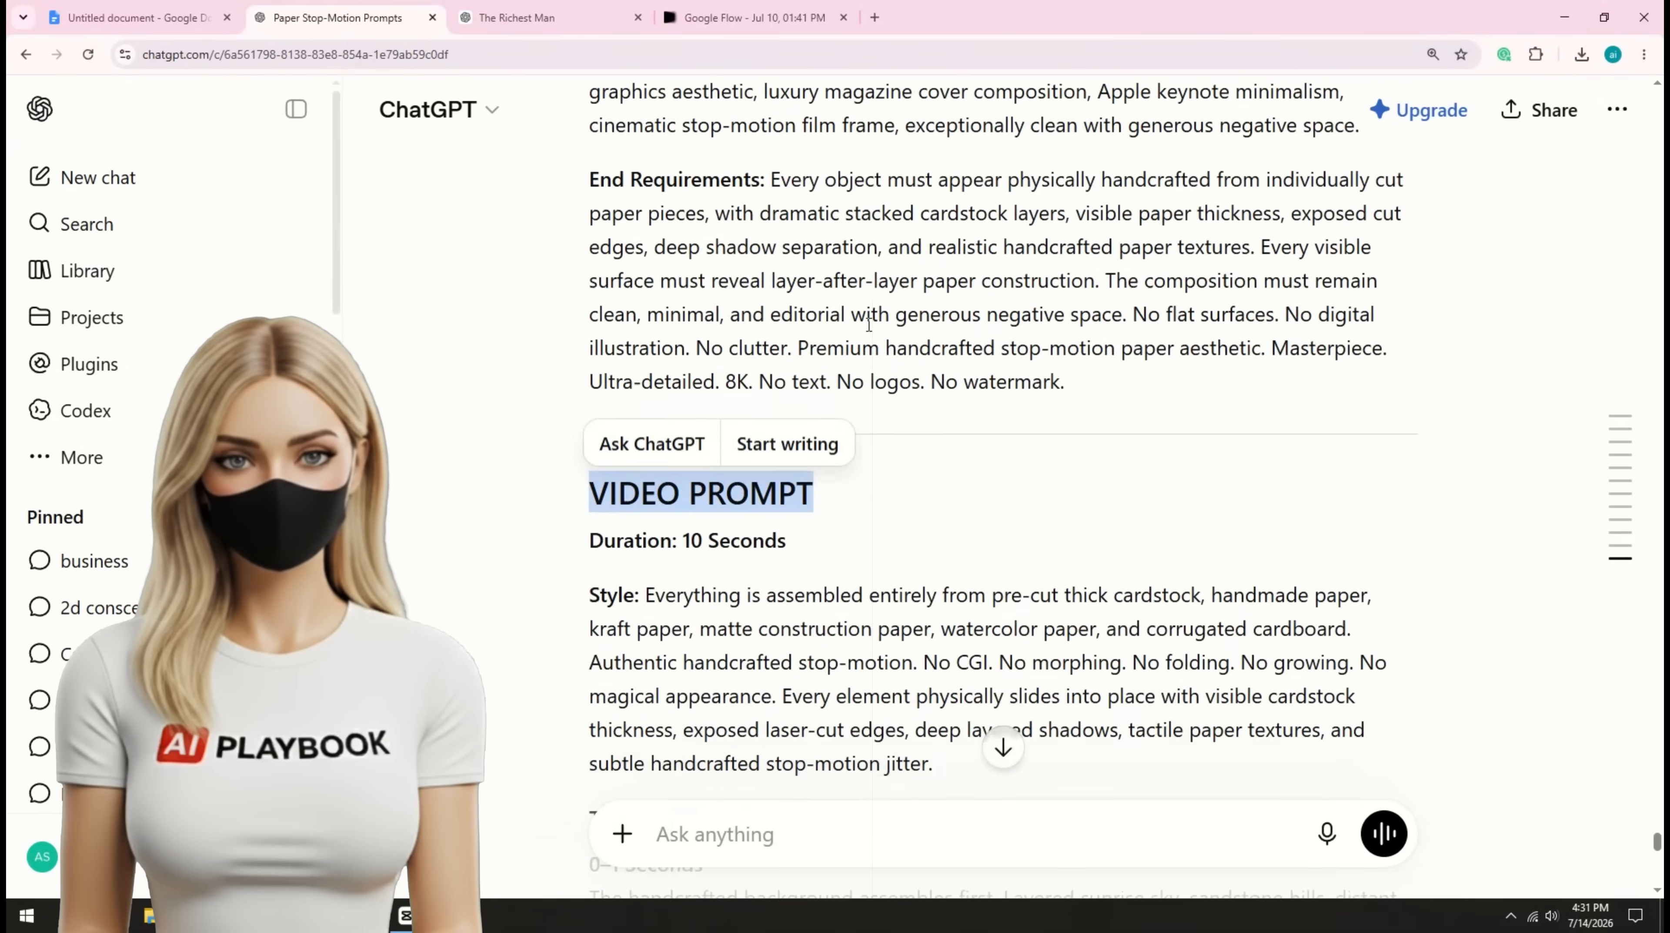
{"action": "scroll", "coordinate": [869, 324], "scroll_direction": "down", "scroll_amount": 4}
{"action": "left_click_drag", "start_coordinate": [618, 385], "coordinate": [822, 382]}
Step: Copy the full text under "Universal video prompt" in the Google Docs document, through its closing paragraph about the finished animation
{"action": "left_click", "coordinate": [215, 19]}
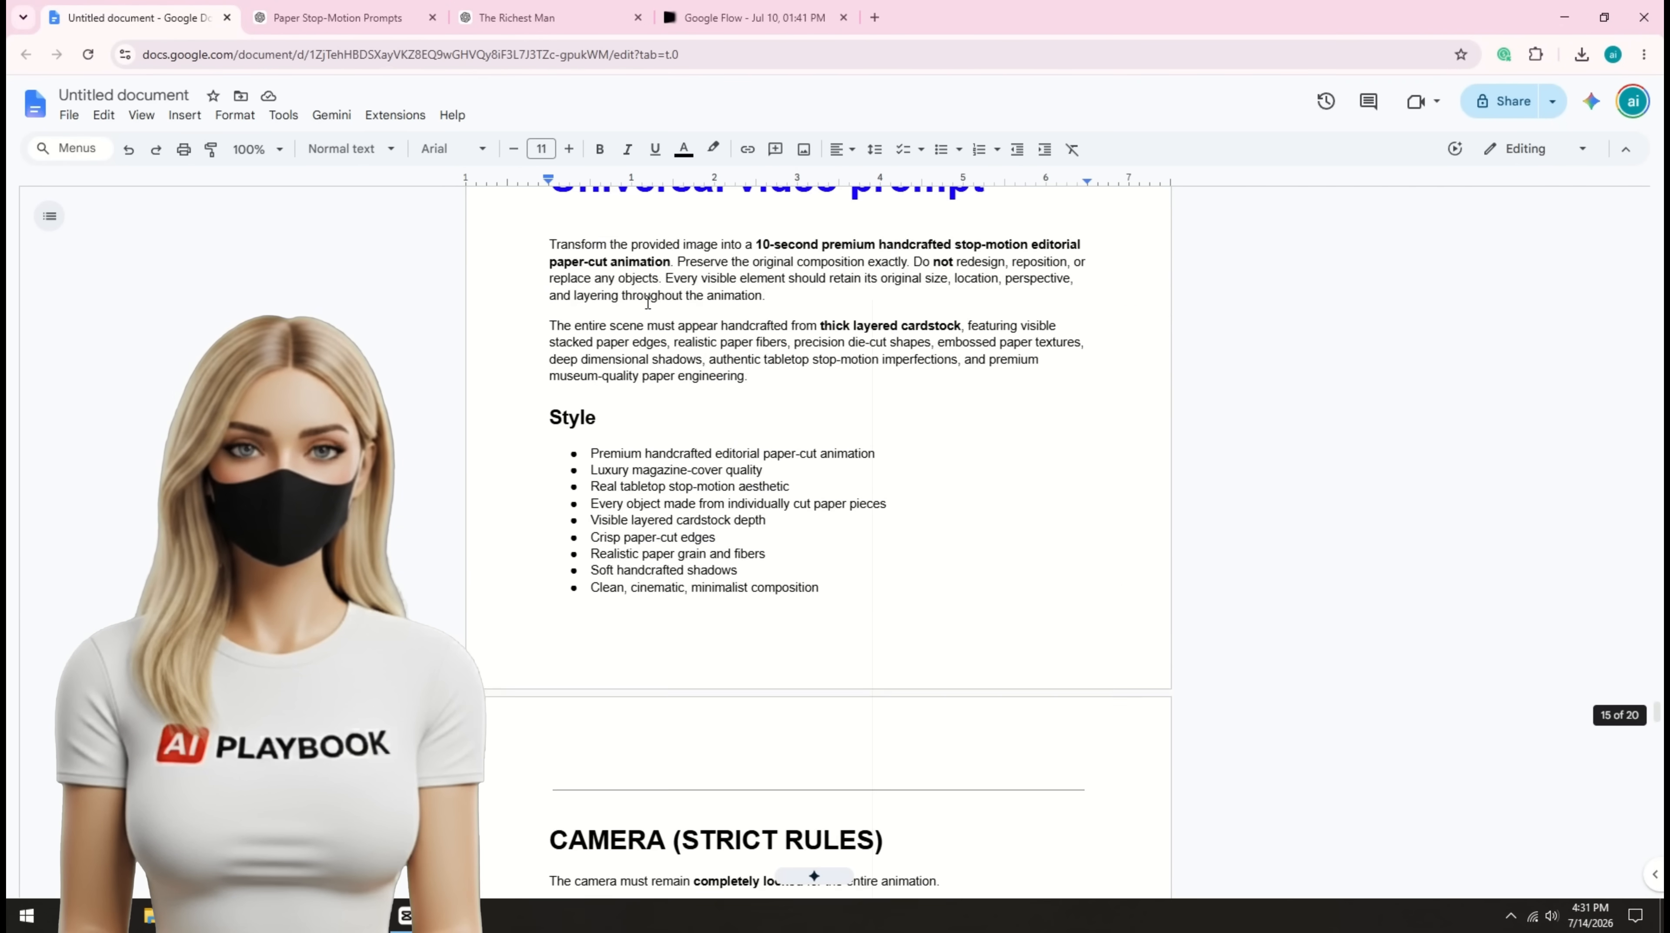
{"action": "scroll", "coordinate": [588, 356], "scroll_direction": "up", "scroll_amount": 4}
{"action": "scroll", "coordinate": [588, 355], "scroll_direction": "down", "scroll_amount": 1}
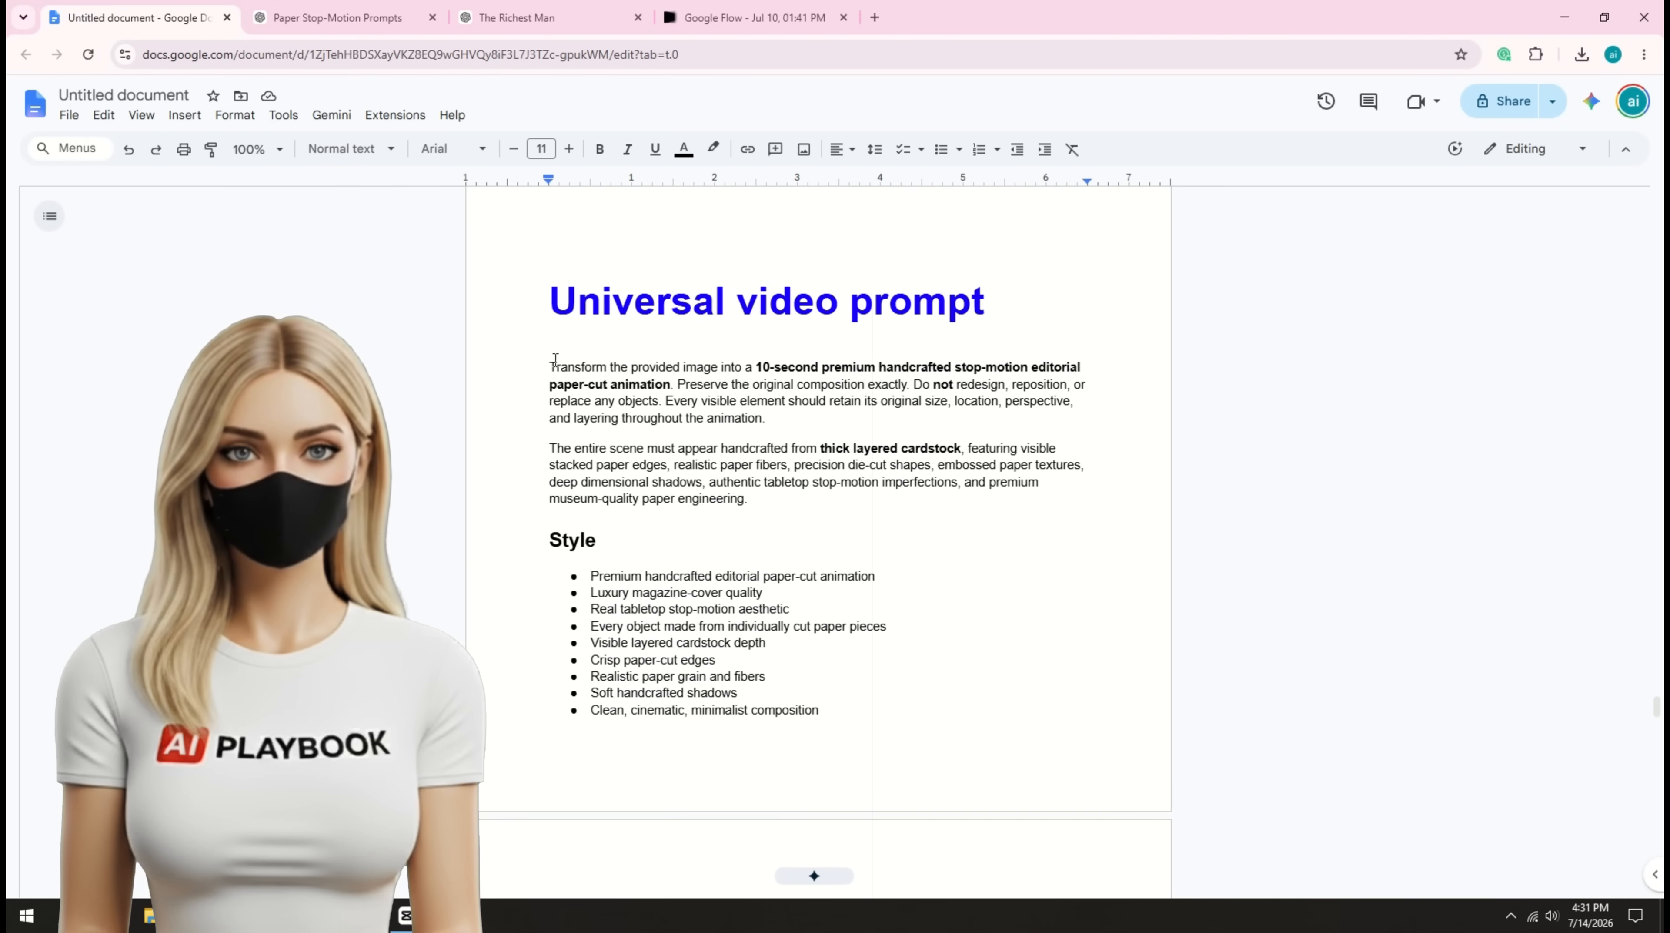
{"action": "left_click_drag", "start_coordinate": [551, 362], "coordinate": [955, 342]}
{"action": "scroll", "coordinate": [638, 444], "scroll_direction": "down", "scroll_amount": 20}
{"action": "scroll", "coordinate": [667, 536], "scroll_direction": "down", "scroll_amount": 20}
{"action": "right_click", "coordinate": [915, 324]}
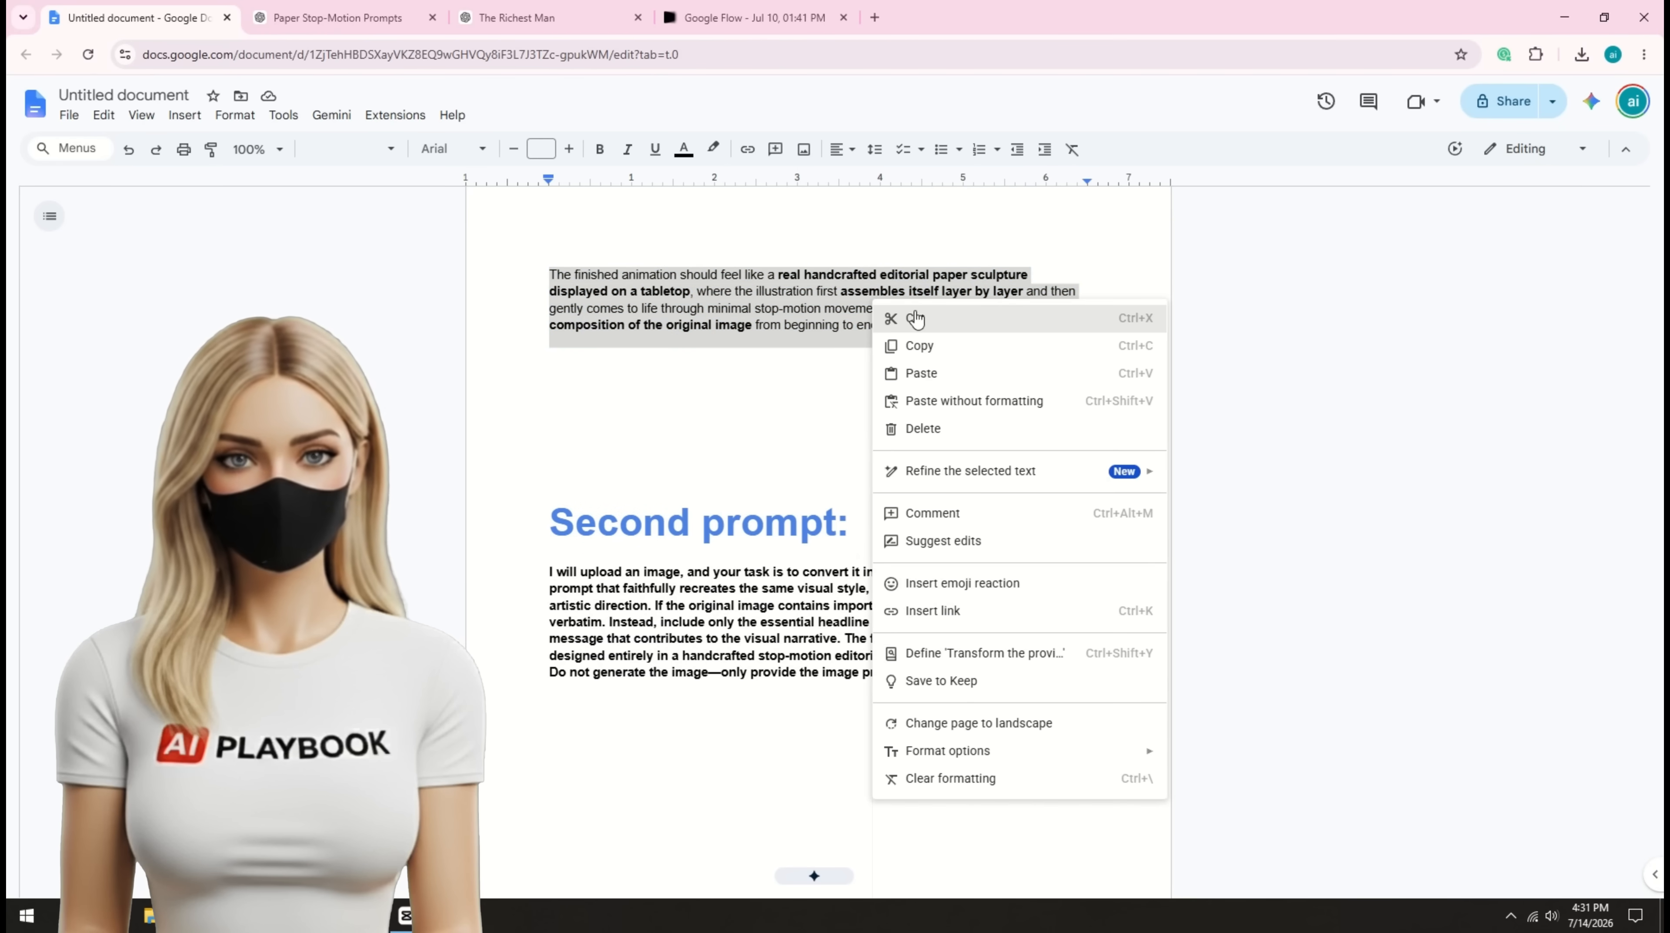
{"action": "left_click", "coordinate": [939, 343]}
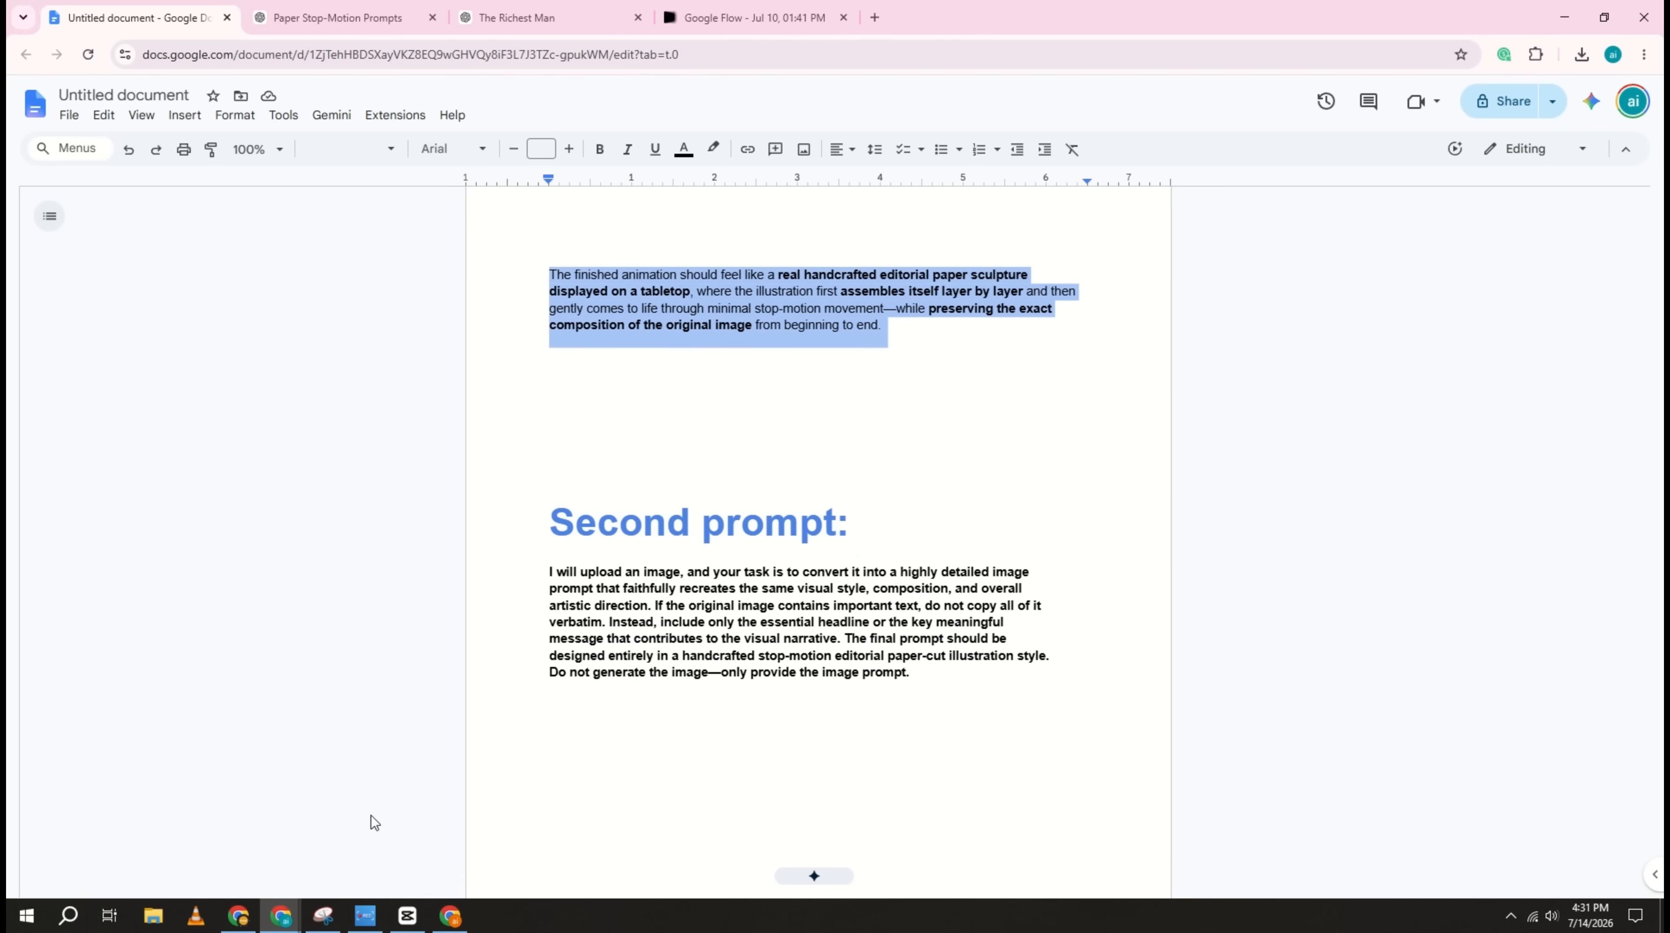
Step: In Flow, add "The Legendary Pilgrimage" image to the prompt, paste the universal video prompt as plain text and generate a 10s video
{"action": "left_click", "coordinate": [450, 914]}
{"action": "left_click", "coordinate": [659, 166]}
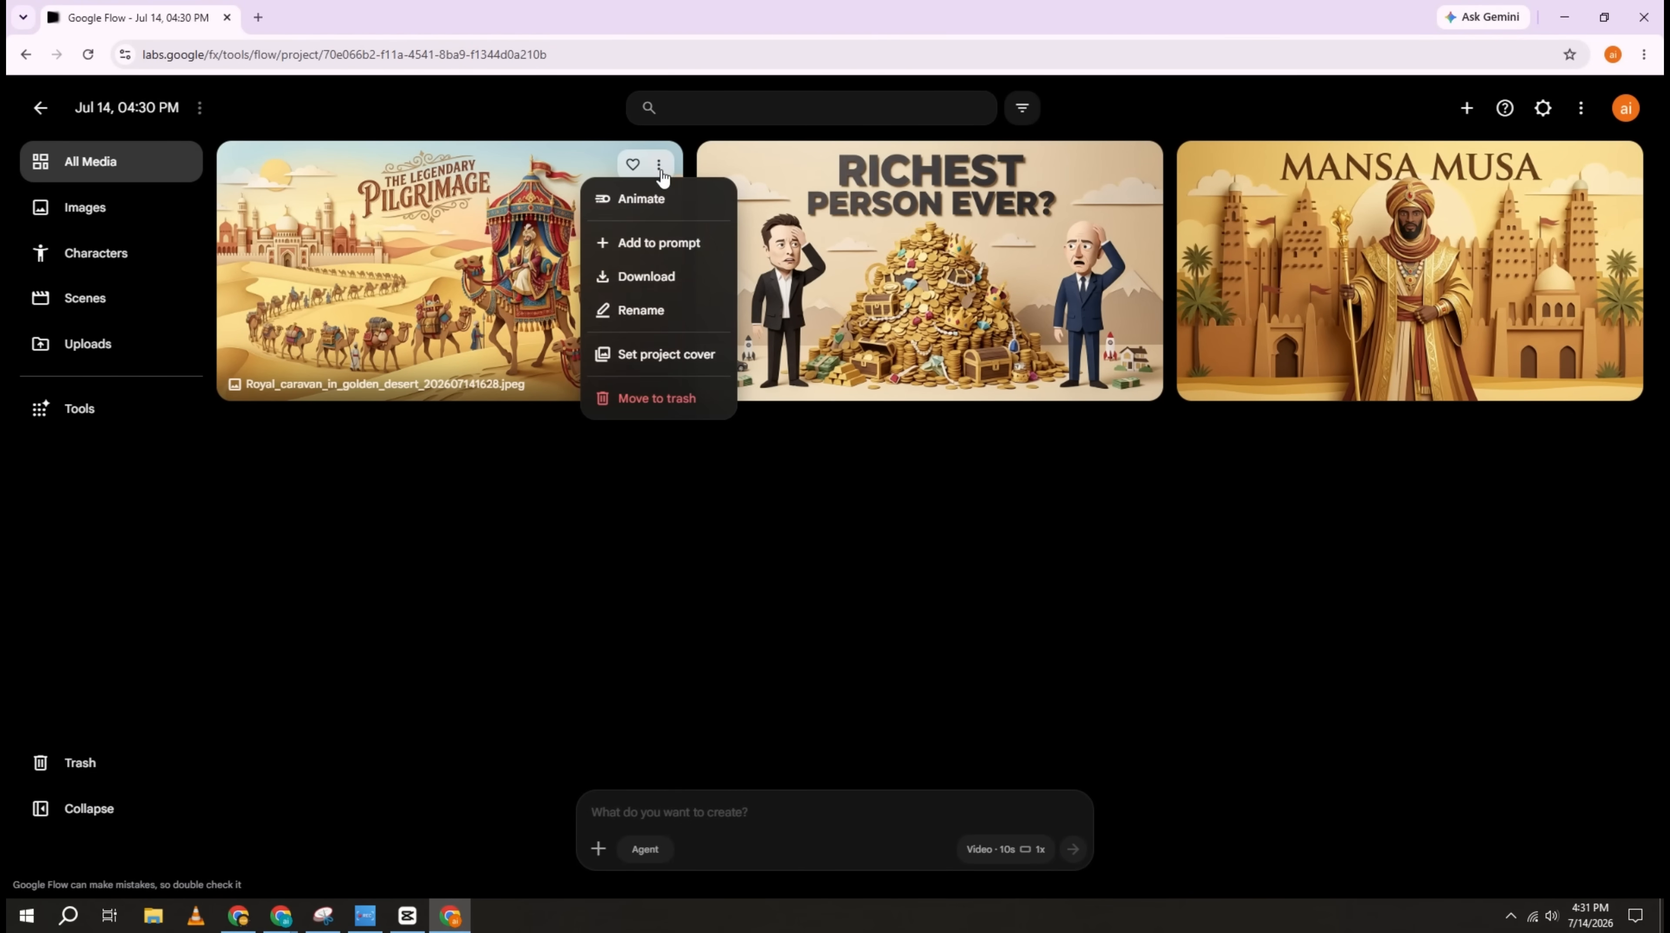
{"action": "left_click", "coordinate": [665, 250]}
{"action": "right_click", "coordinate": [665, 811]}
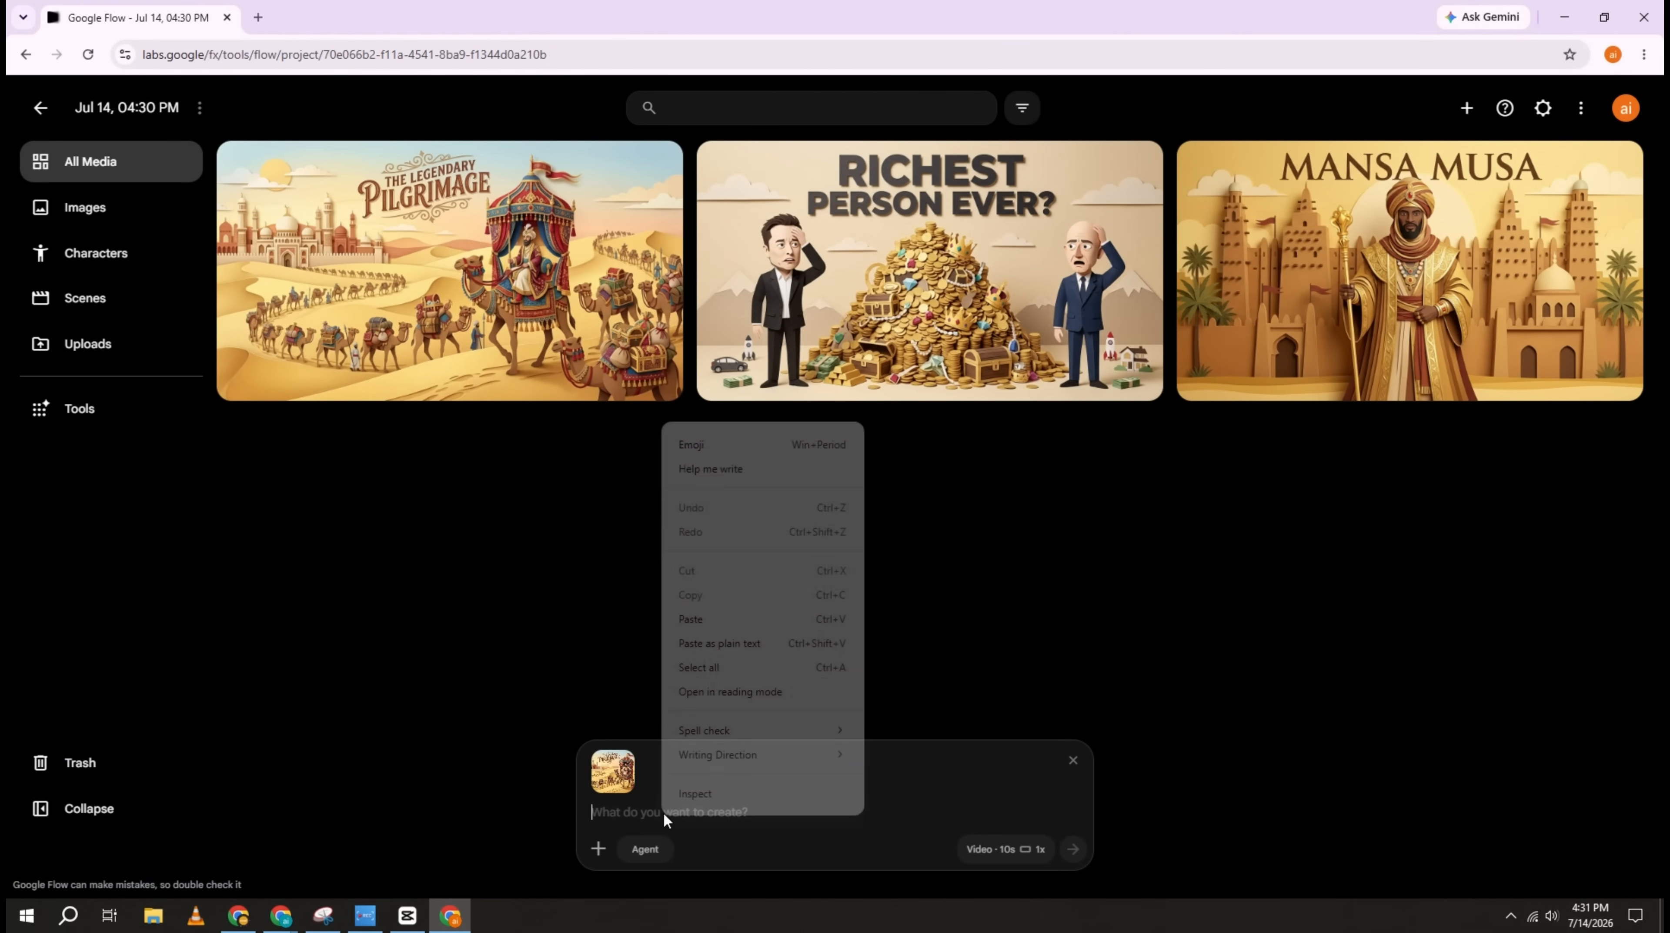
{"action": "left_click", "coordinate": [710, 643]}
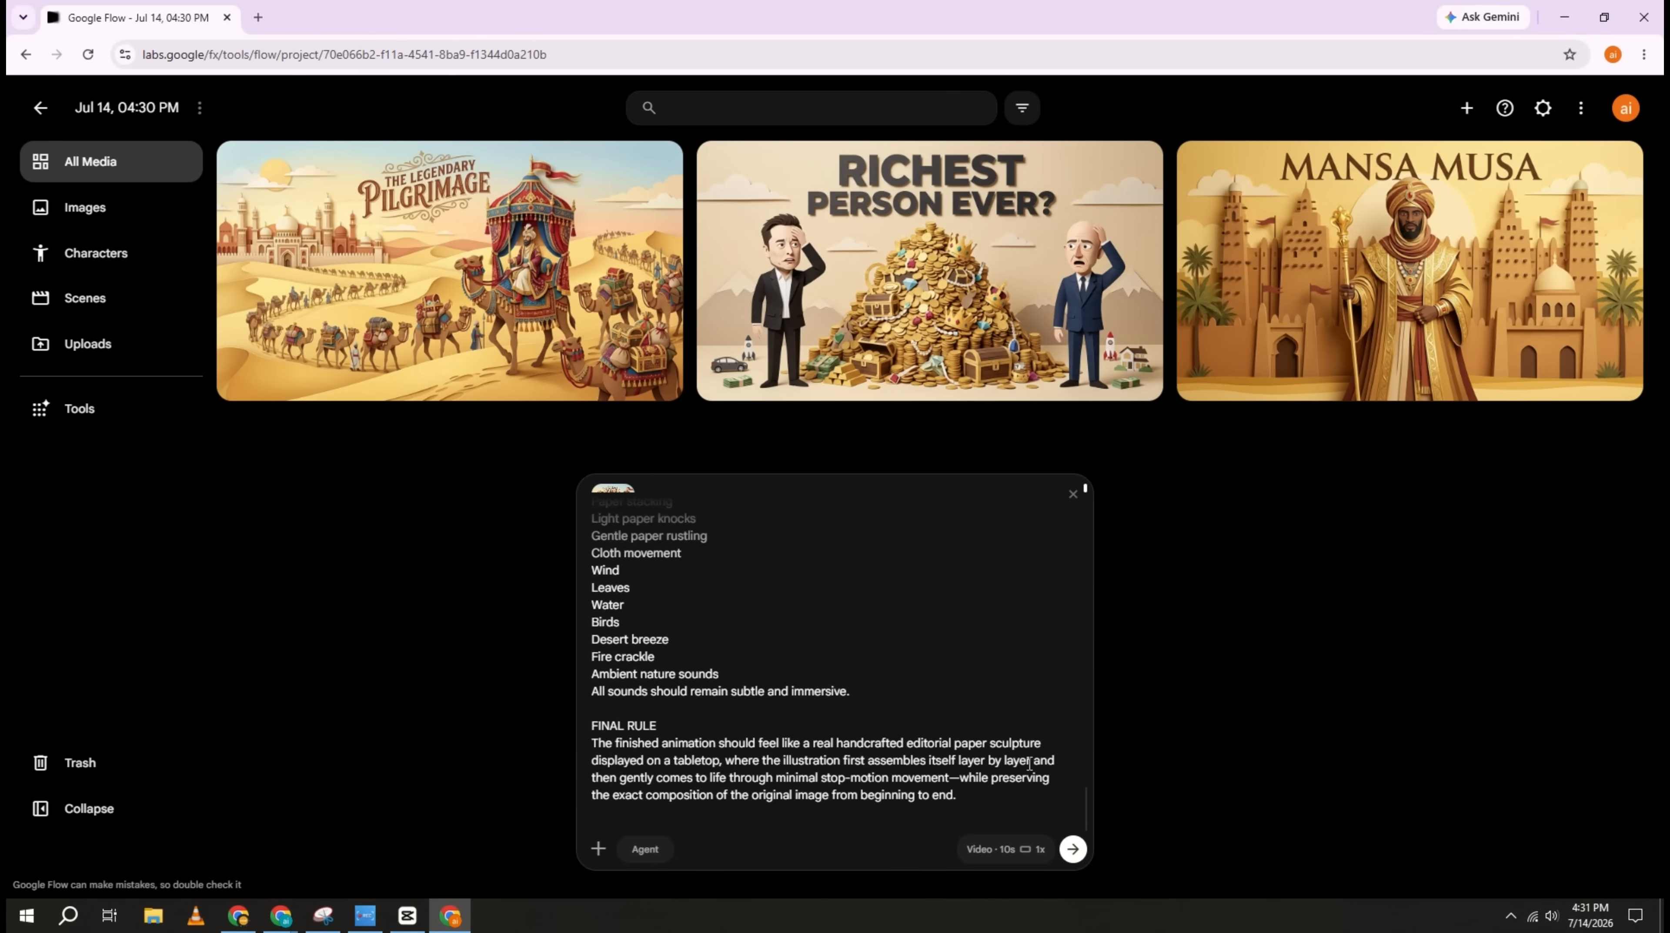
{"action": "left_click", "coordinate": [1072, 848]}
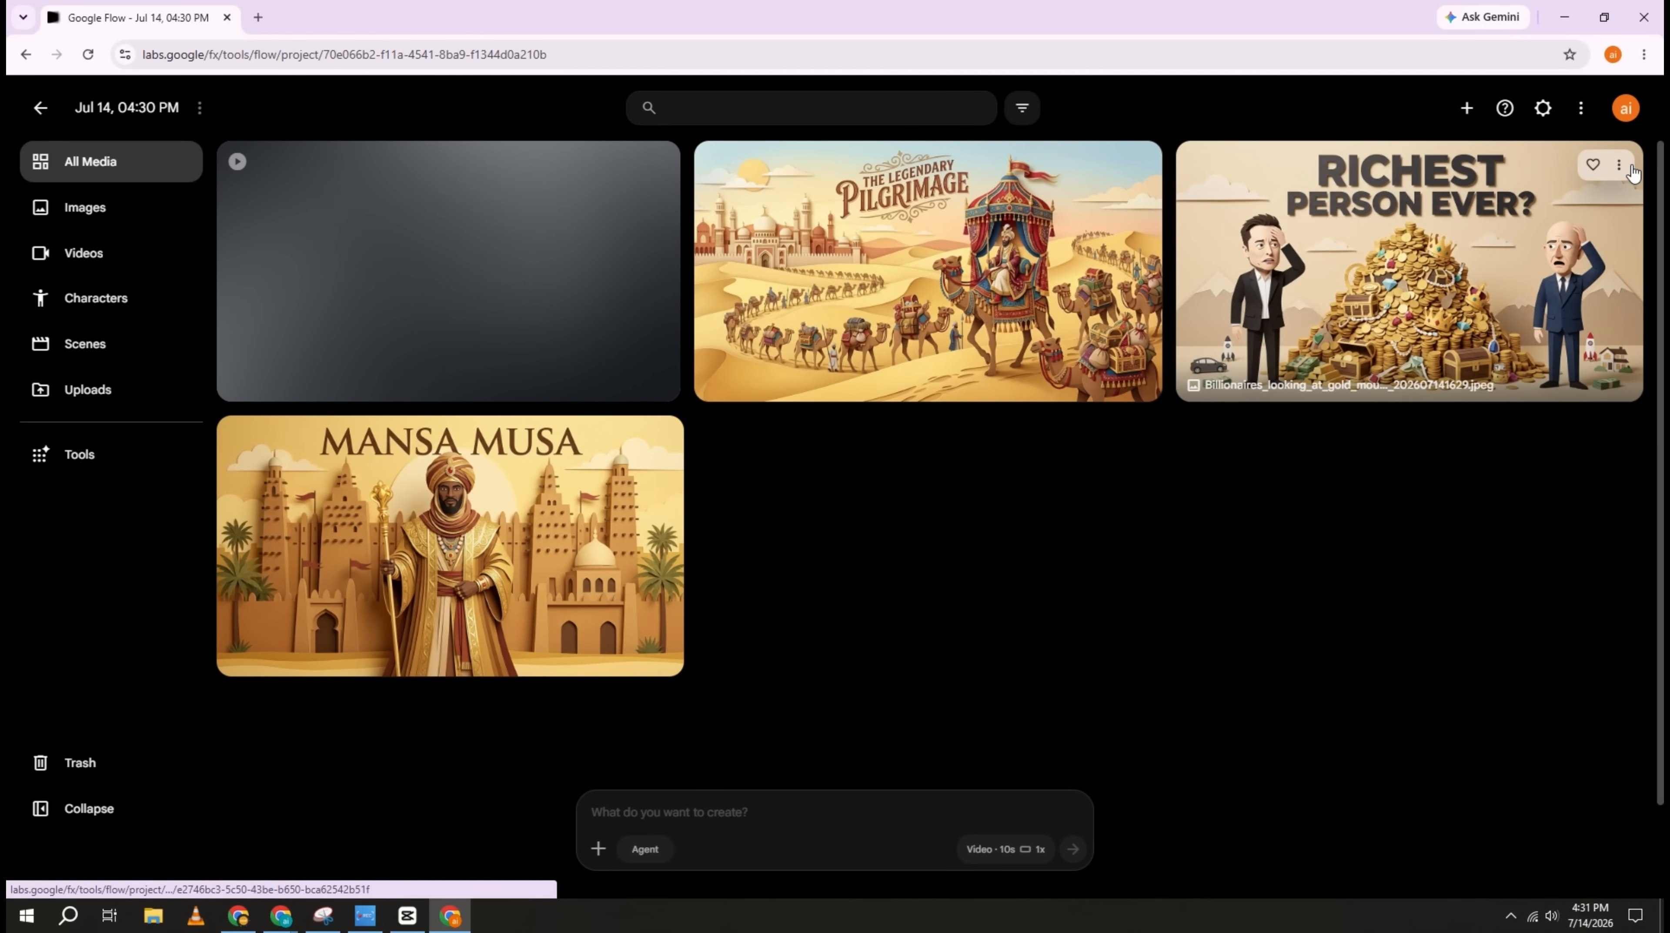
Step: Generate a 10s video from the "Richest Person Ever?" image with the same prompt, and open the options of the "Mansa Musa" image
{"action": "left_click", "coordinate": [1630, 168]}
{"action": "left_click", "coordinate": [1581, 249]}
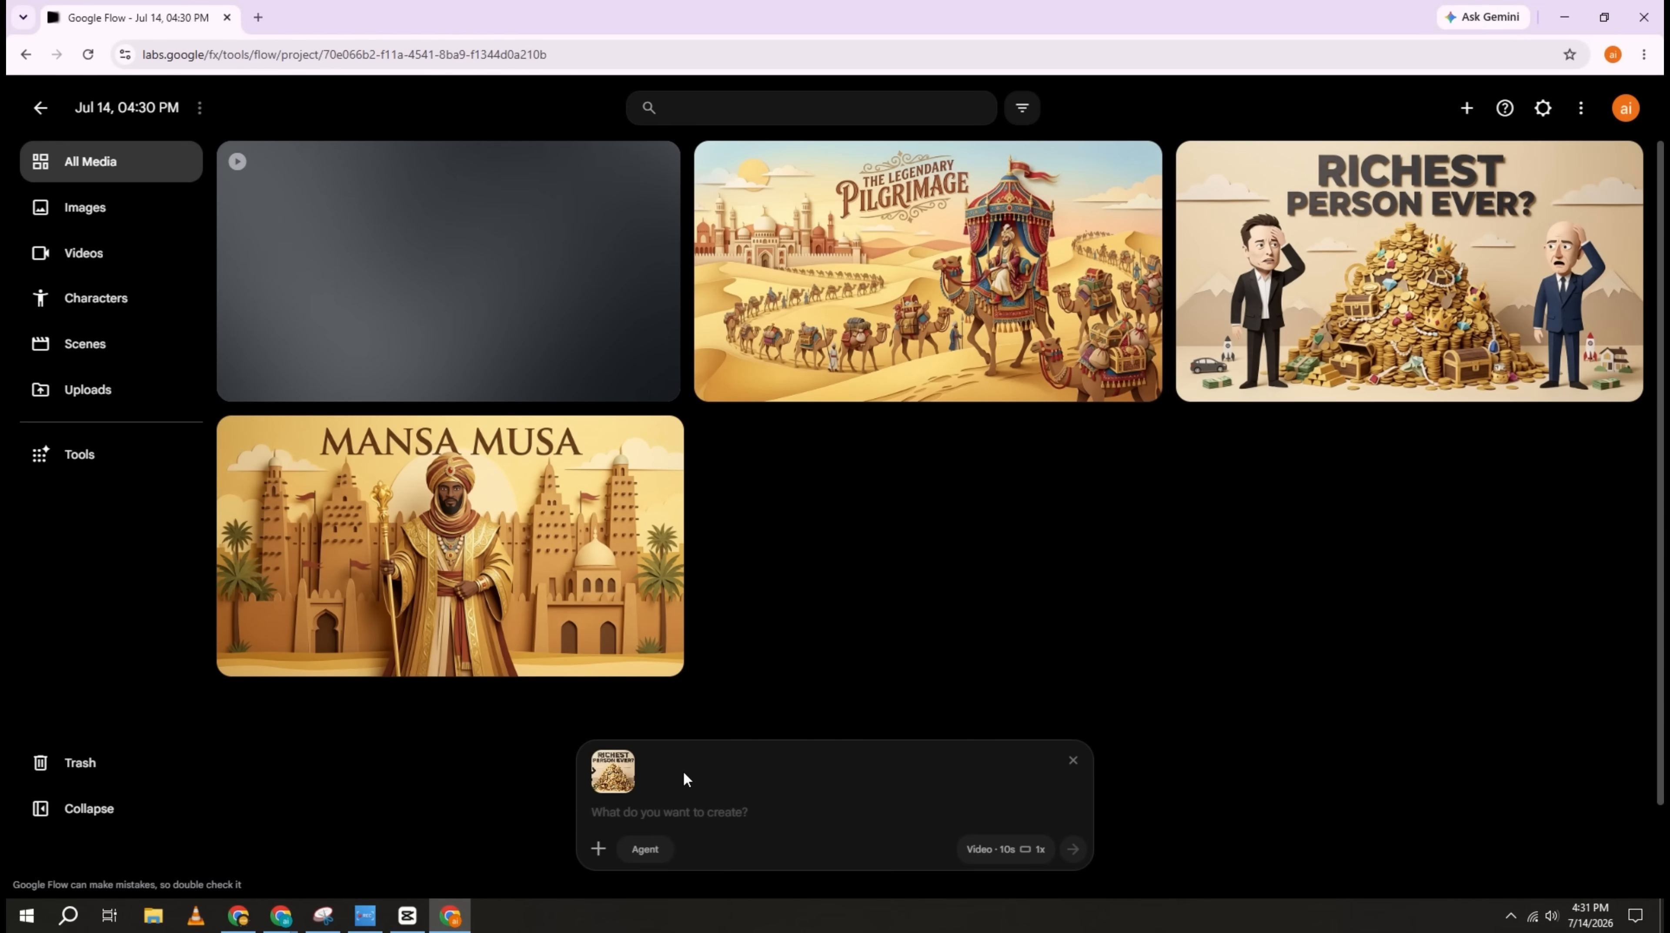
{"action": "key", "text": "ctrl+v"}
{"action": "left_click", "coordinate": [1073, 848]}
{"action": "left_click", "coordinate": [1144, 439]}
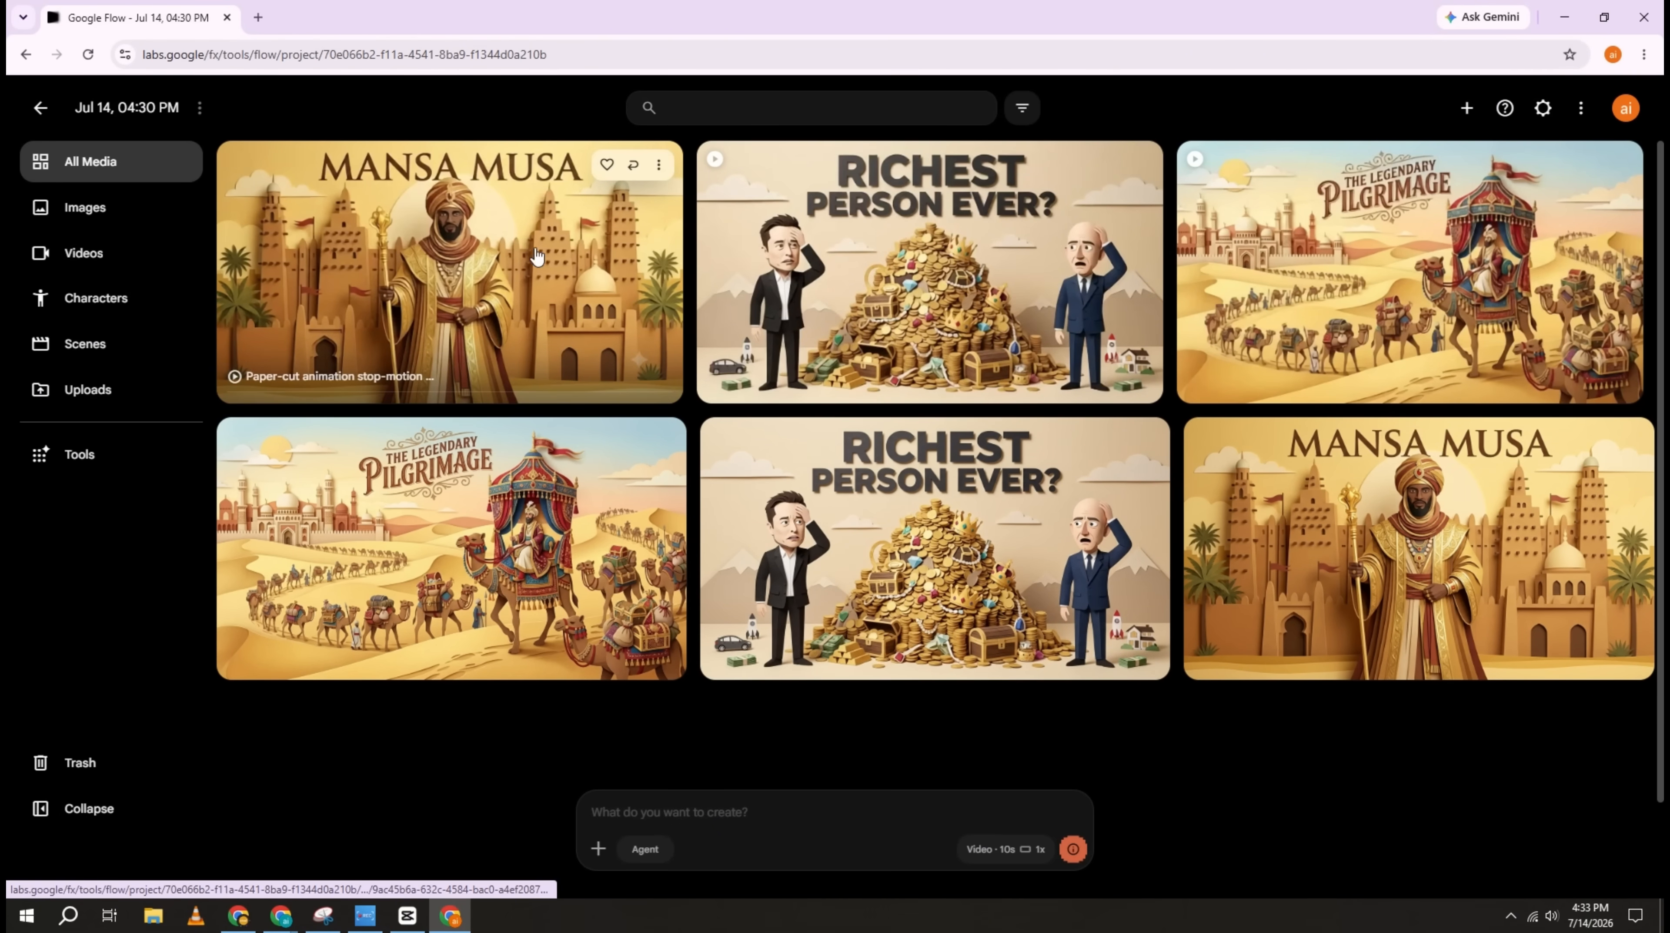
Step: Watch the generated "Mansa Musa" animation, return to the project and open the "Richest Person Ever?" video
{"action": "left_click", "coordinate": [483, 247]}
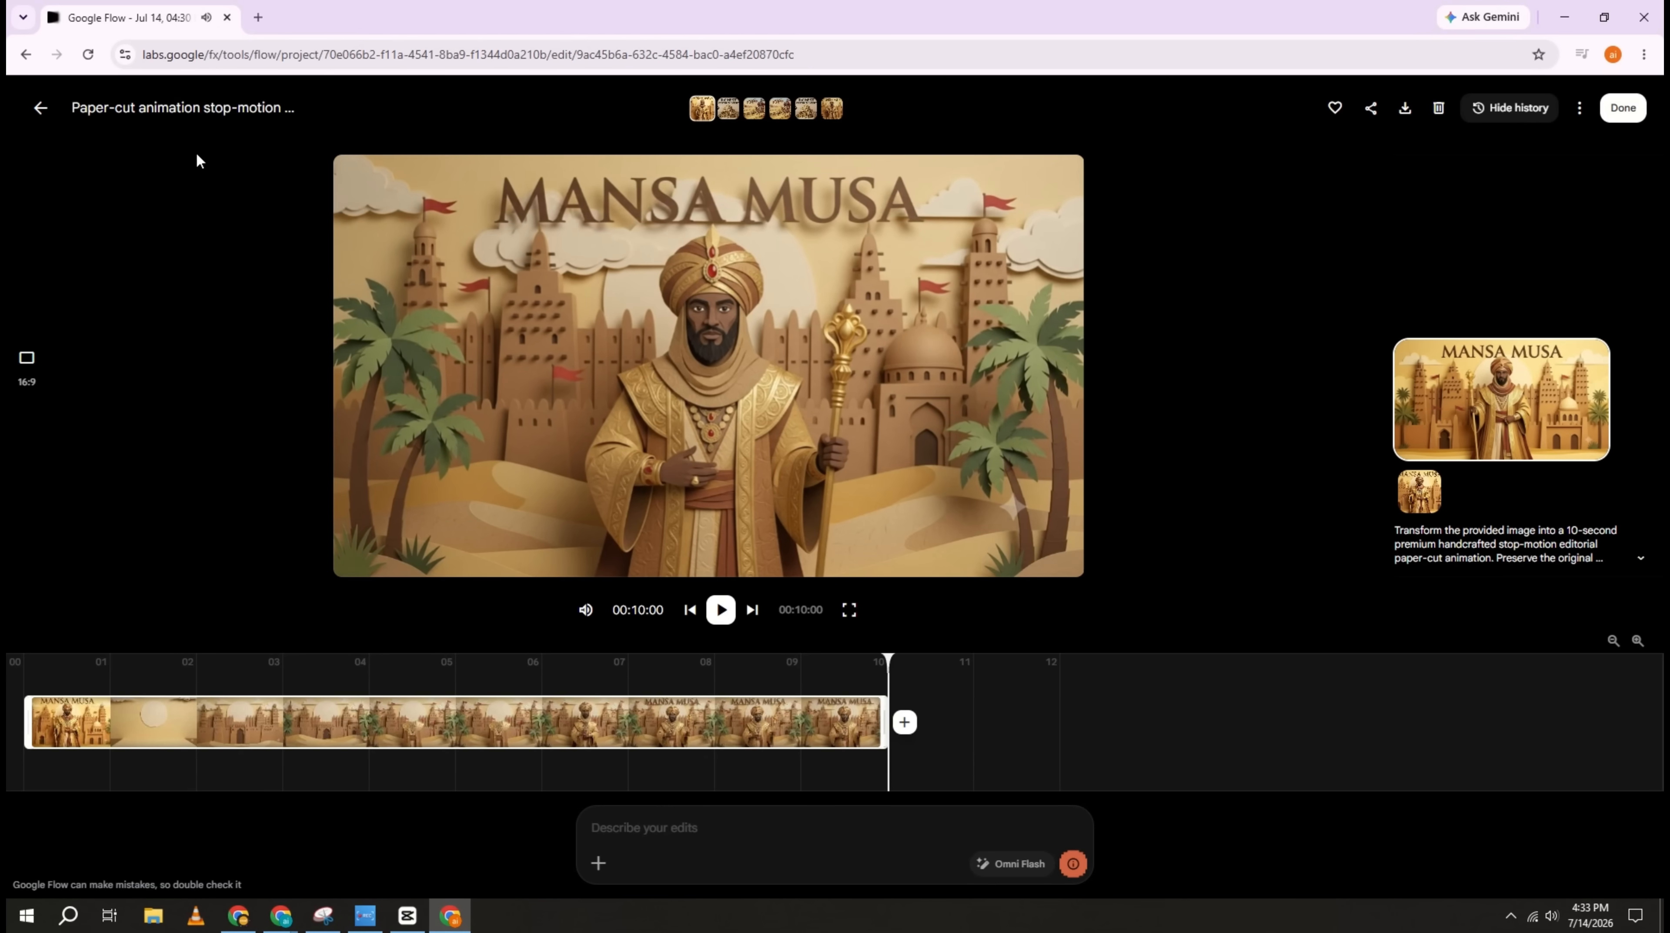
{"action": "left_click", "coordinate": [42, 117]}
{"action": "left_click", "coordinate": [921, 261]}
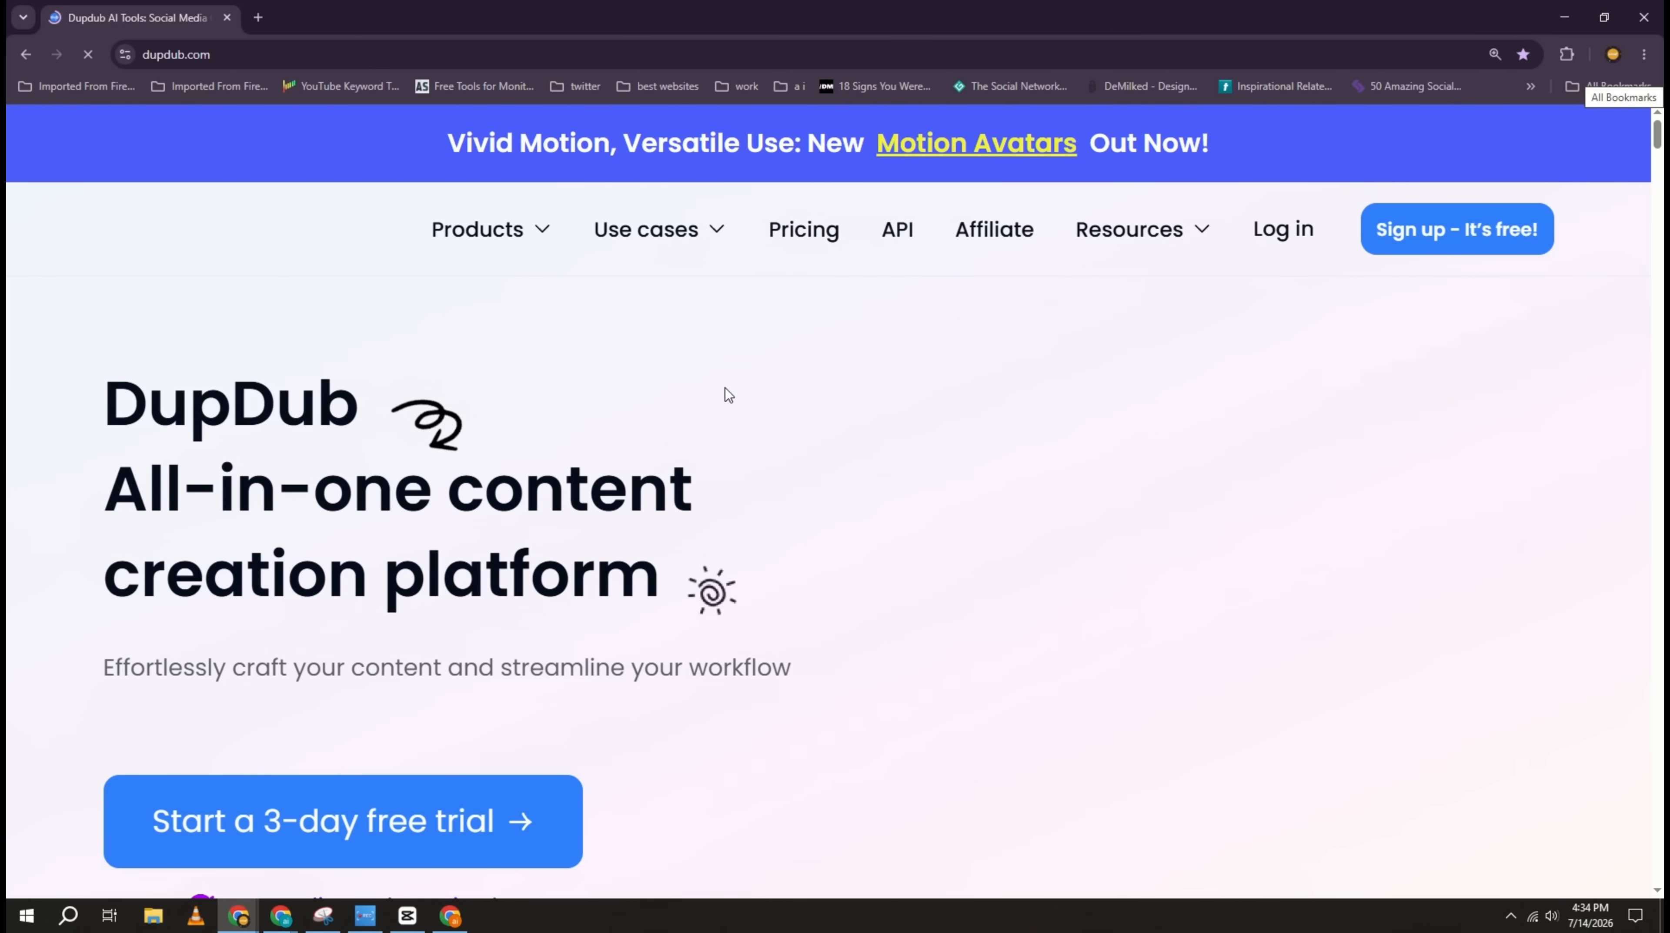
Step: On the DupDub site, go to the Text to speech product and open its voiceover editor
{"action": "mouse_move", "coordinate": [498, 239]}
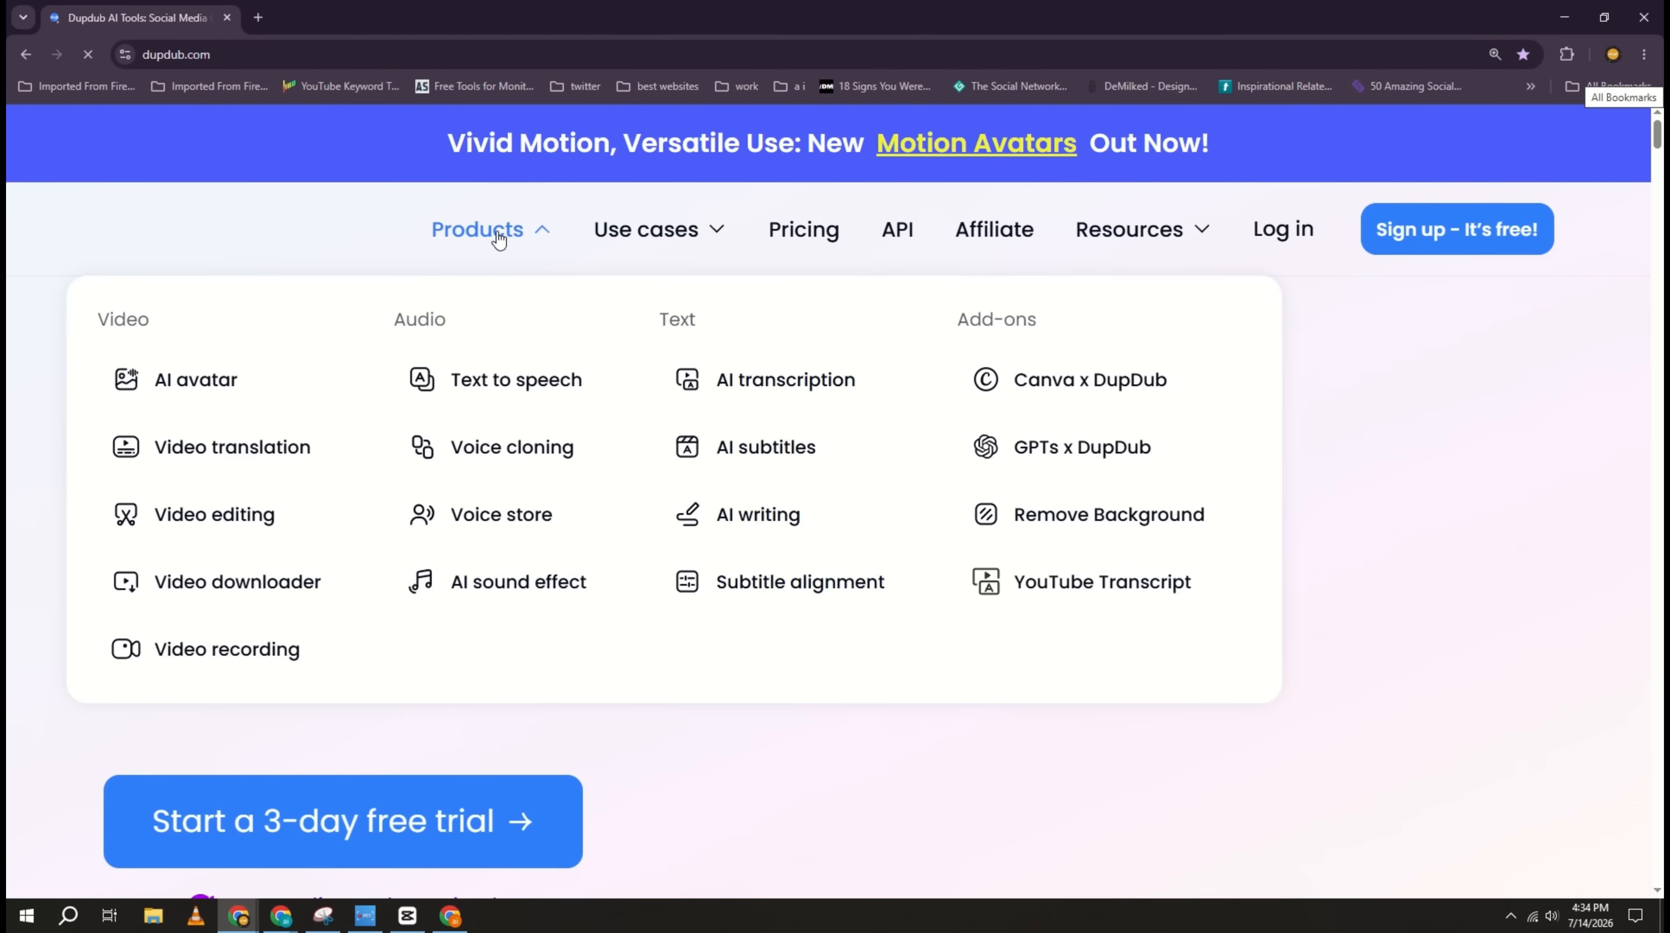
{"action": "left_click", "coordinate": [501, 382]}
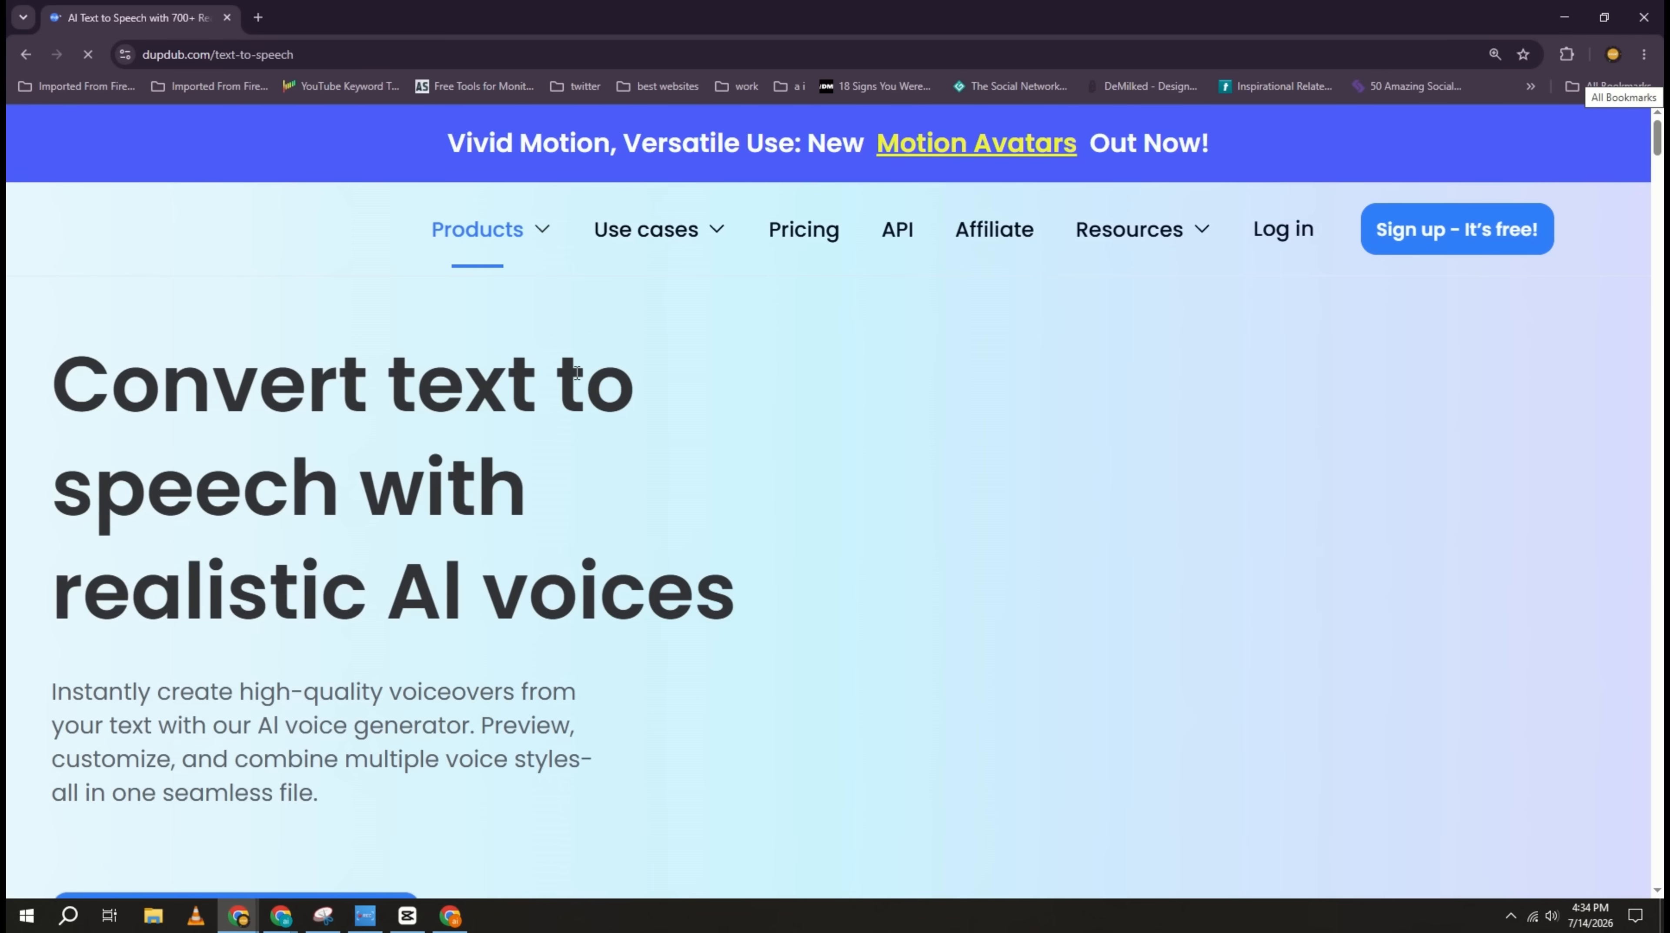
{"action": "scroll", "coordinate": [268, 523], "scroll_direction": "down", "scroll_amount": 5}
{"action": "left_click", "coordinate": [270, 512]}
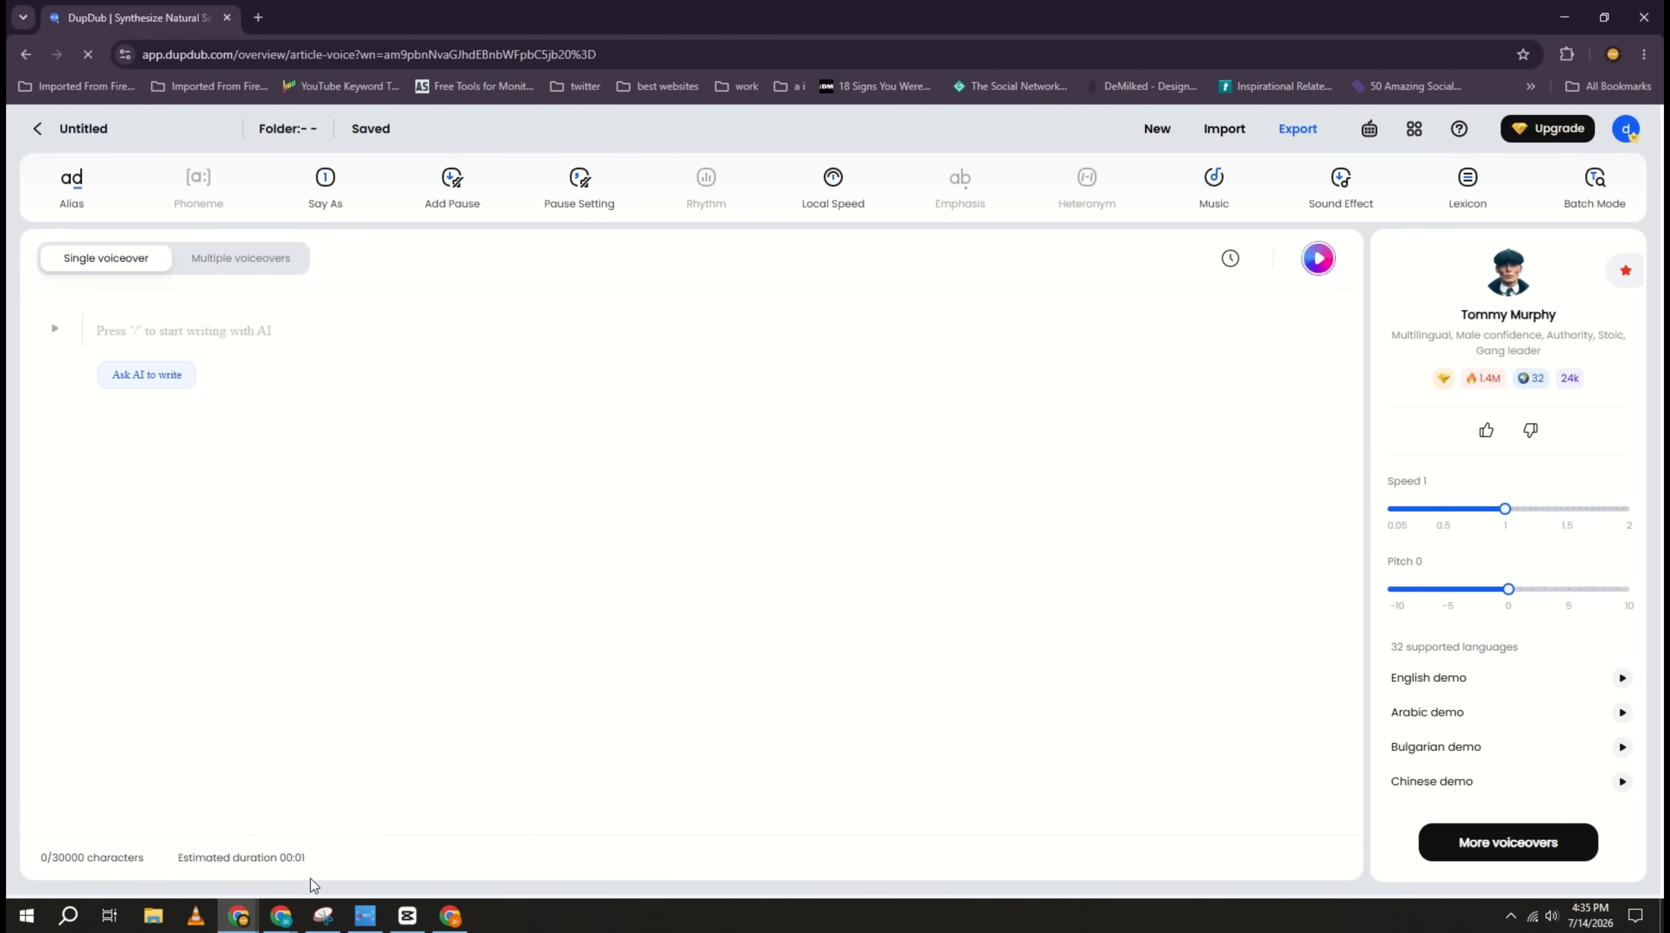
Step: Copy the Hook, Body and Ending text of the 1-Minute Documentary Script from the "The Richest Man" chat in ChatGPT
{"action": "left_click", "coordinate": [281, 915]}
{"action": "left_click_drag", "start_coordinate": [591, 129], "coordinate": [1244, 630]}
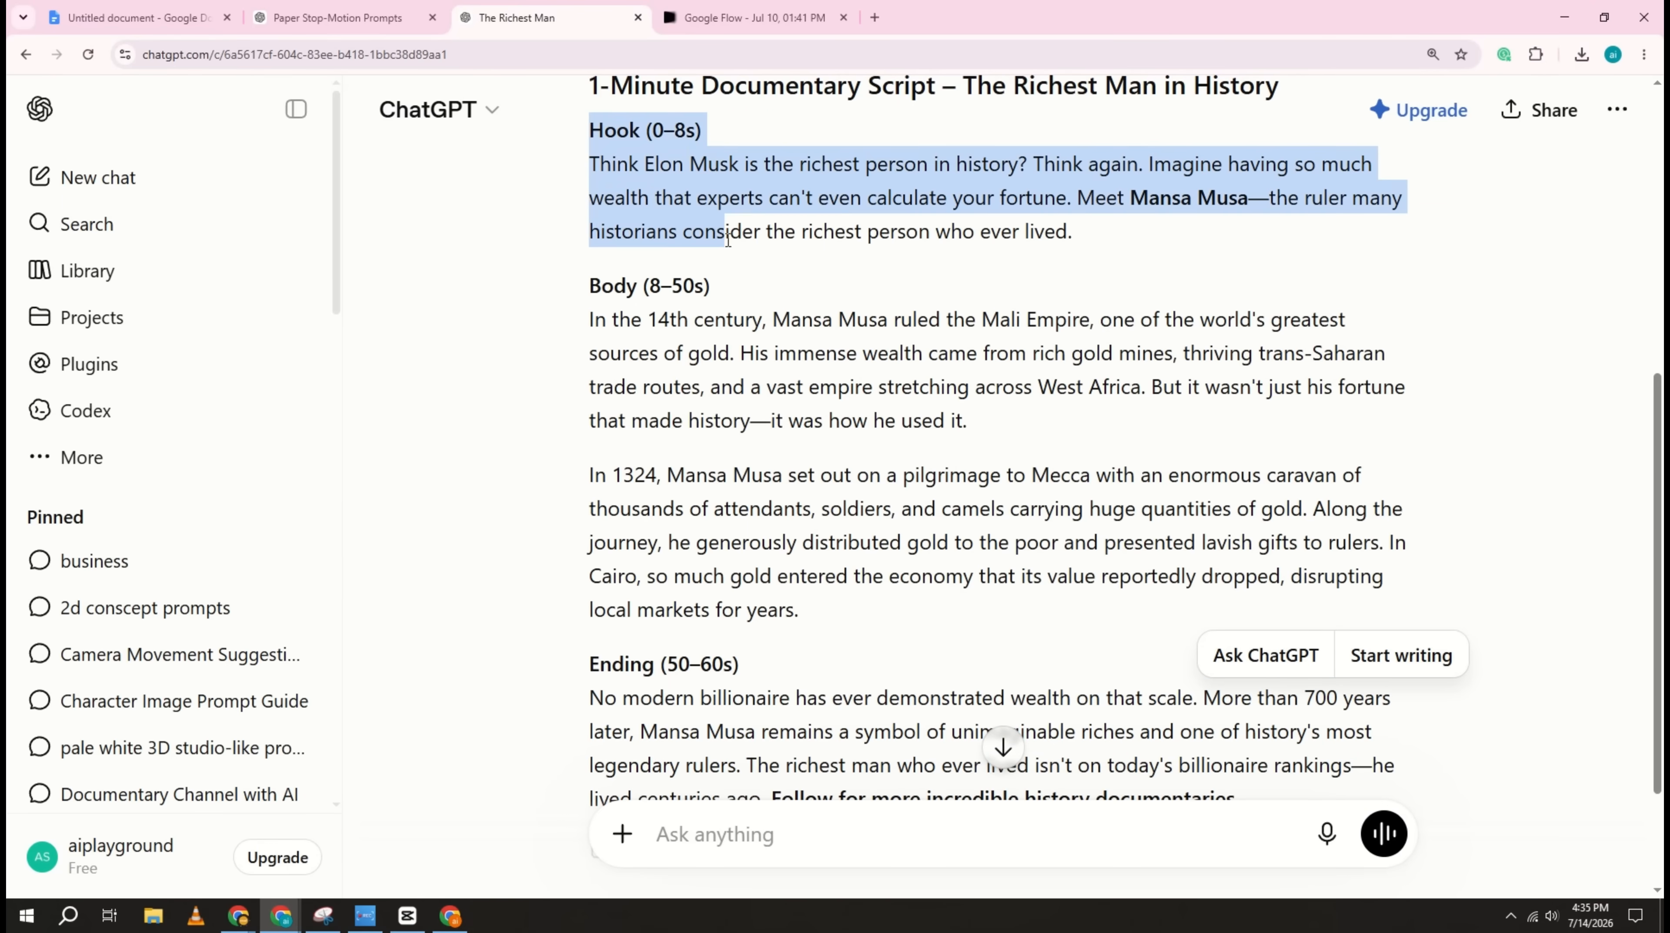
{"action": "scroll", "coordinate": [979, 555], "scroll_direction": "down", "scroll_amount": 3}
{"action": "scroll", "coordinate": [980, 458], "scroll_direction": "up", "scroll_amount": 2}
{"action": "right_click", "coordinate": [908, 215]}
{"action": "left_click", "coordinate": [940, 232]}
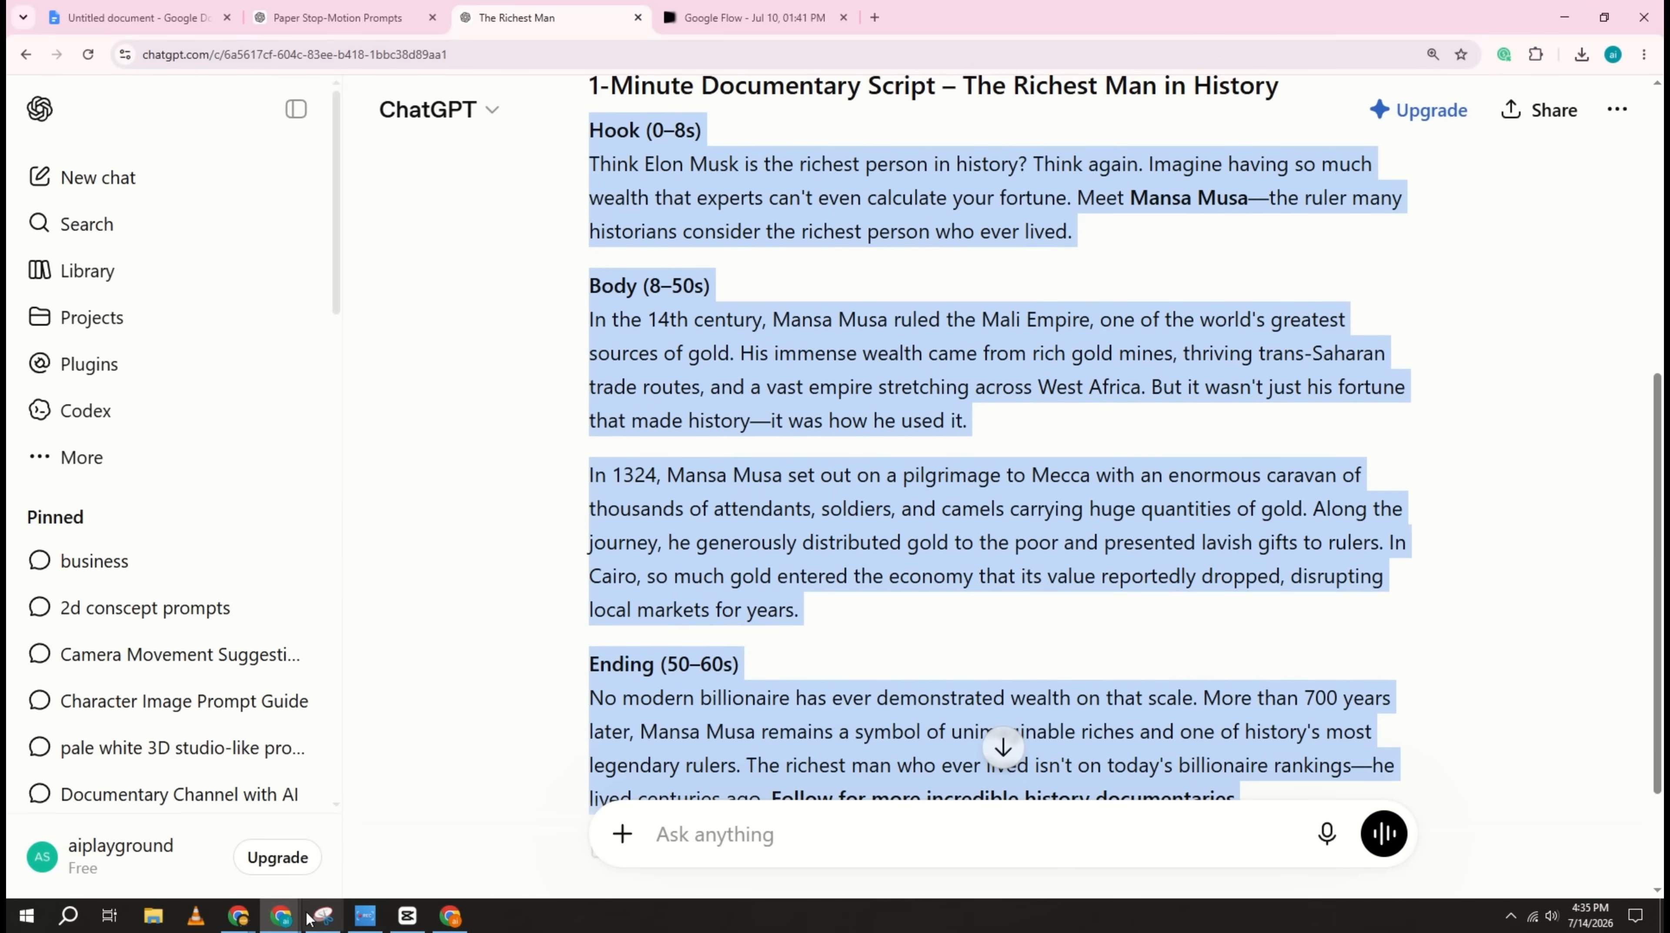
Step: Paste the script into the DupDub voiceover editor and remove the Hook, Body and Ending timing labels
{"action": "left_click", "coordinate": [238, 915]}
{"action": "right_click", "coordinate": [269, 332]}
{"action": "left_click", "coordinate": [321, 527]}
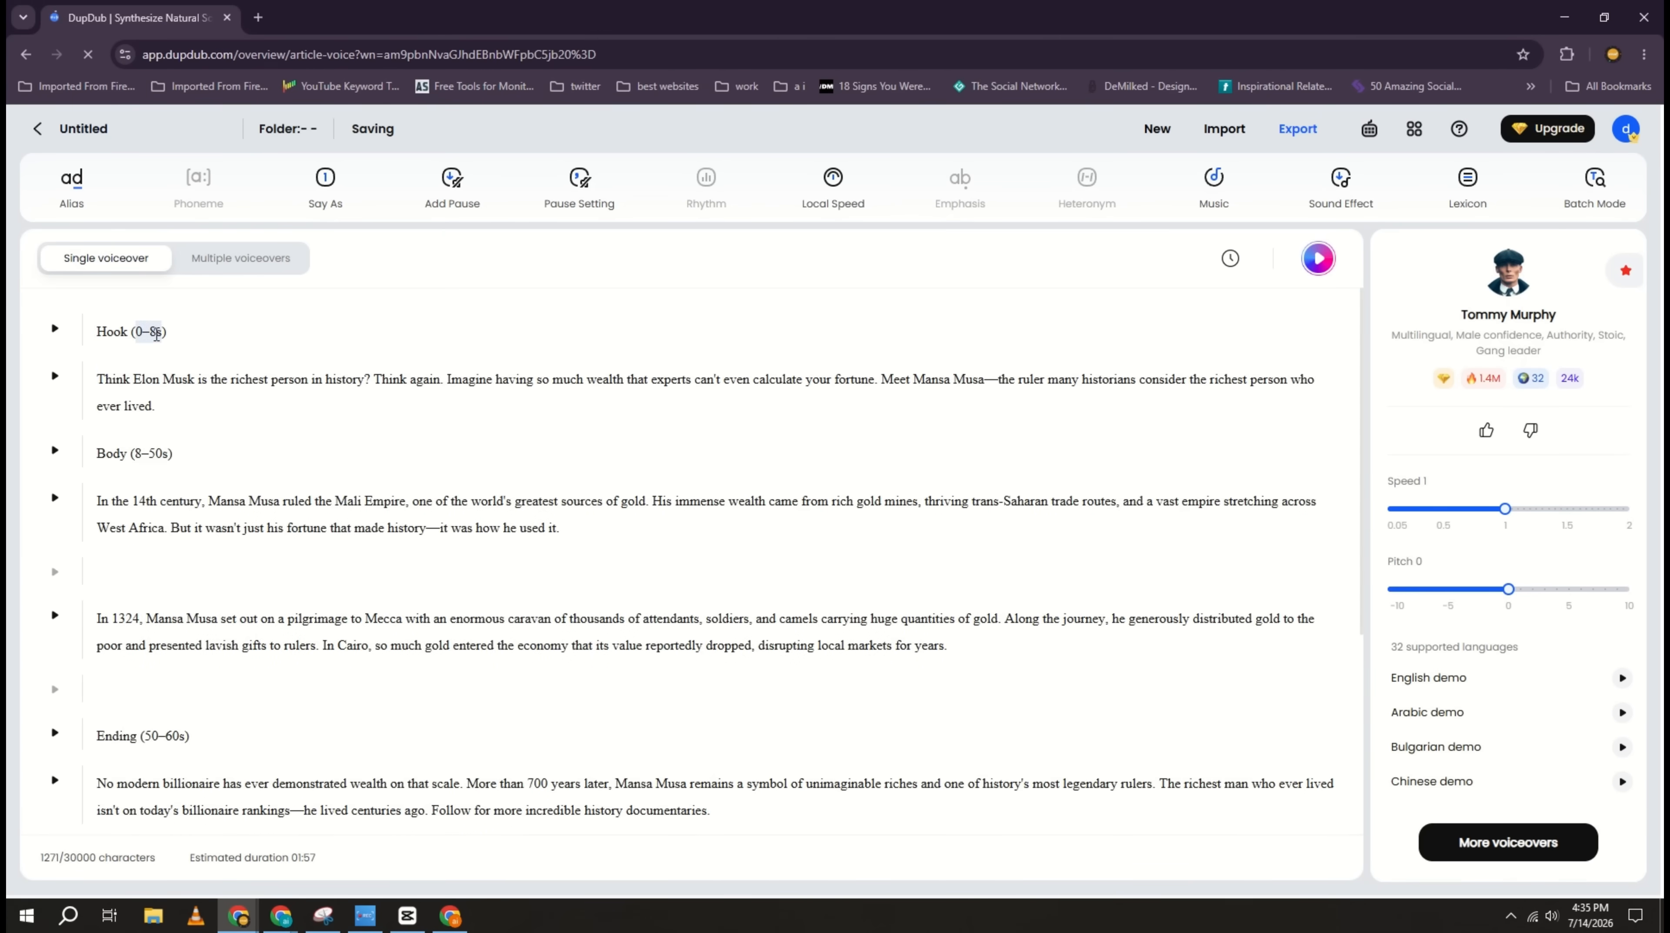
{"action": "triple_click", "coordinate": [157, 335]}
Step: Browse the full voice library and select the Tommy Murphy voice for the voiceover
{"action": "left_click", "coordinate": [1508, 842]}
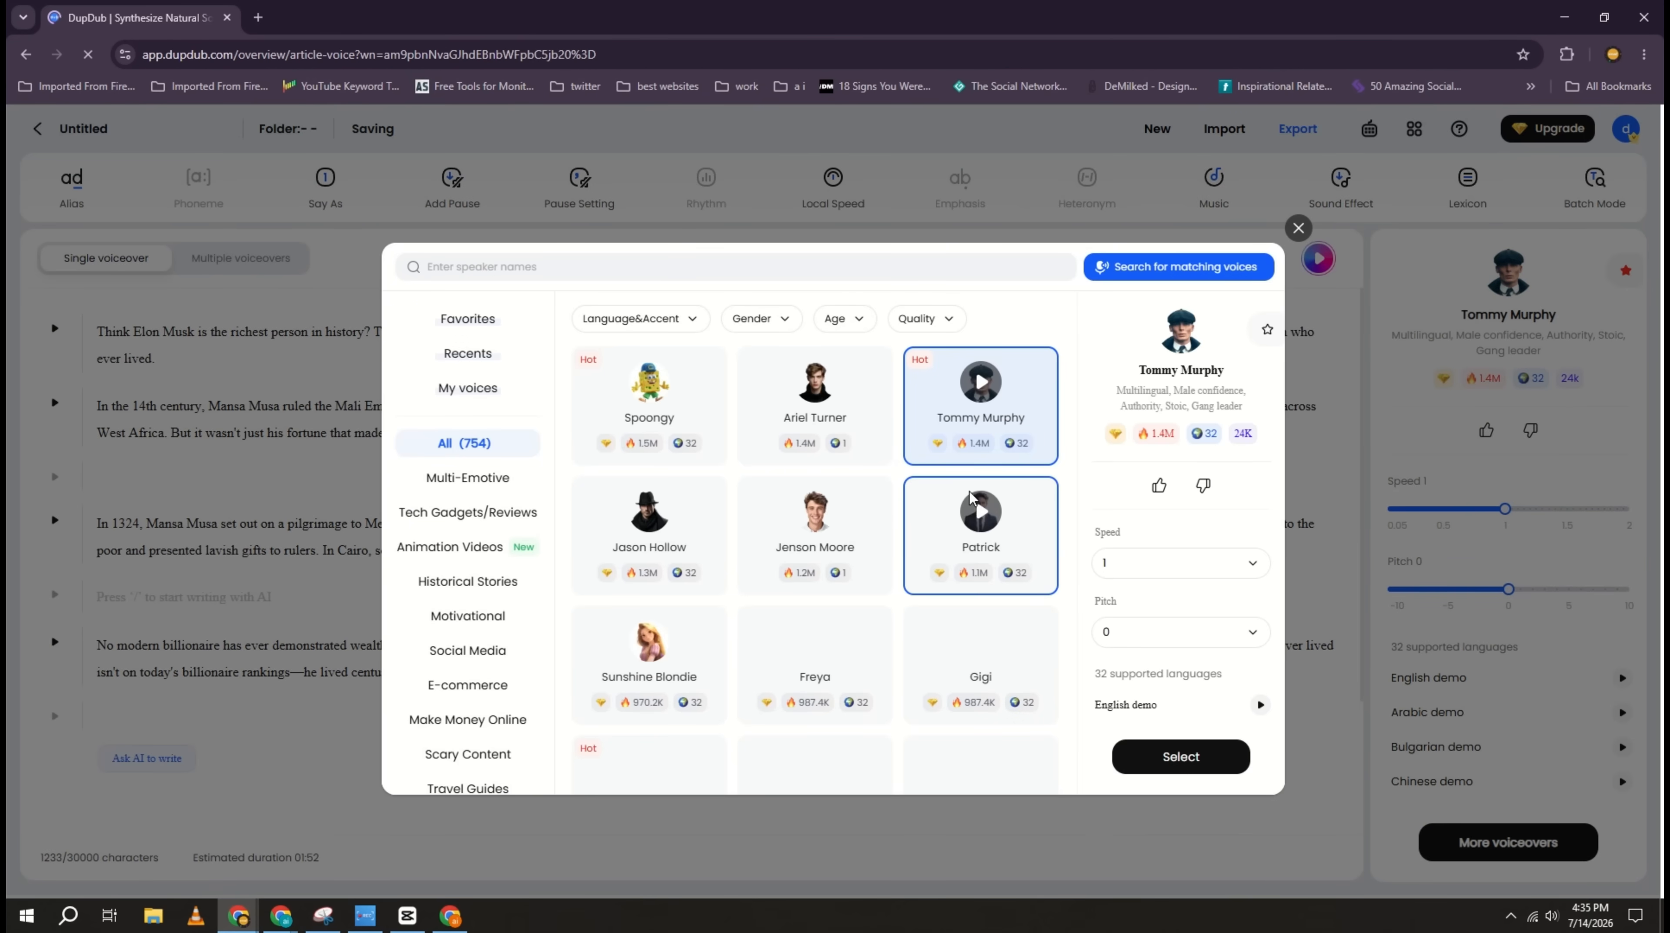
{"action": "scroll", "coordinate": [802, 512], "scroll_direction": "down", "scroll_amount": 10}
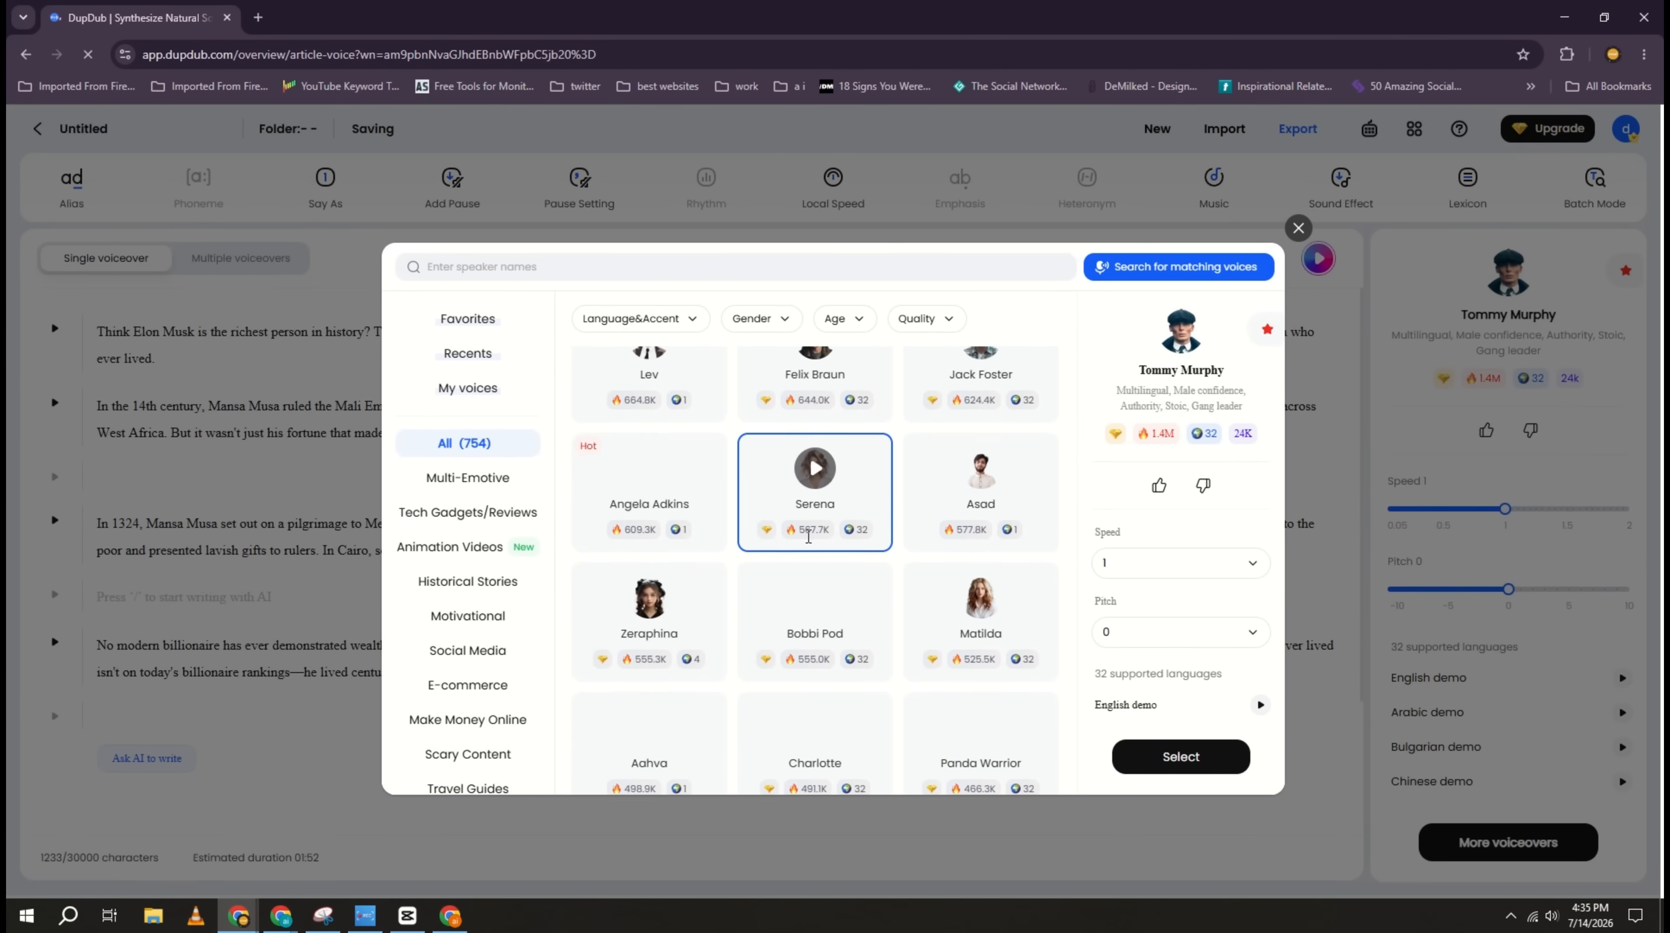
{"action": "scroll", "coordinate": [808, 536], "scroll_direction": "up", "scroll_amount": 6}
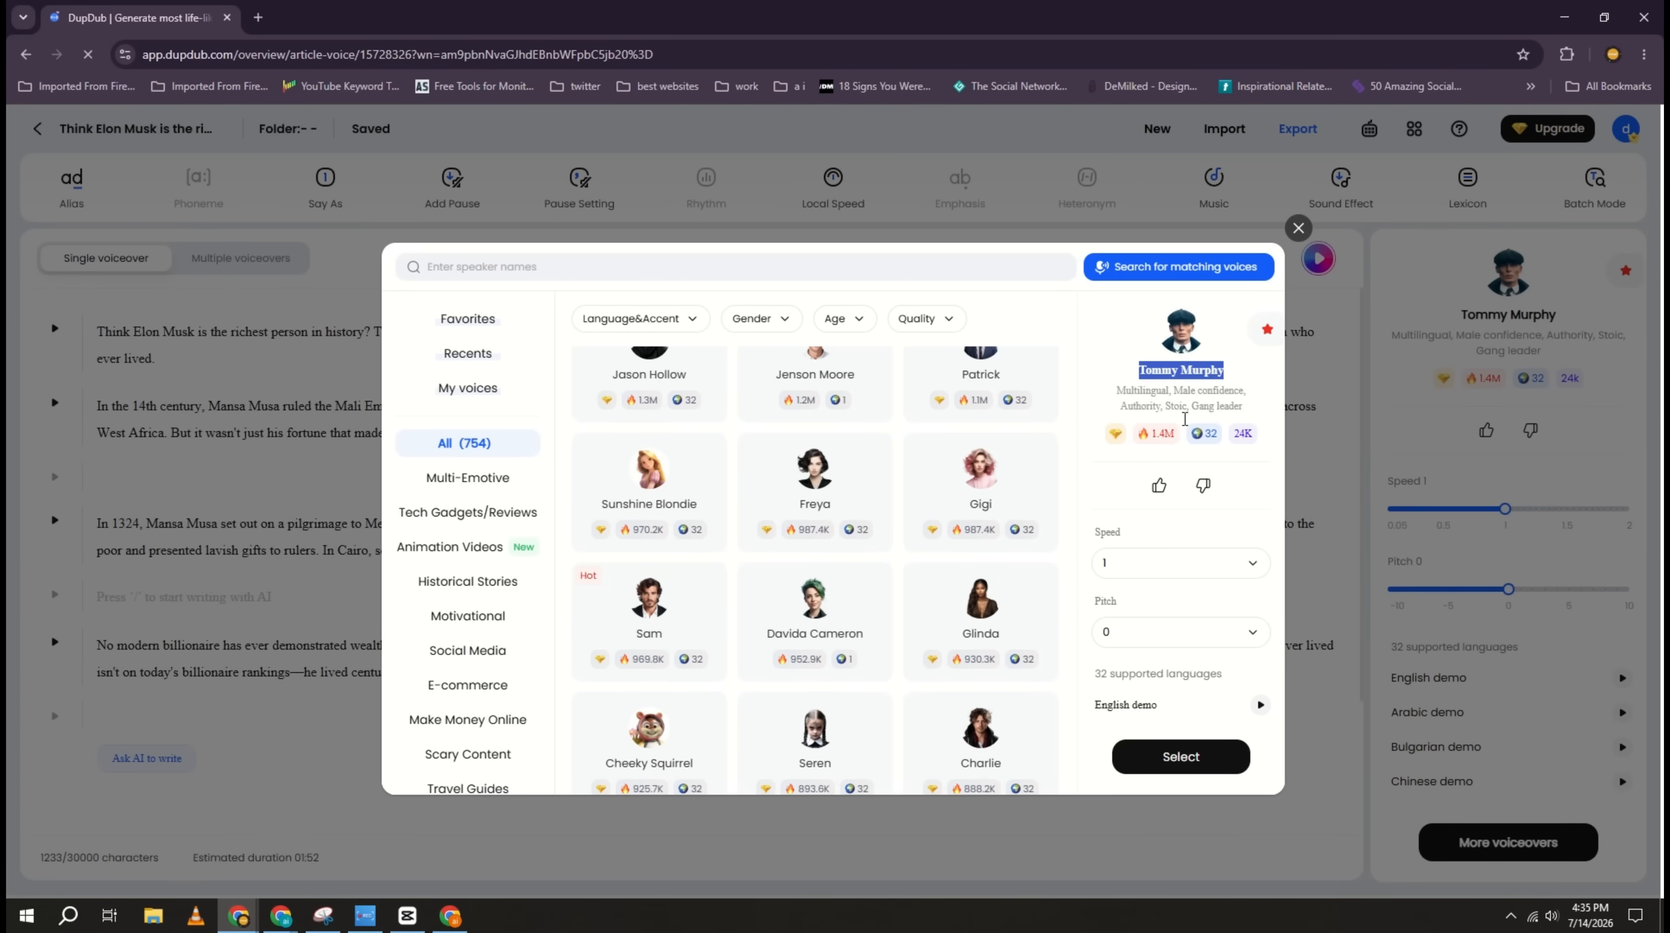
{"action": "left_click", "coordinate": [1180, 756]}
Step: Export the voiceover as MP3 and save it as "Think Elon Musk is the richest" in New folder (5)
{"action": "left_click", "coordinate": [1297, 129]}
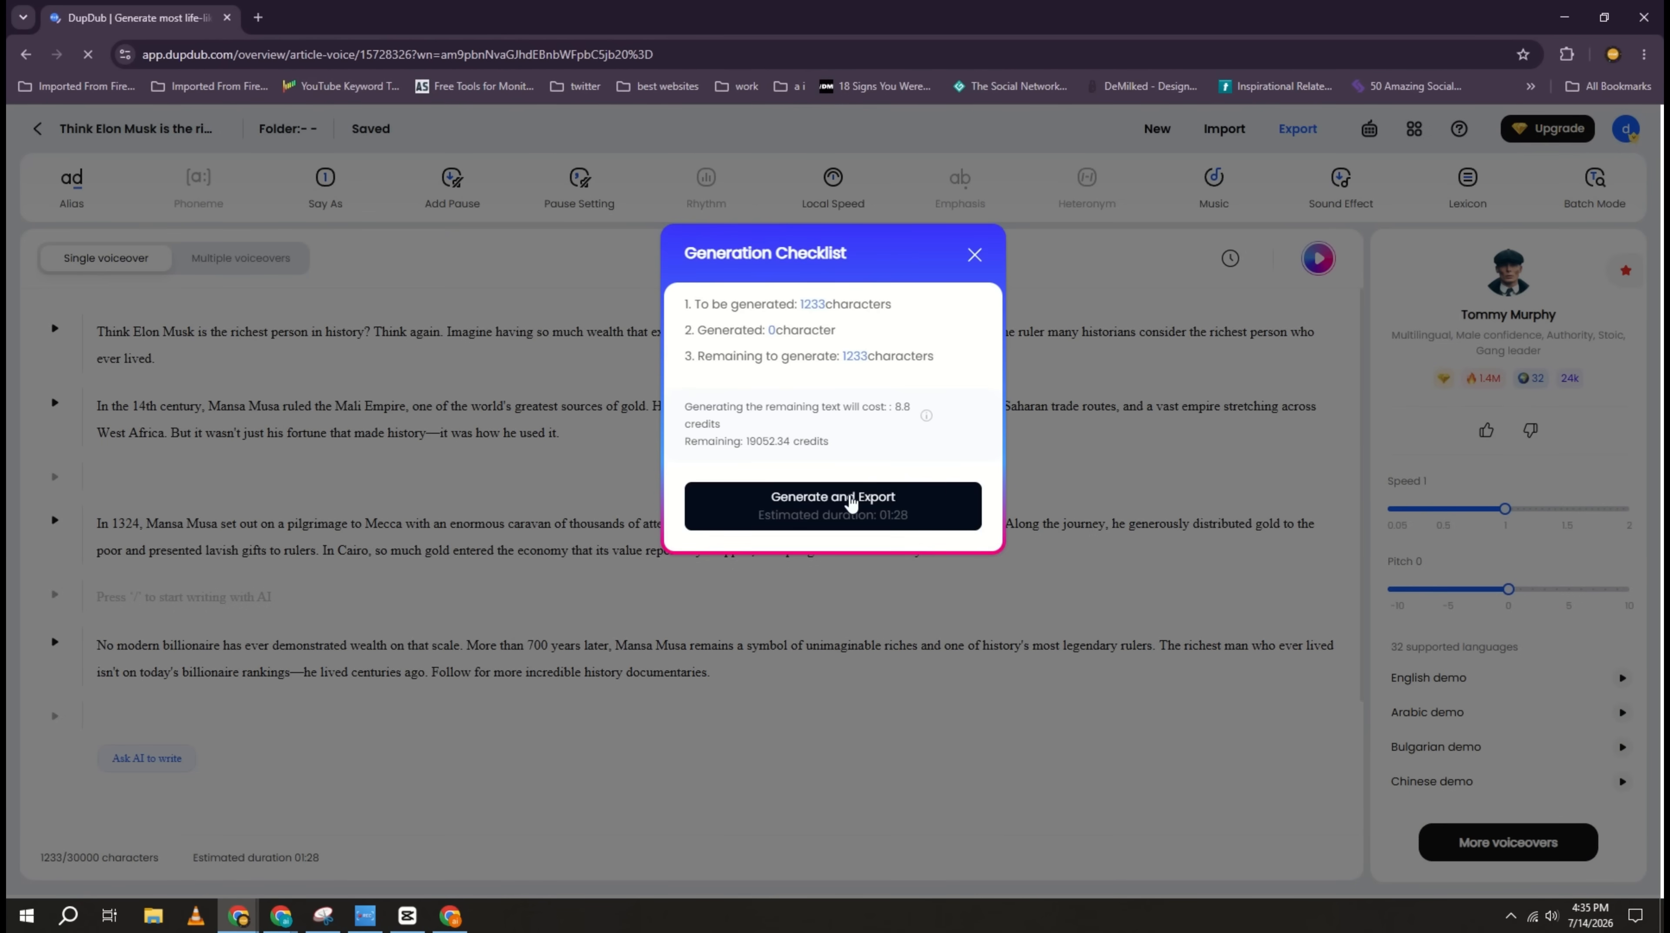
{"action": "left_click", "coordinate": [850, 502]}
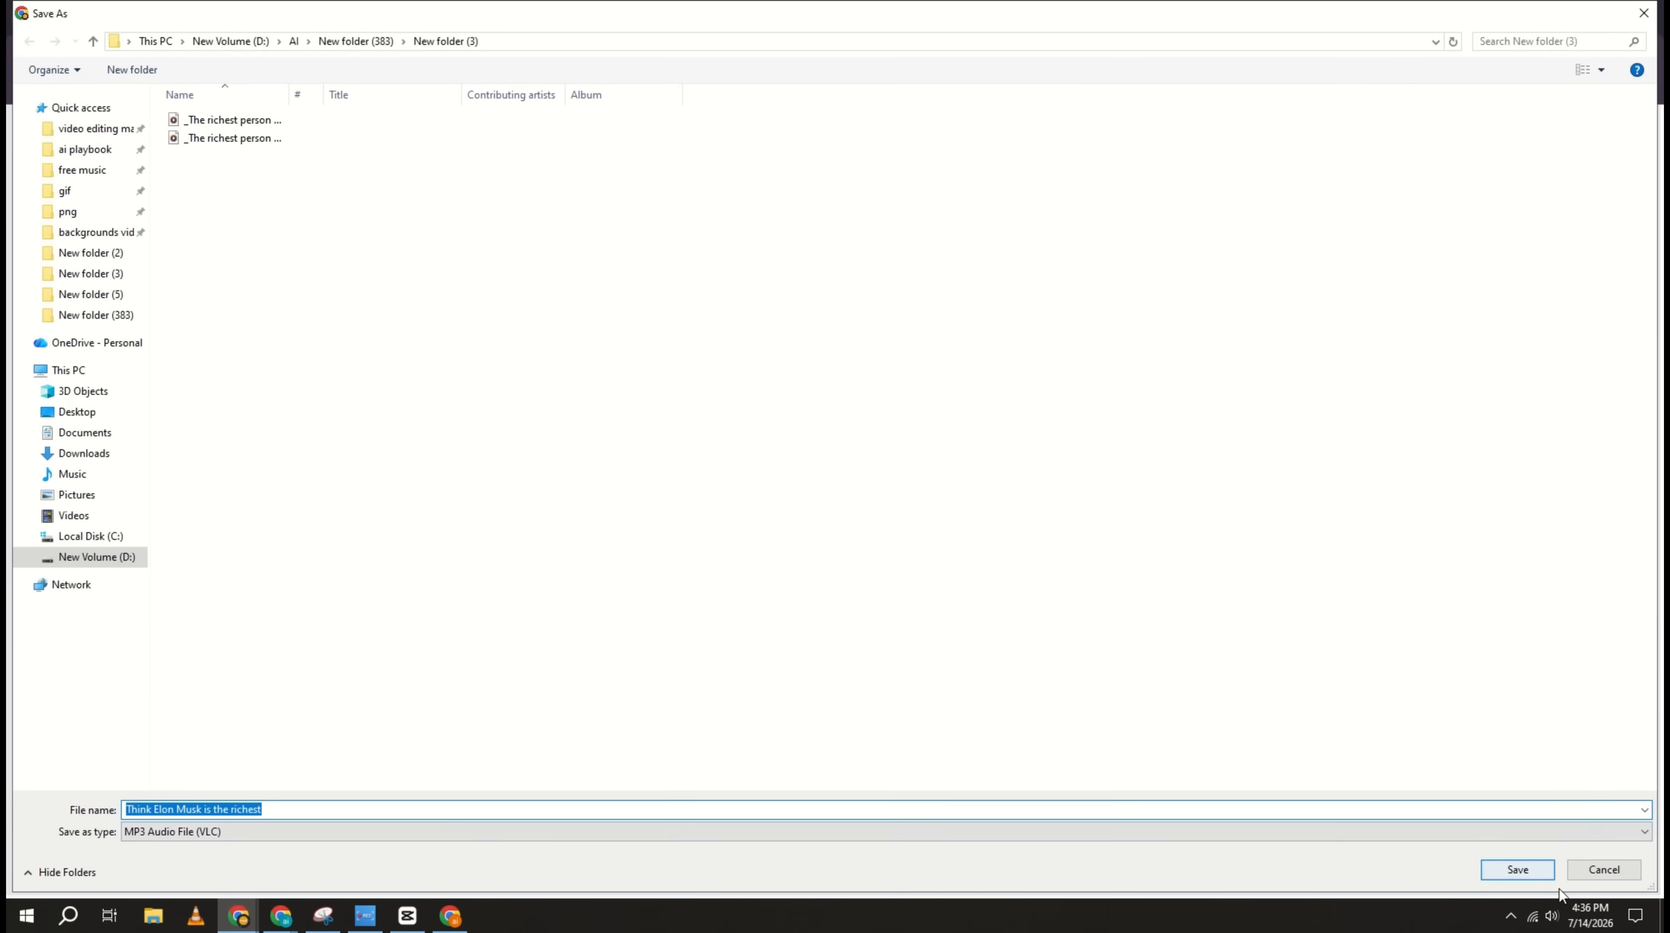
{"action": "left_click", "coordinate": [368, 39]}
{"action": "double_click", "coordinate": [617, 144]}
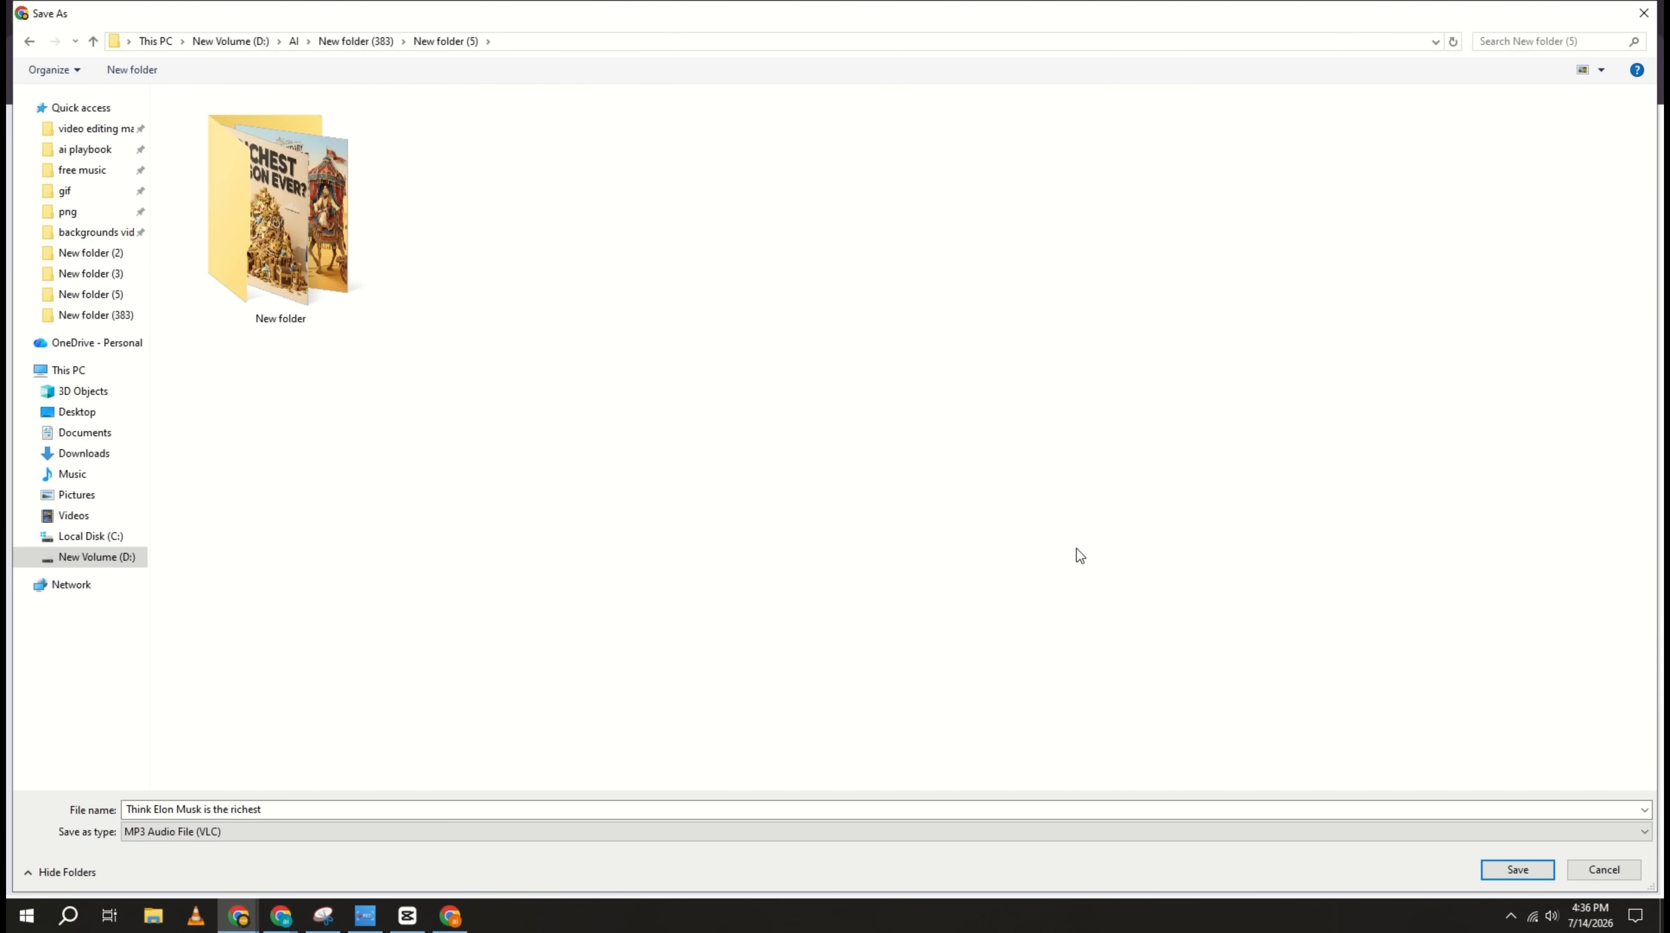
{"action": "left_click", "coordinate": [1518, 869]}
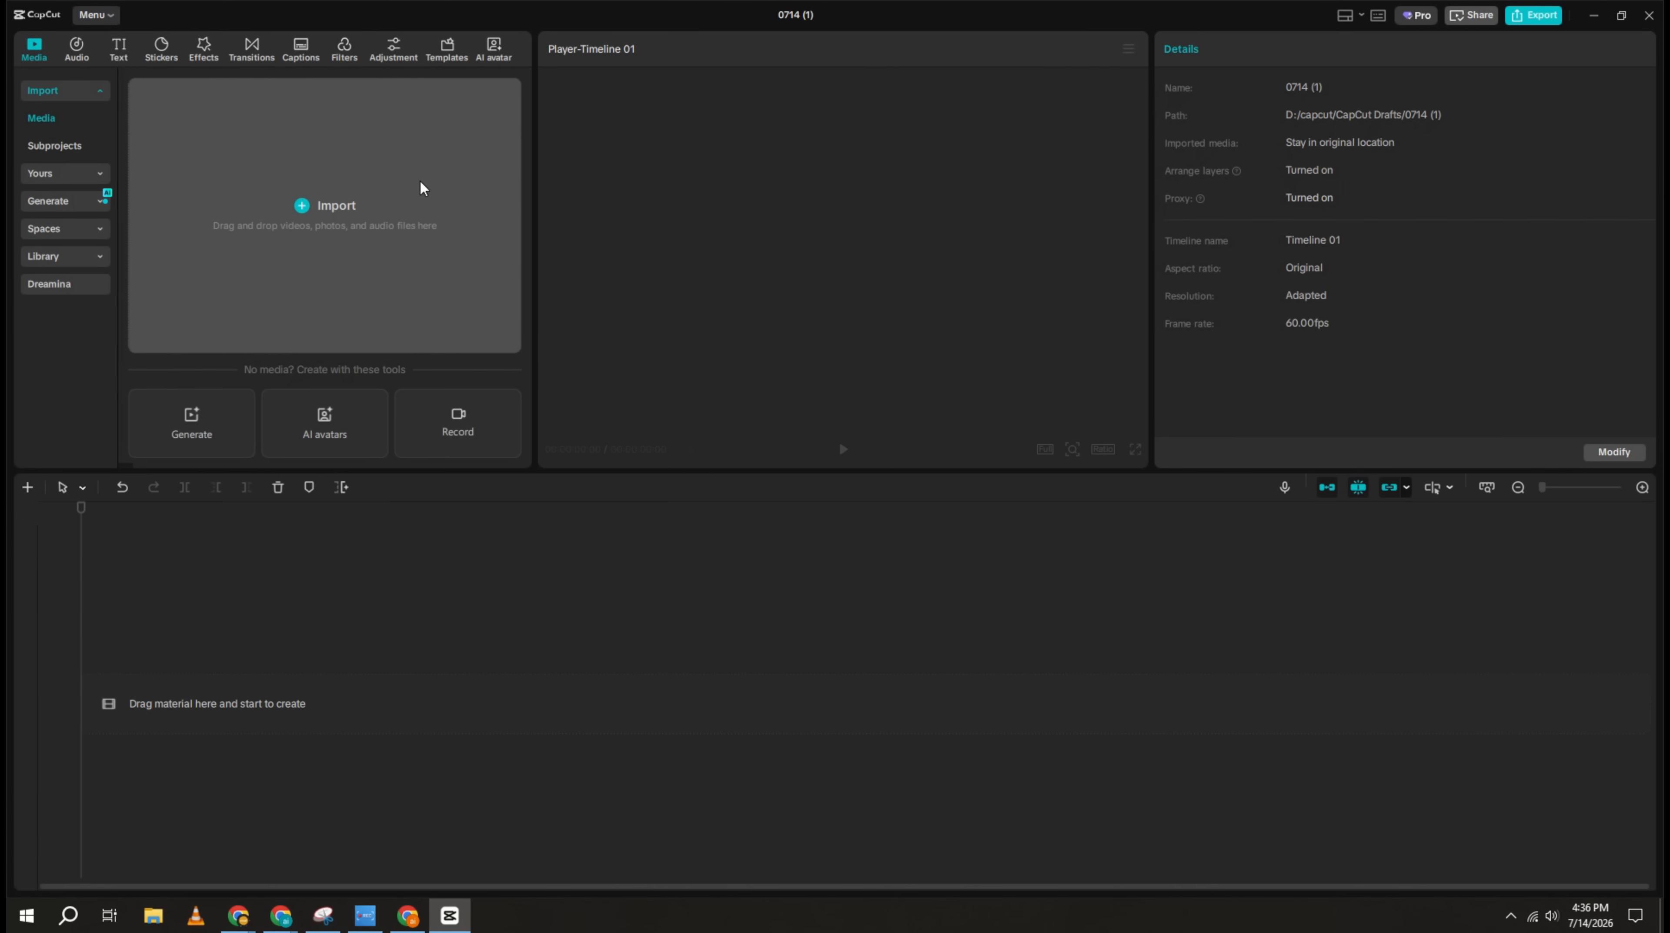
Step: In CapCut, import the generated paper-cut stop-motion clips and the voiceover audio into the new project's media
{"action": "left_click", "coordinate": [420, 182]}
{"action": "left_click_drag", "start_coordinate": [299, 263], "coordinate": [445, 205]}
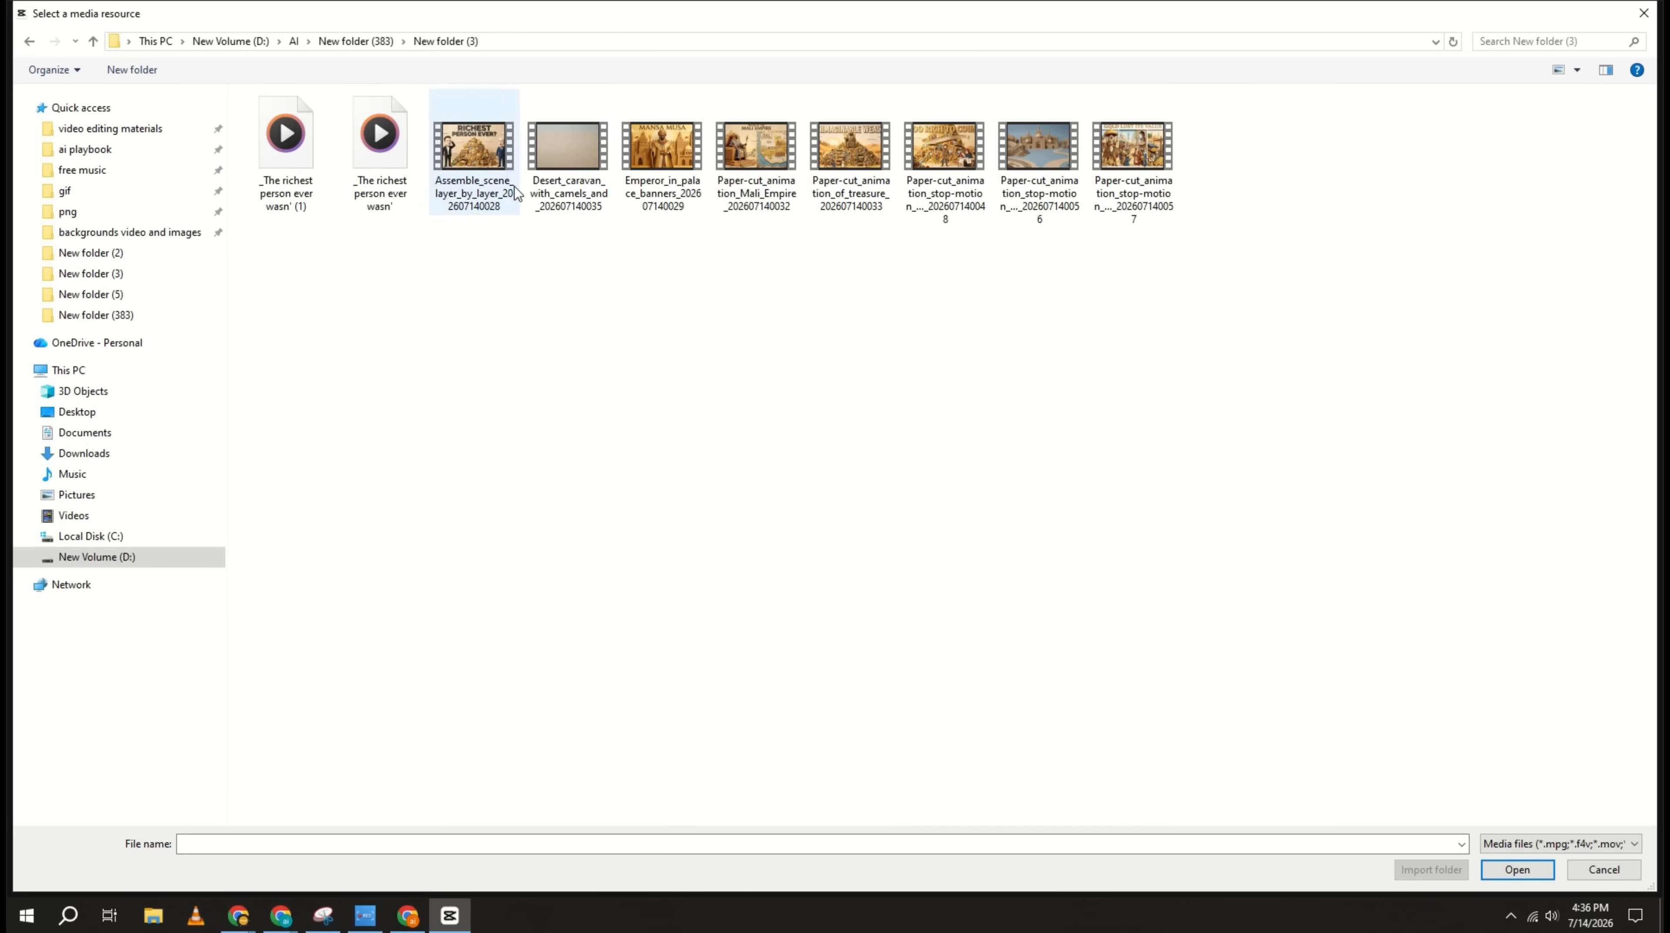
{"action": "left_click", "coordinate": [514, 186]}
{"action": "left_click", "coordinate": [1173, 180], "text": "shift"}
{"action": "left_click", "coordinate": [1515, 869]}
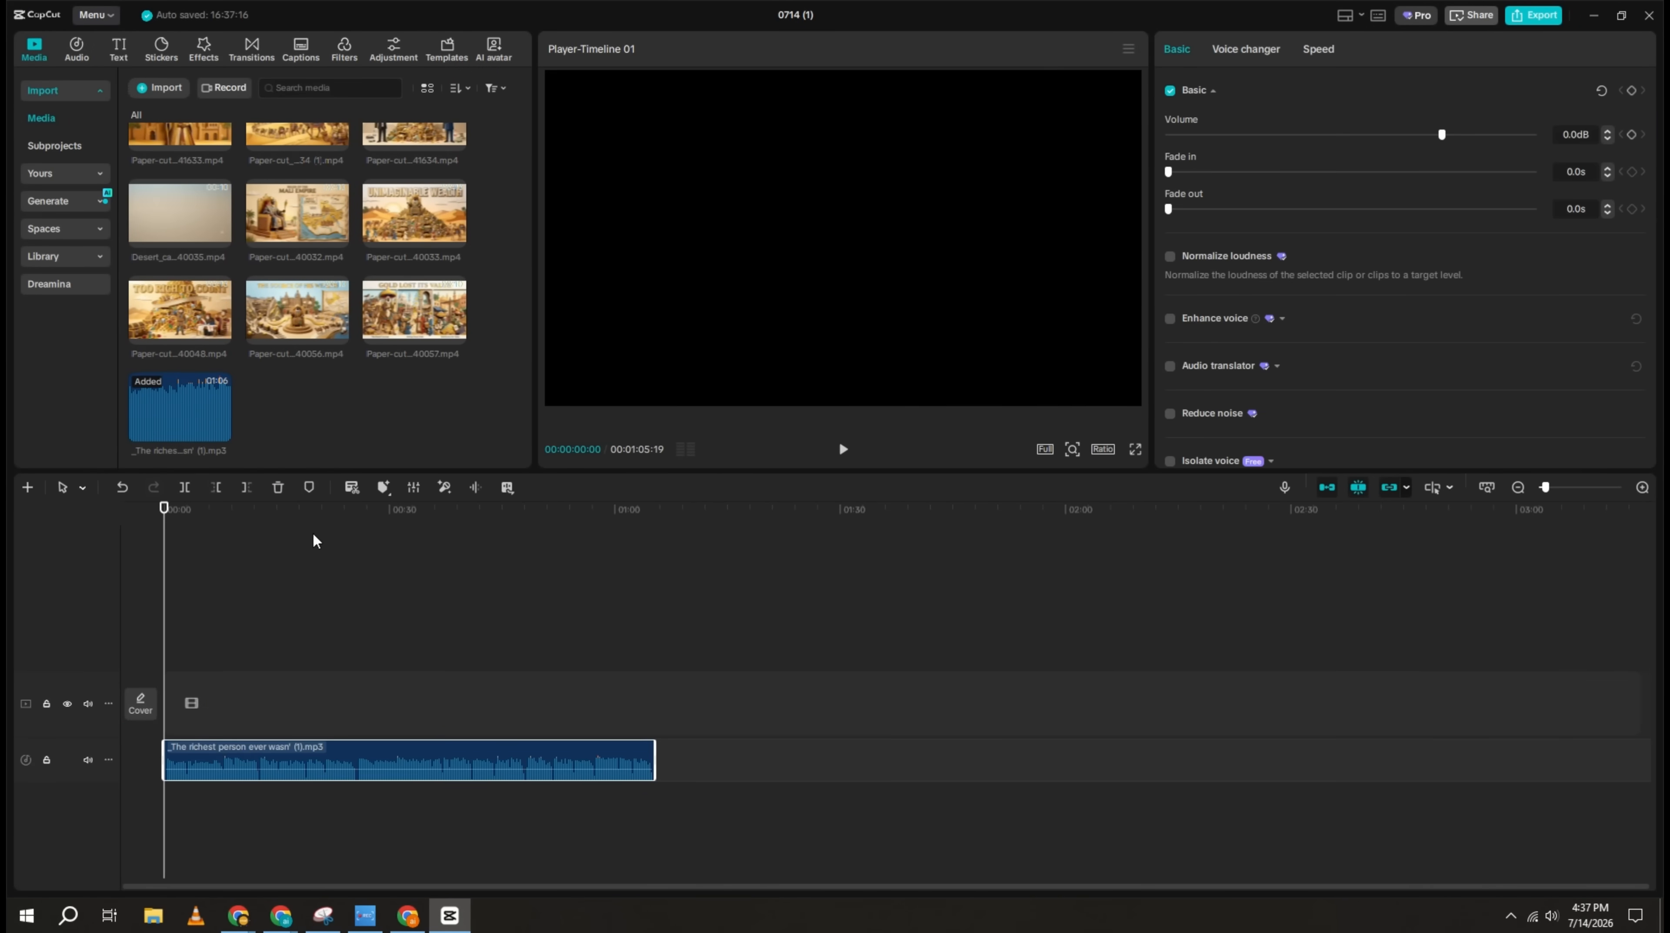
Step: Add the "Richest Person Ever?" clip to the start of the timeline above the voiceover audio
{"action": "scroll", "coordinate": [253, 361], "scroll_direction": "up", "scroll_amount": 1}
{"action": "left_click", "coordinate": [455, 188]}
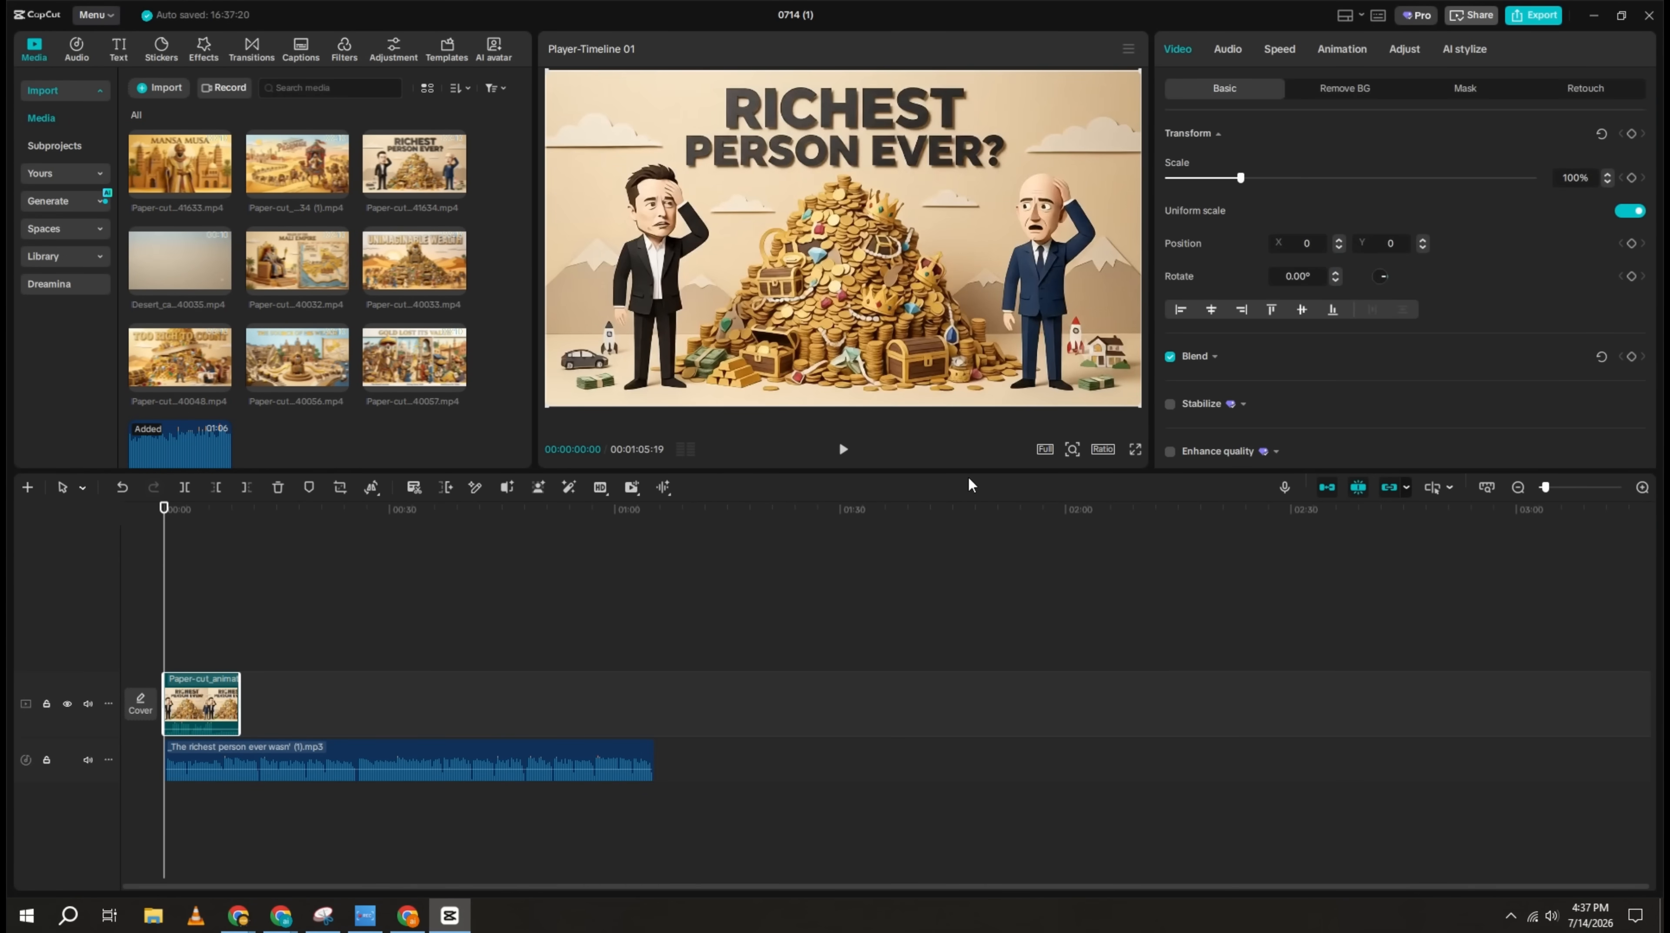
Step: Speed up the opening "Richest Person Ever?" clip to 2.00x and preview it against the voiceover
{"action": "left_click", "coordinate": [1644, 488]}
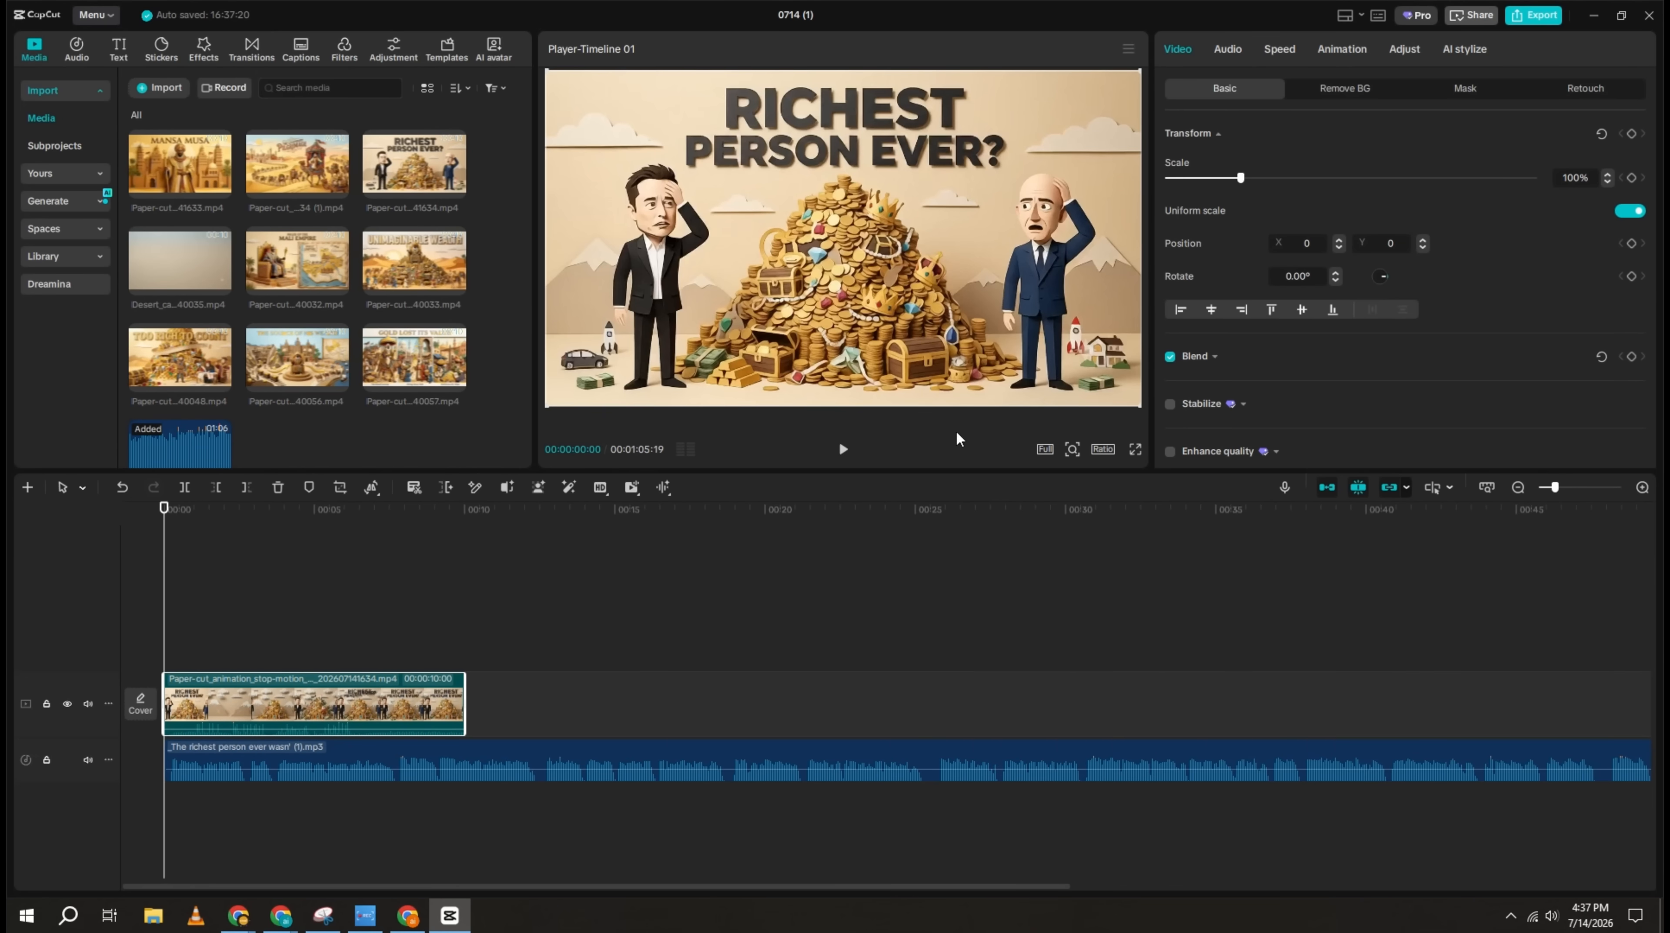
{"action": "left_click", "coordinate": [842, 448]}
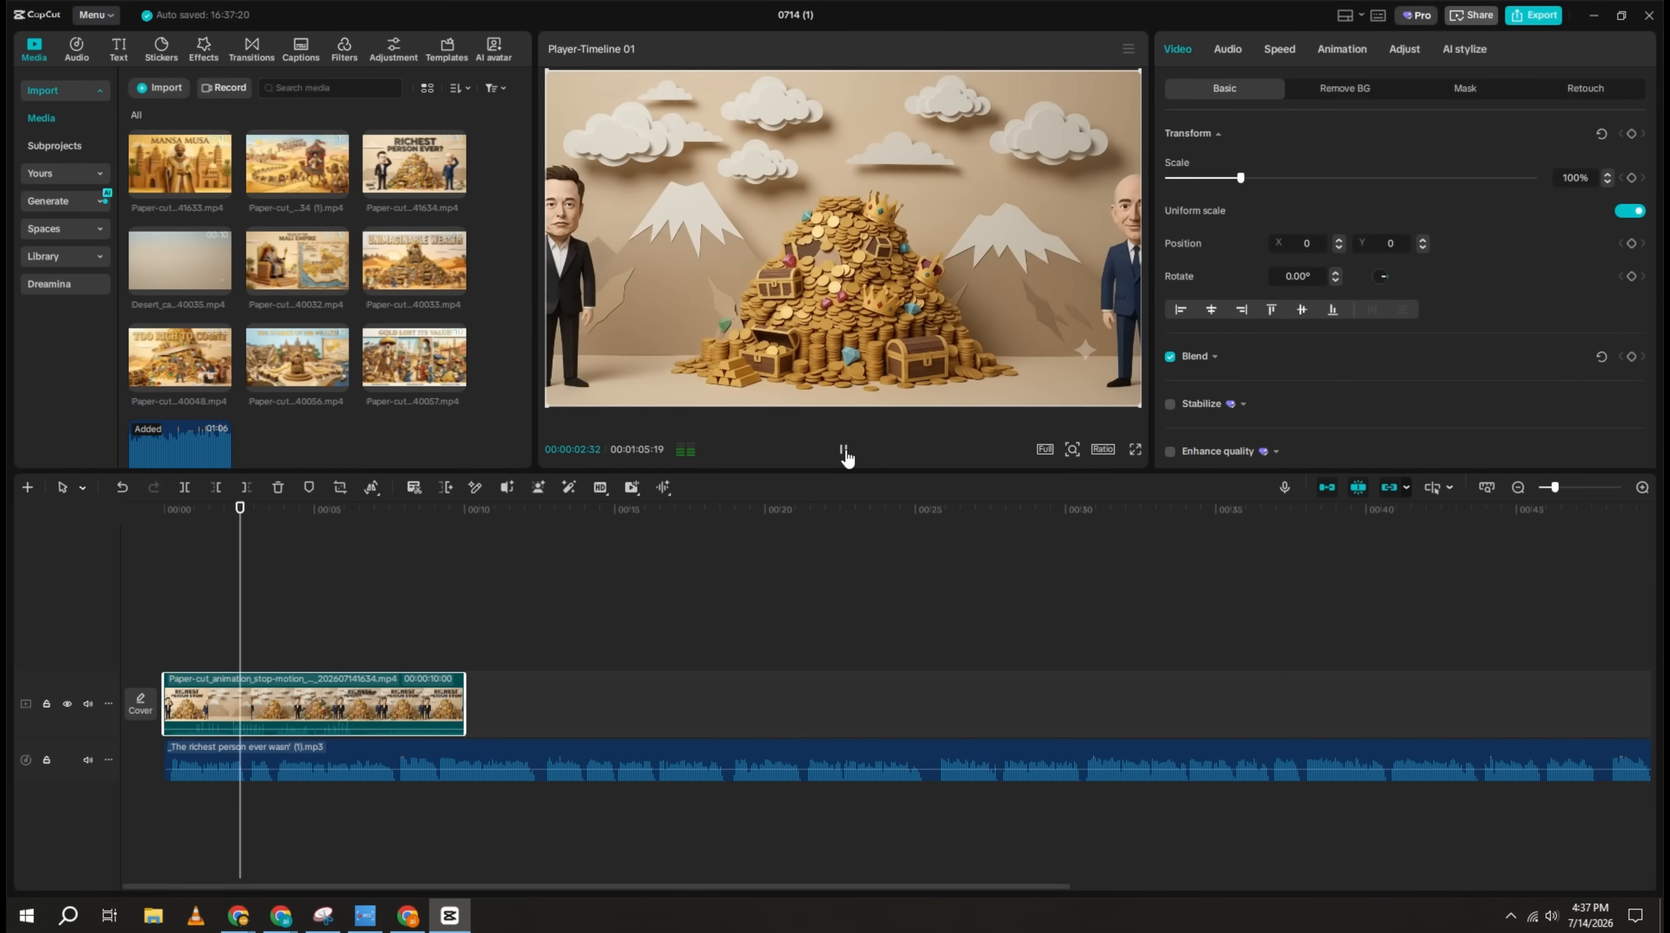
{"action": "left_click", "coordinate": [844, 451]}
{"action": "left_click", "coordinate": [1279, 50]}
{"action": "left_click", "coordinate": [1327, 158]}
{"action": "left_click", "coordinate": [844, 449]}
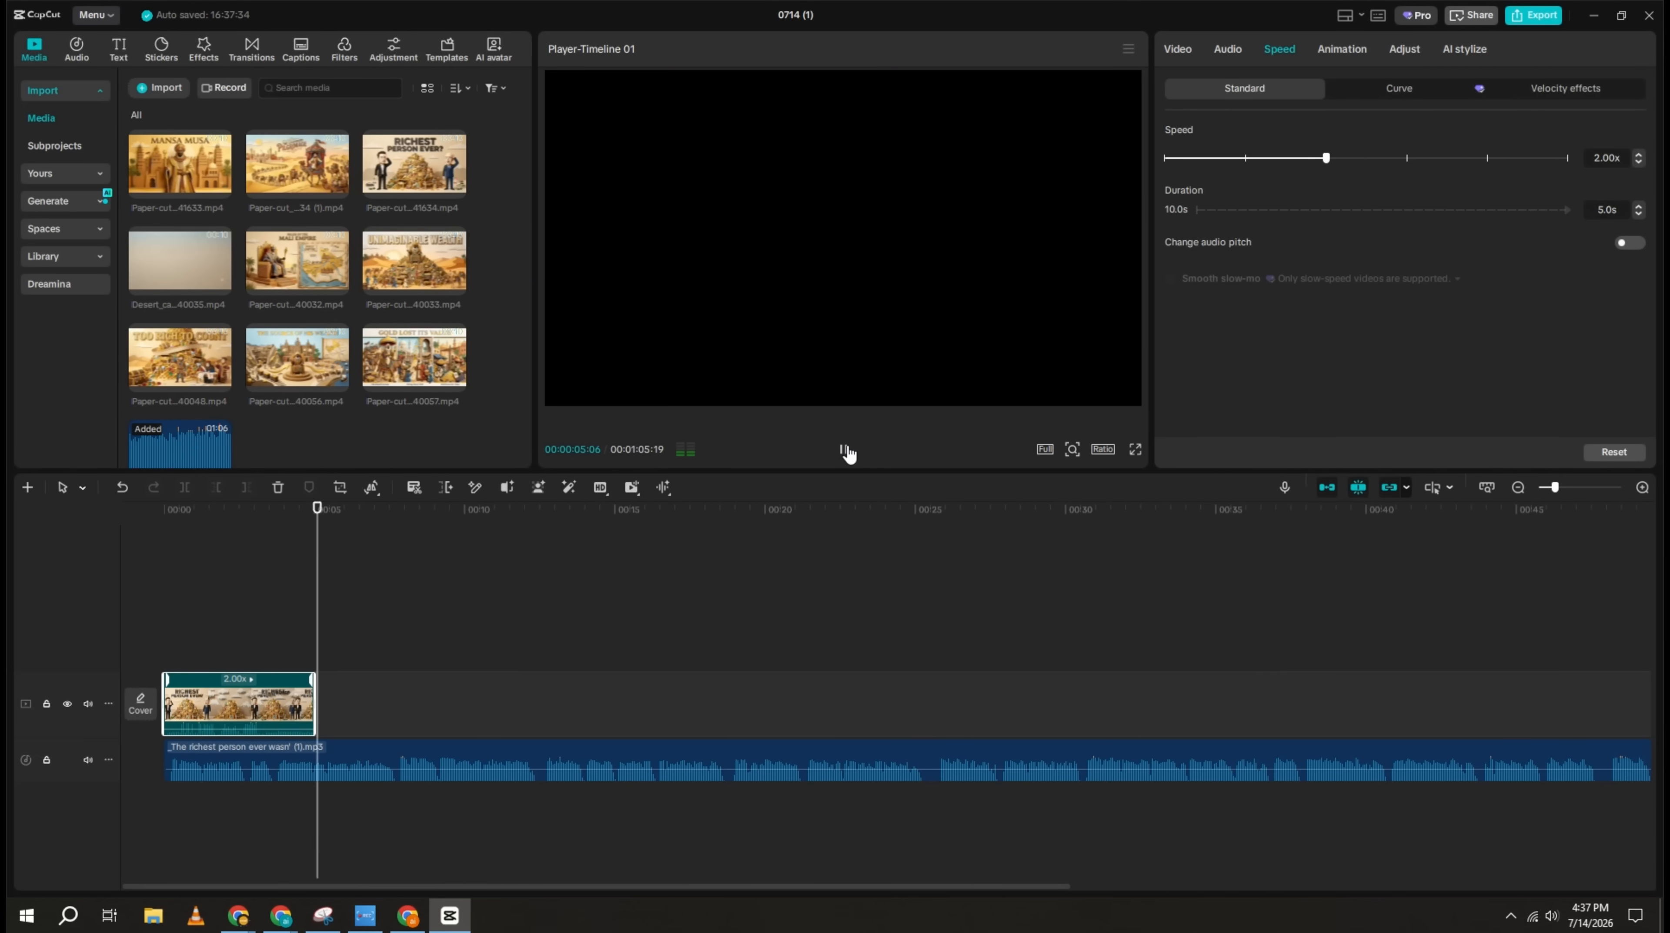
{"action": "left_click", "coordinate": [845, 451]}
Step: Place the "Too Rich to Count" clip right after the shortened opening clip and speed it up to 2.4x
{"action": "left_click_drag", "start_coordinate": [179, 358], "coordinate": [276, 709]}
{"action": "left_click", "coordinate": [276, 509]}
{"action": "left_click", "coordinate": [353, 705]}
{"action": "left_click", "coordinate": [1278, 51]}
{"action": "left_click", "coordinate": [1326, 158]}
{"action": "left_click", "coordinate": [844, 450]}
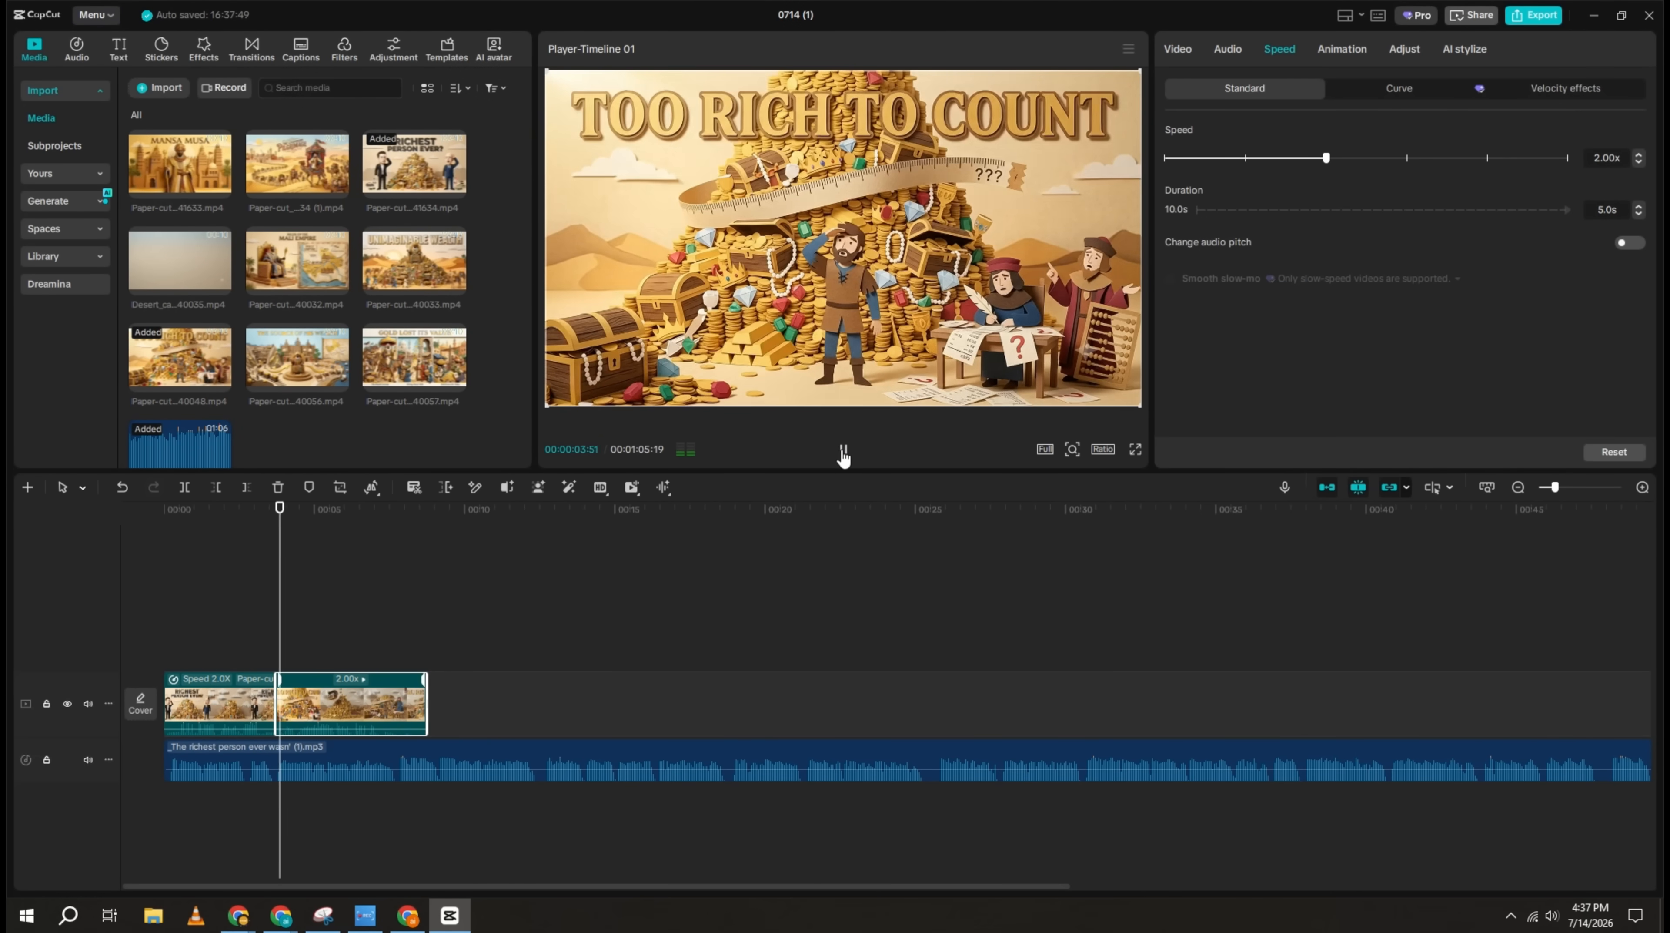
{"action": "left_click", "coordinate": [844, 450]}
{"action": "left_click", "coordinate": [1337, 158]}
Step: Add the "Mansa Musa" clip as the third clip on the timeline and set its speed to 2.0x
{"action": "left_click_drag", "start_coordinate": [180, 164], "coordinate": [450, 708]}
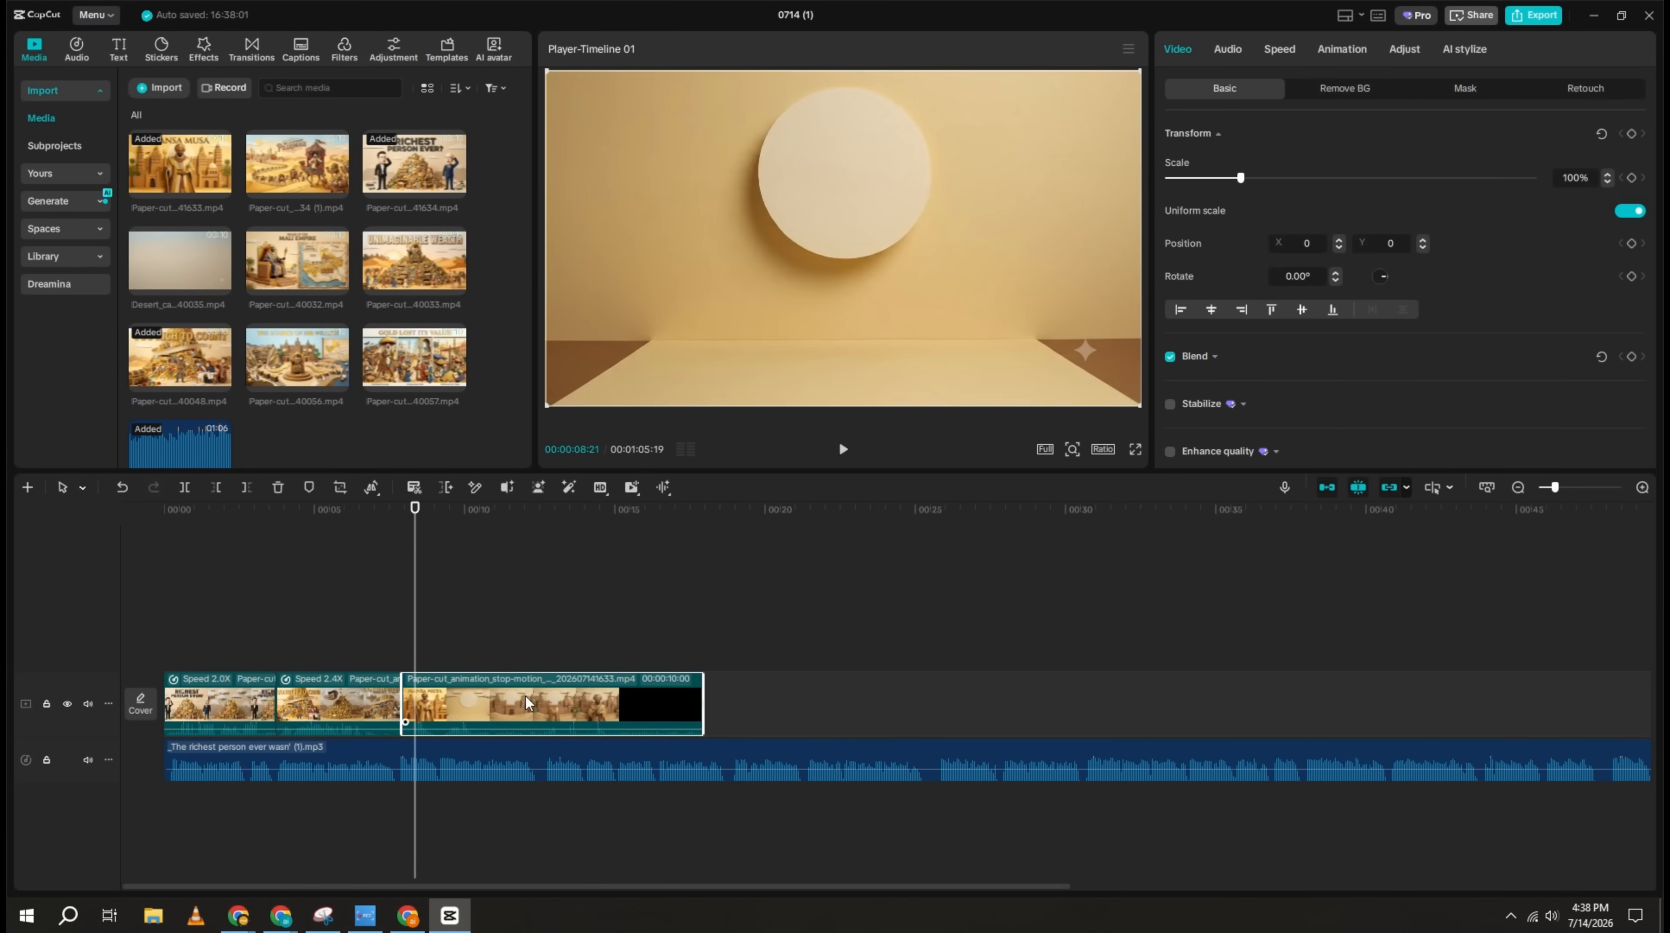
{"action": "left_click", "coordinate": [844, 450]}
{"action": "left_click", "coordinate": [1281, 51]}
{"action": "left_click", "coordinate": [1326, 158]}
{"action": "left_click", "coordinate": [640, 596]}
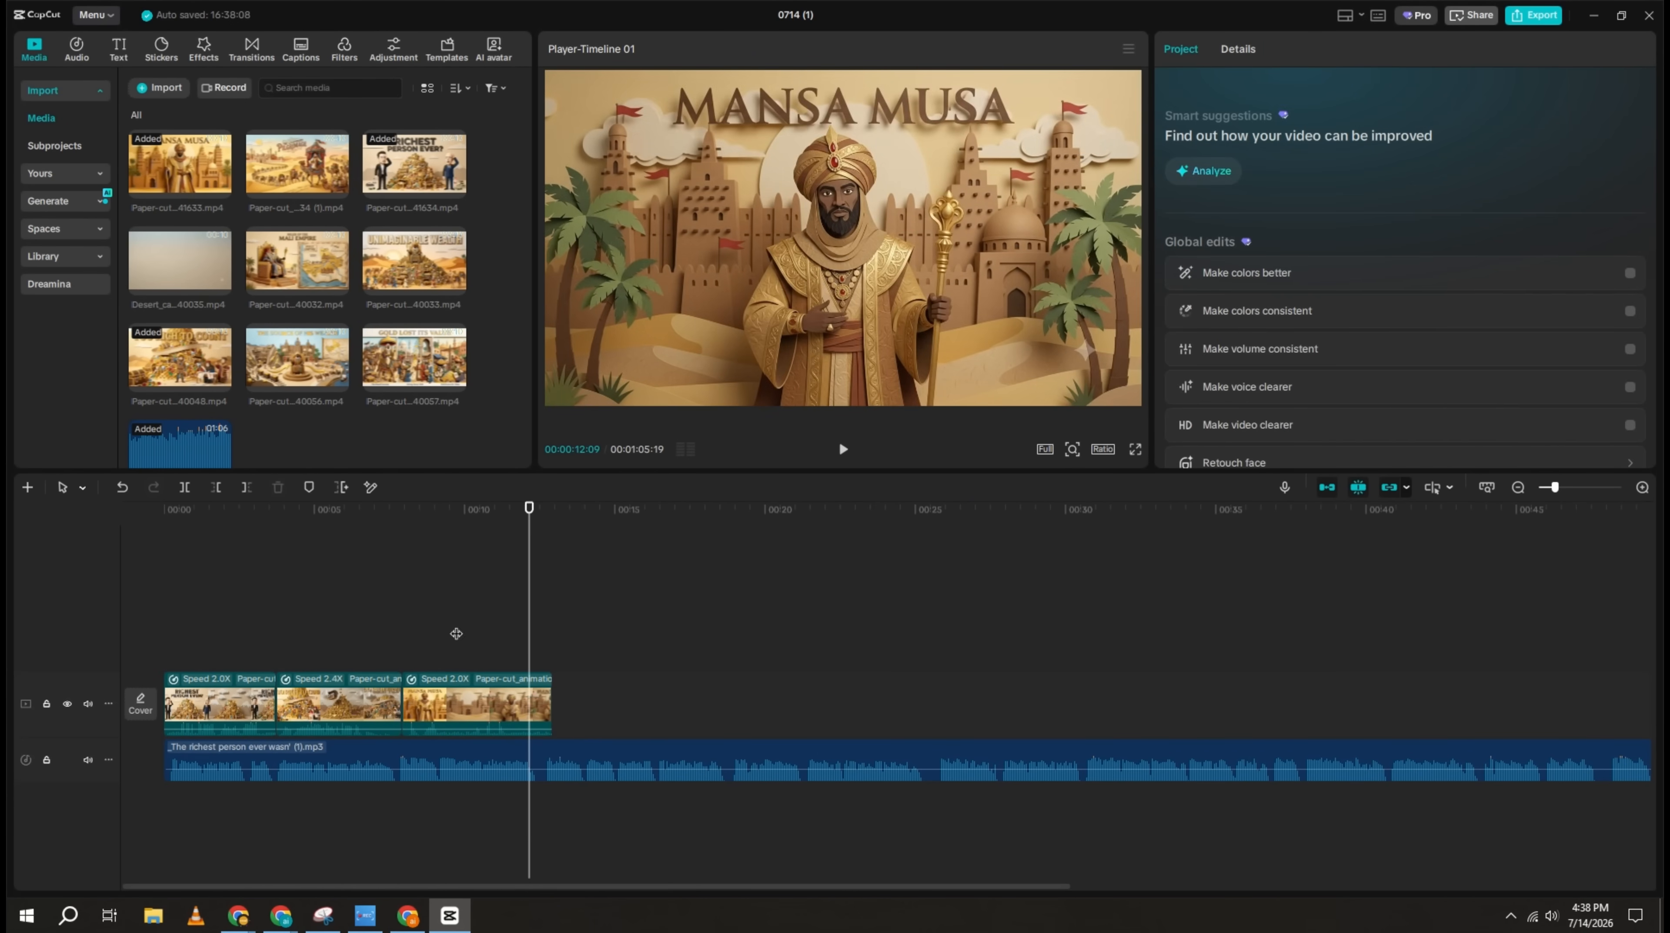
{"action": "left_click", "coordinate": [844, 449]}
Step: Add the "The Source of His Wealth" clip after the Mansa Musa clip, and insert the Mali Empire clip between them
{"action": "left_click_drag", "start_coordinate": [297, 358], "coordinate": [568, 704]}
{"action": "left_click", "coordinate": [680, 637]}
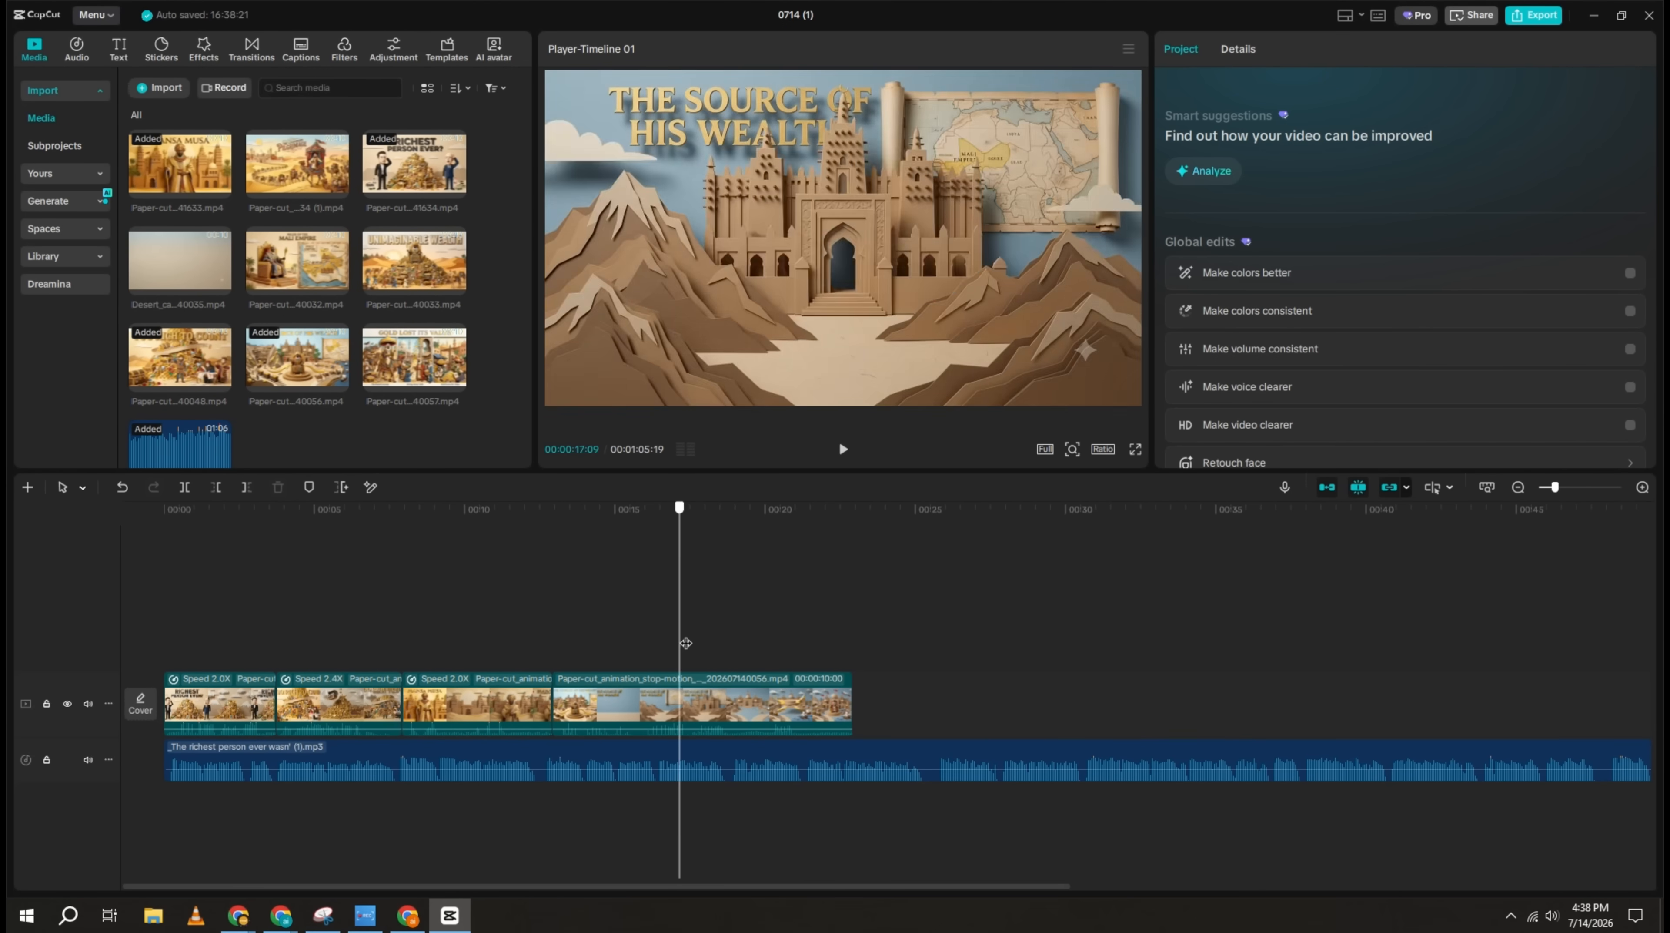
{"action": "left_click", "coordinate": [736, 637]}
{"action": "left_click_drag", "start_coordinate": [297, 262], "coordinate": [567, 702]}
{"action": "left_click", "coordinate": [576, 620]}
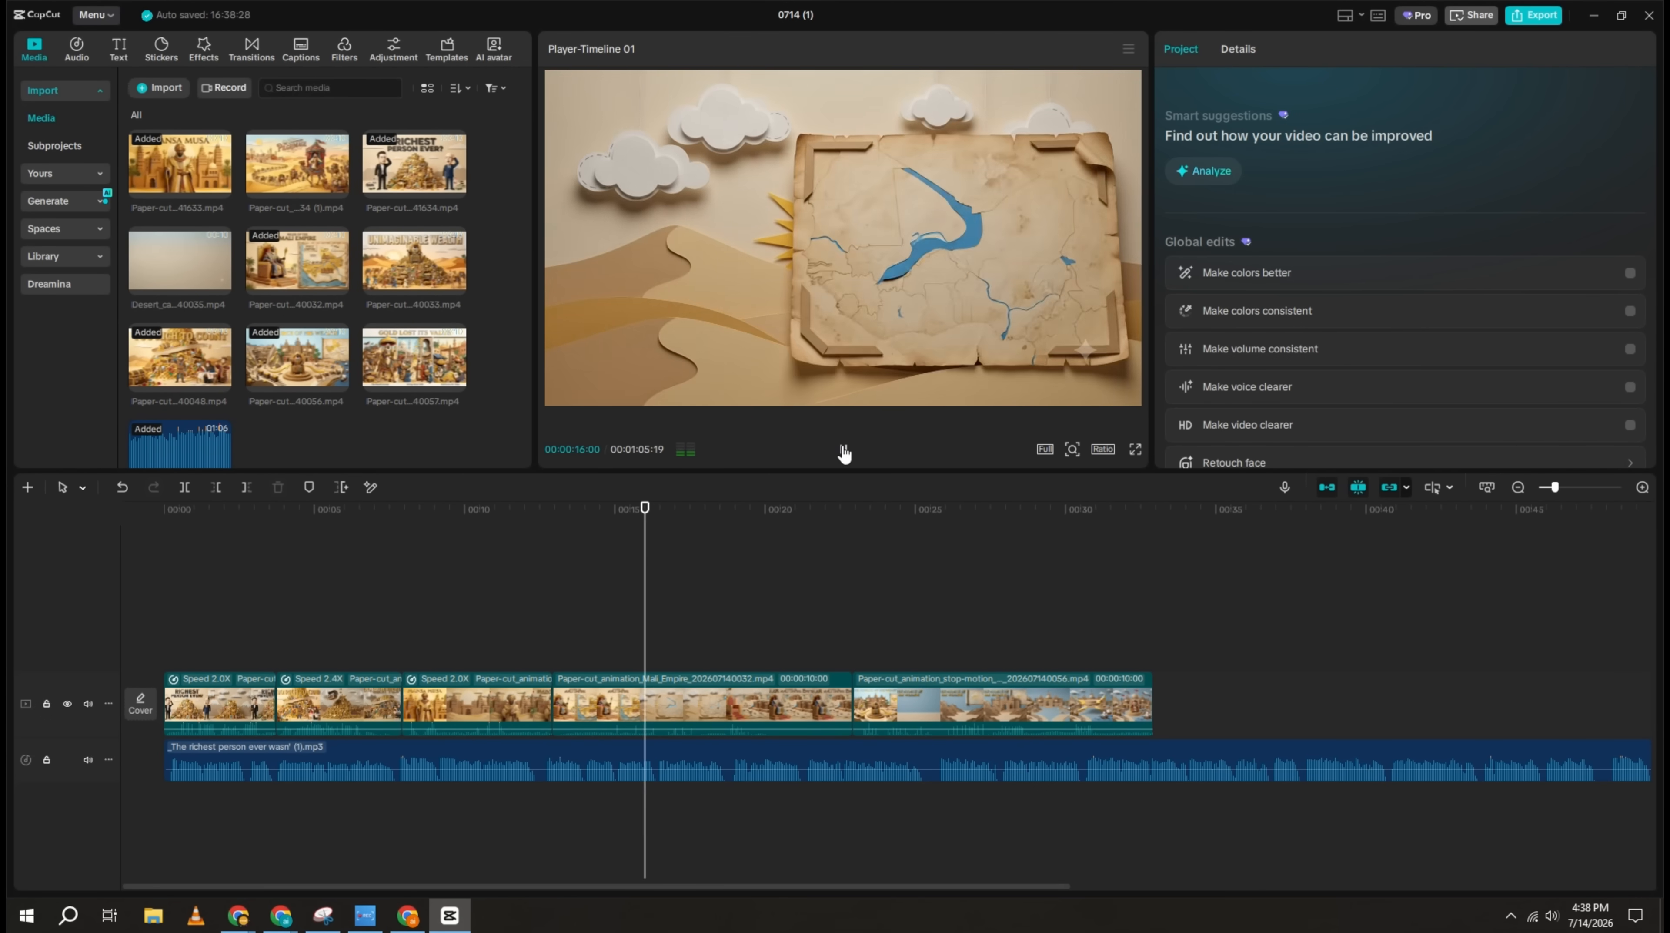
Step: Speed up the Mali Empire clip to 1.8x and "The Source of His Wealth" clip to 1.47x to follow the voiceover
{"action": "left_click", "coordinate": [844, 450]}
{"action": "left_click", "coordinate": [729, 702]}
{"action": "left_click", "coordinate": [1280, 49]}
{"action": "left_click_drag", "start_coordinate": [1245, 158], "coordinate": [1295, 160]}
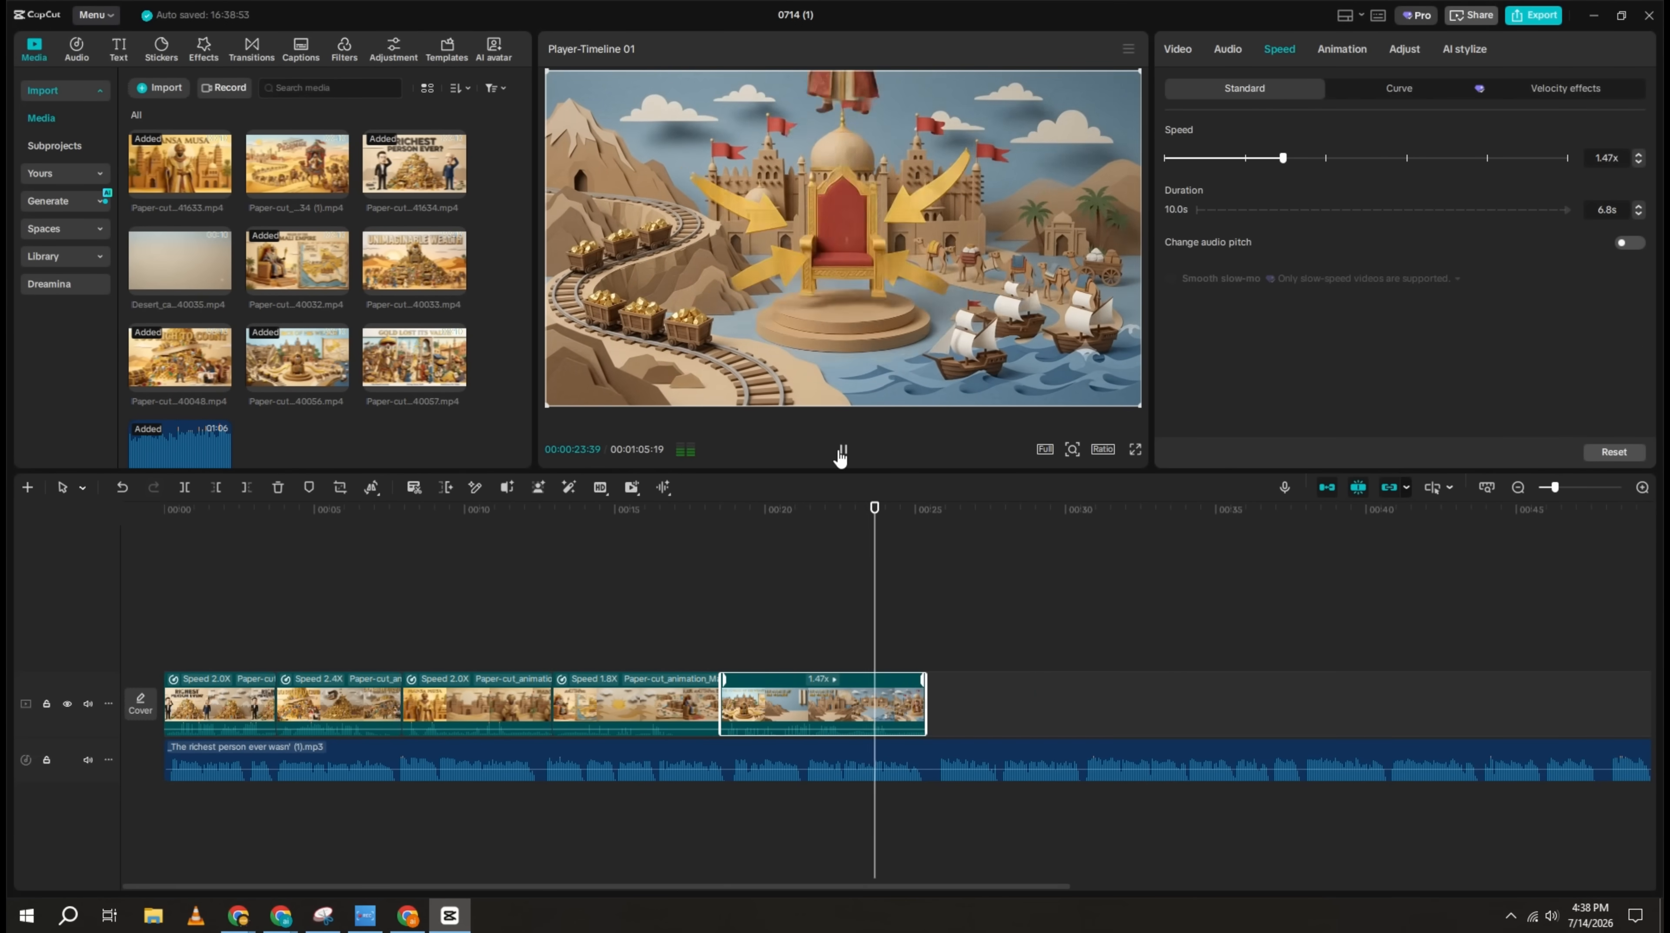
Step: Append the "The Legendary Pilgrimage" clip to the video track and slow it down to 0.8x
{"action": "left_click_drag", "start_coordinate": [366, 265], "coordinate": [928, 702]}
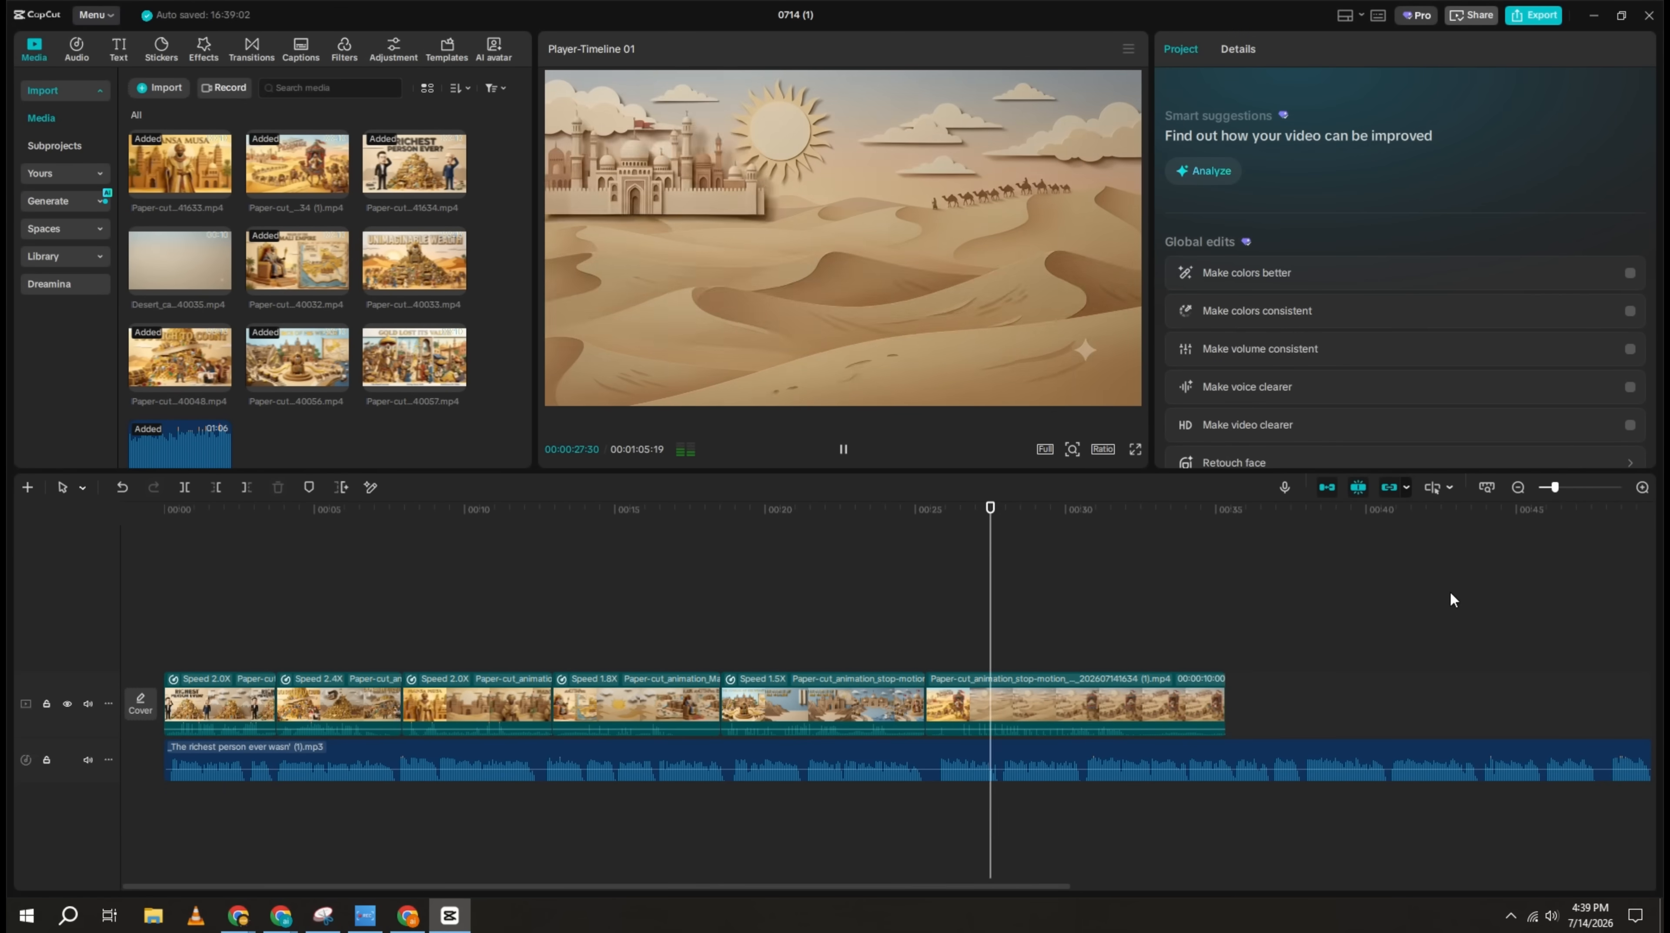
{"action": "left_click", "coordinate": [1518, 487]}
{"action": "left_click", "coordinate": [1642, 487]}
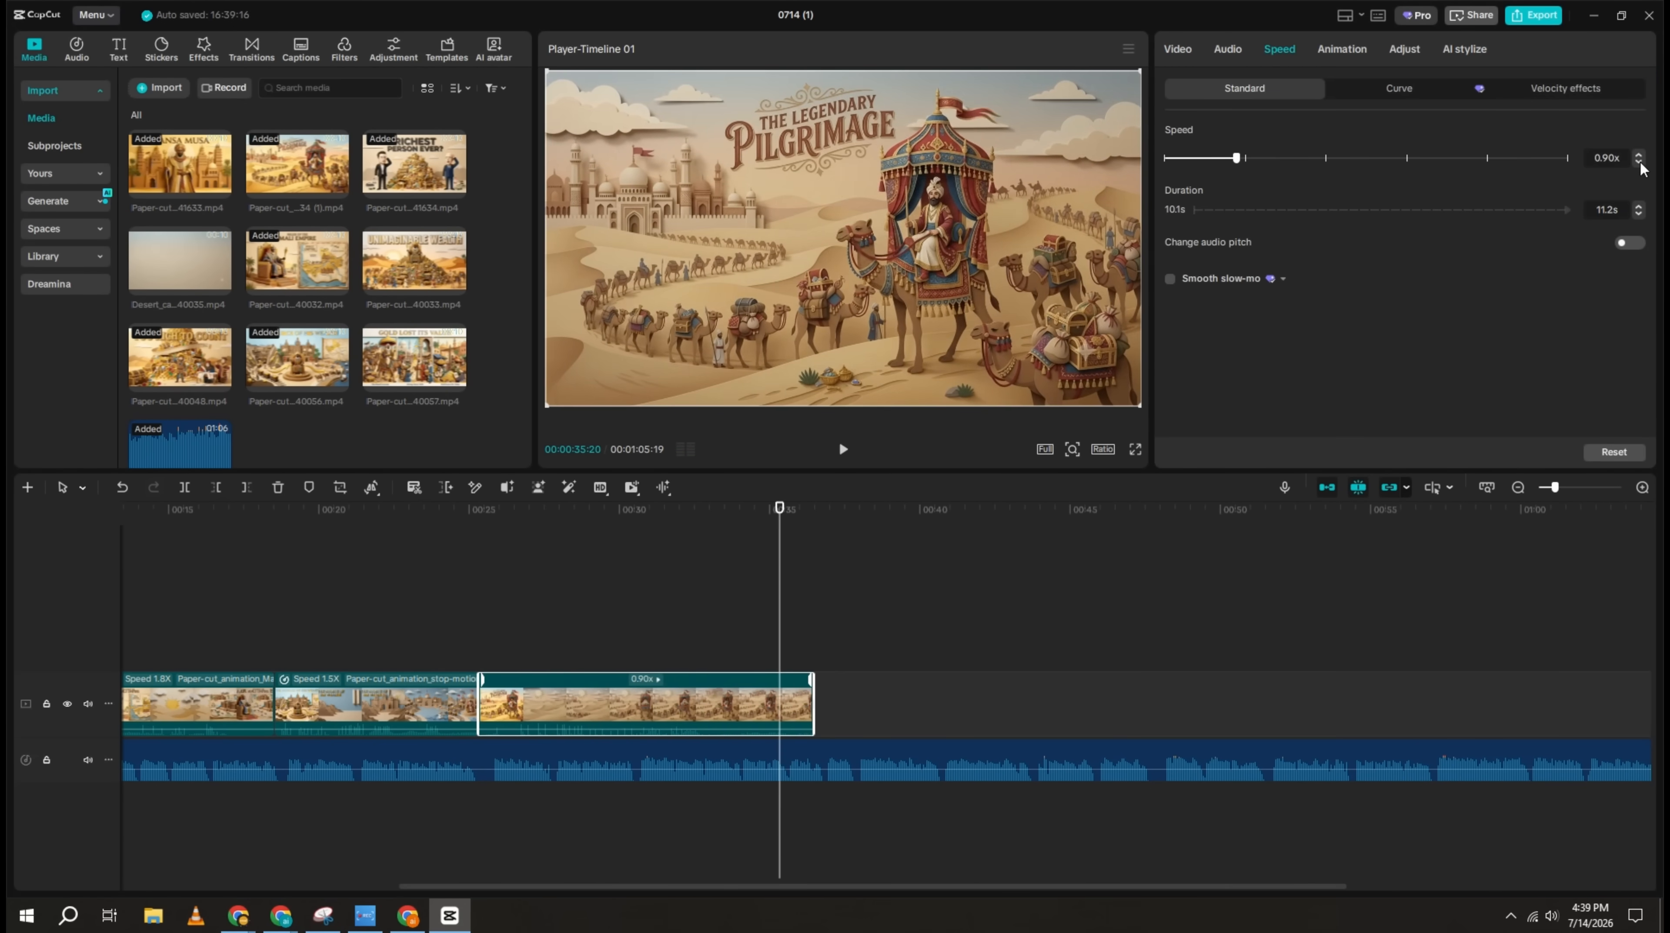
Step: Append the "Gold Lost Its Value" clip after the pilgrimage clip and set its speed to 0.90x
{"action": "left_click_drag", "start_coordinate": [415, 356], "coordinate": [904, 692]}
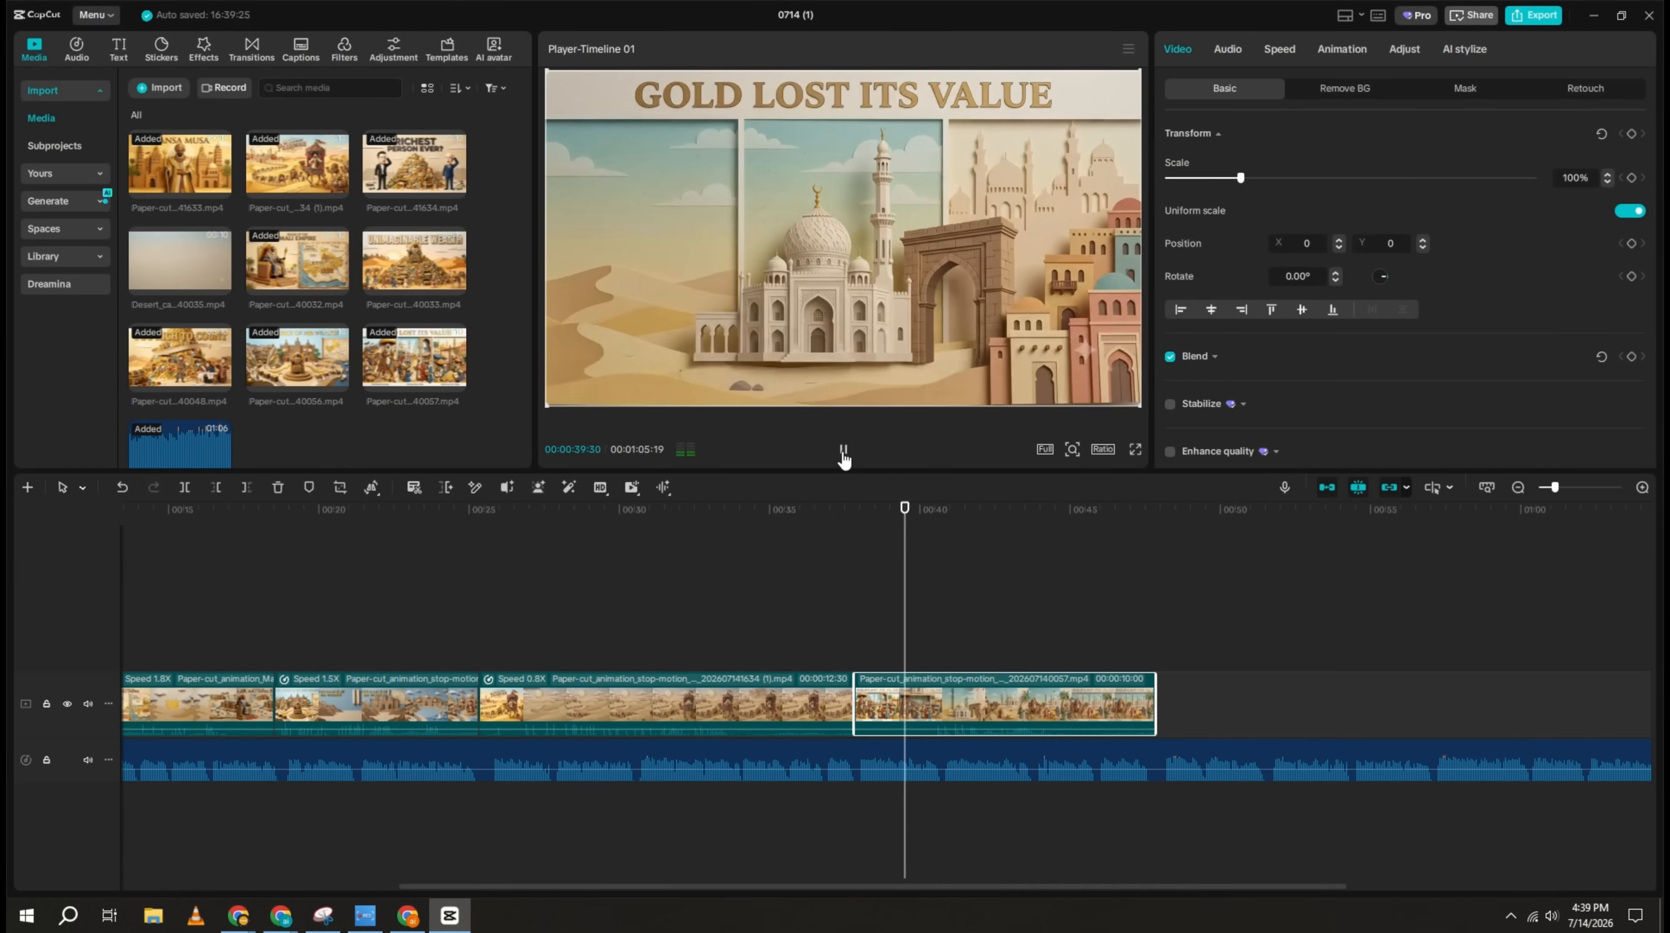
{"action": "left_click", "coordinate": [843, 449]}
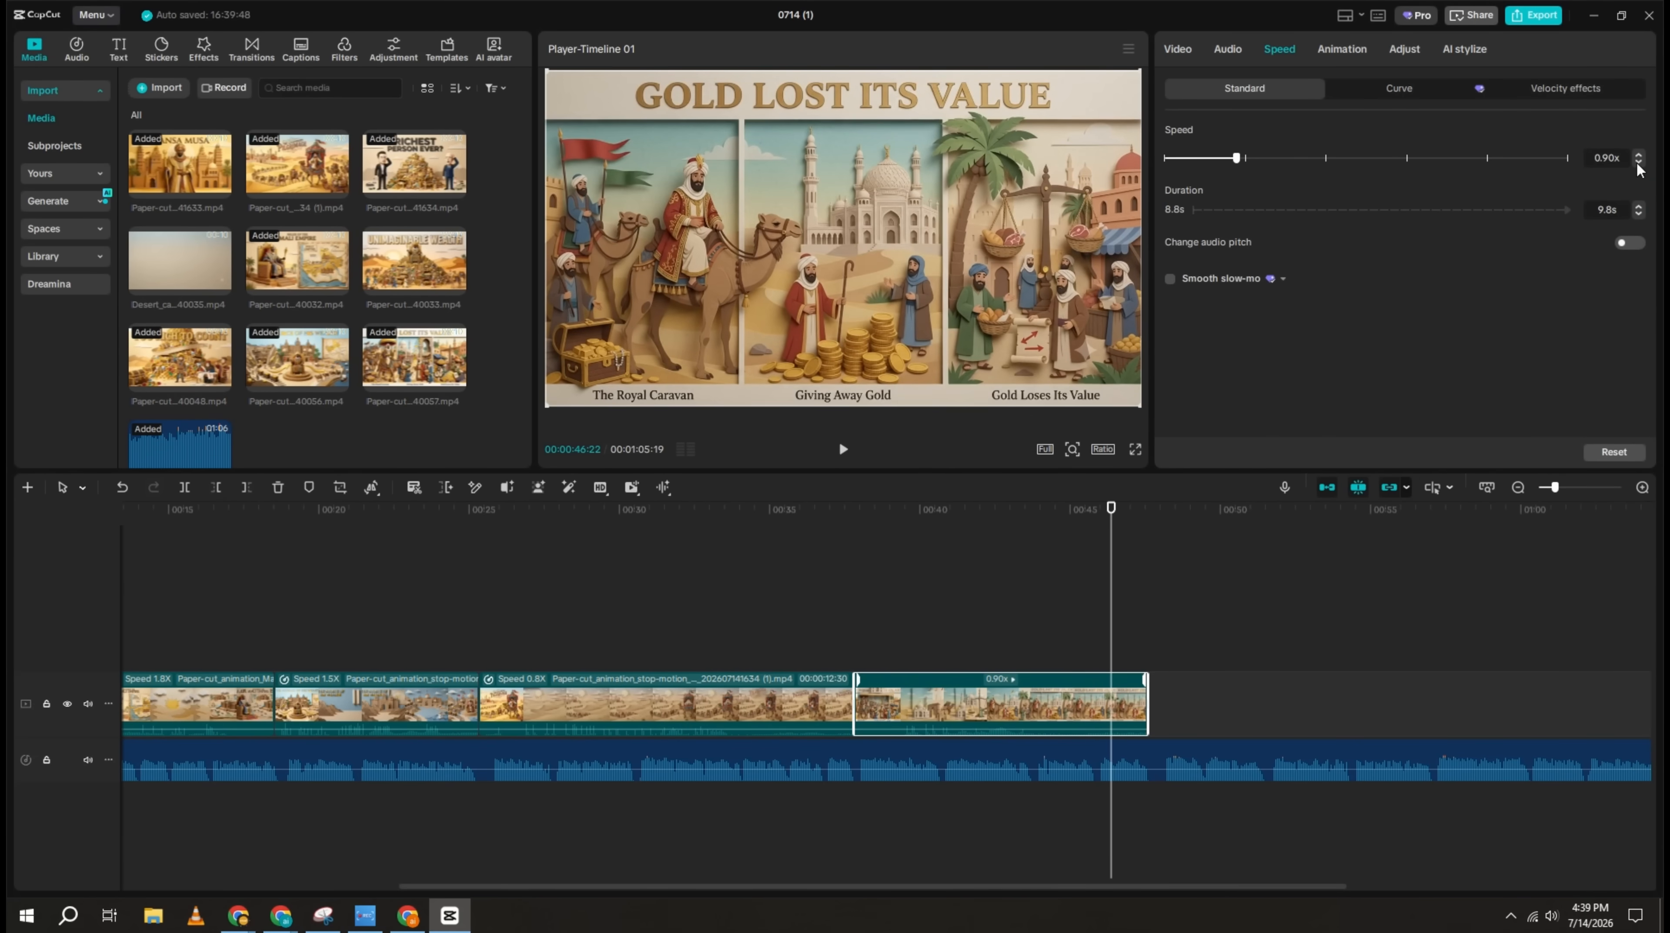
Step: Preview the unused desert clip, add "Unimaginable Wealth" as the final clip, and shorten the voiceover to match its end
{"action": "left_click", "coordinate": [171, 271]}
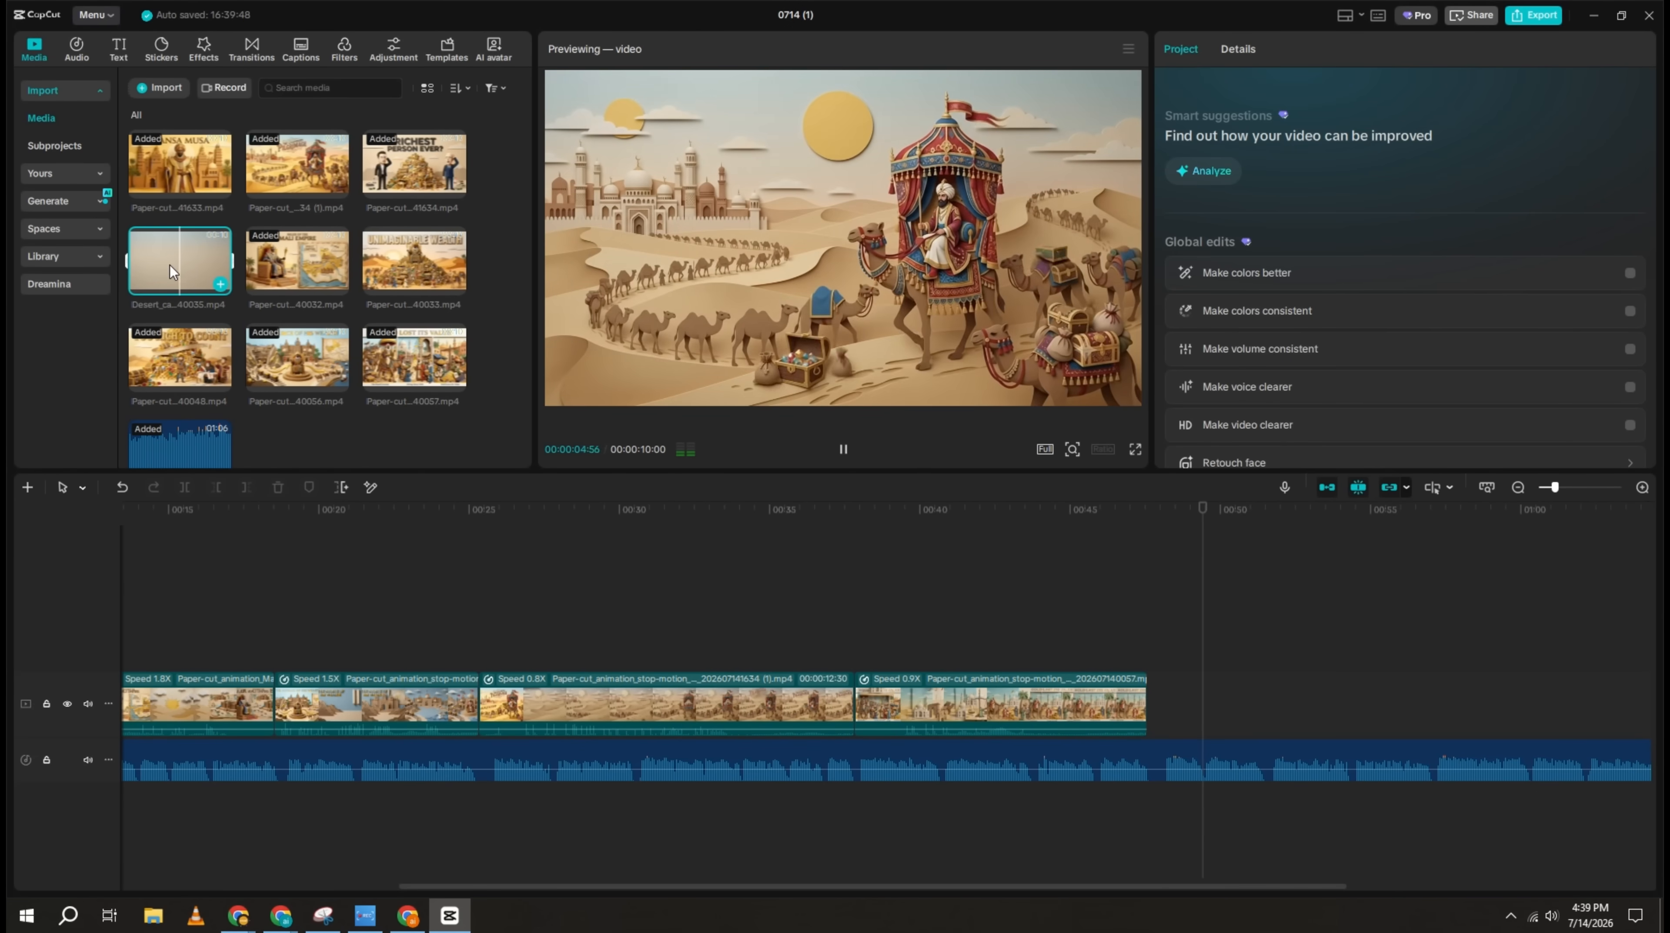
{"action": "left_click", "coordinate": [432, 271]}
{"action": "left_click", "coordinate": [455, 283]}
{"action": "left_click", "coordinate": [843, 448]}
{"action": "left_click_drag", "start_coordinate": [974, 886], "coordinate": [1176, 886]}
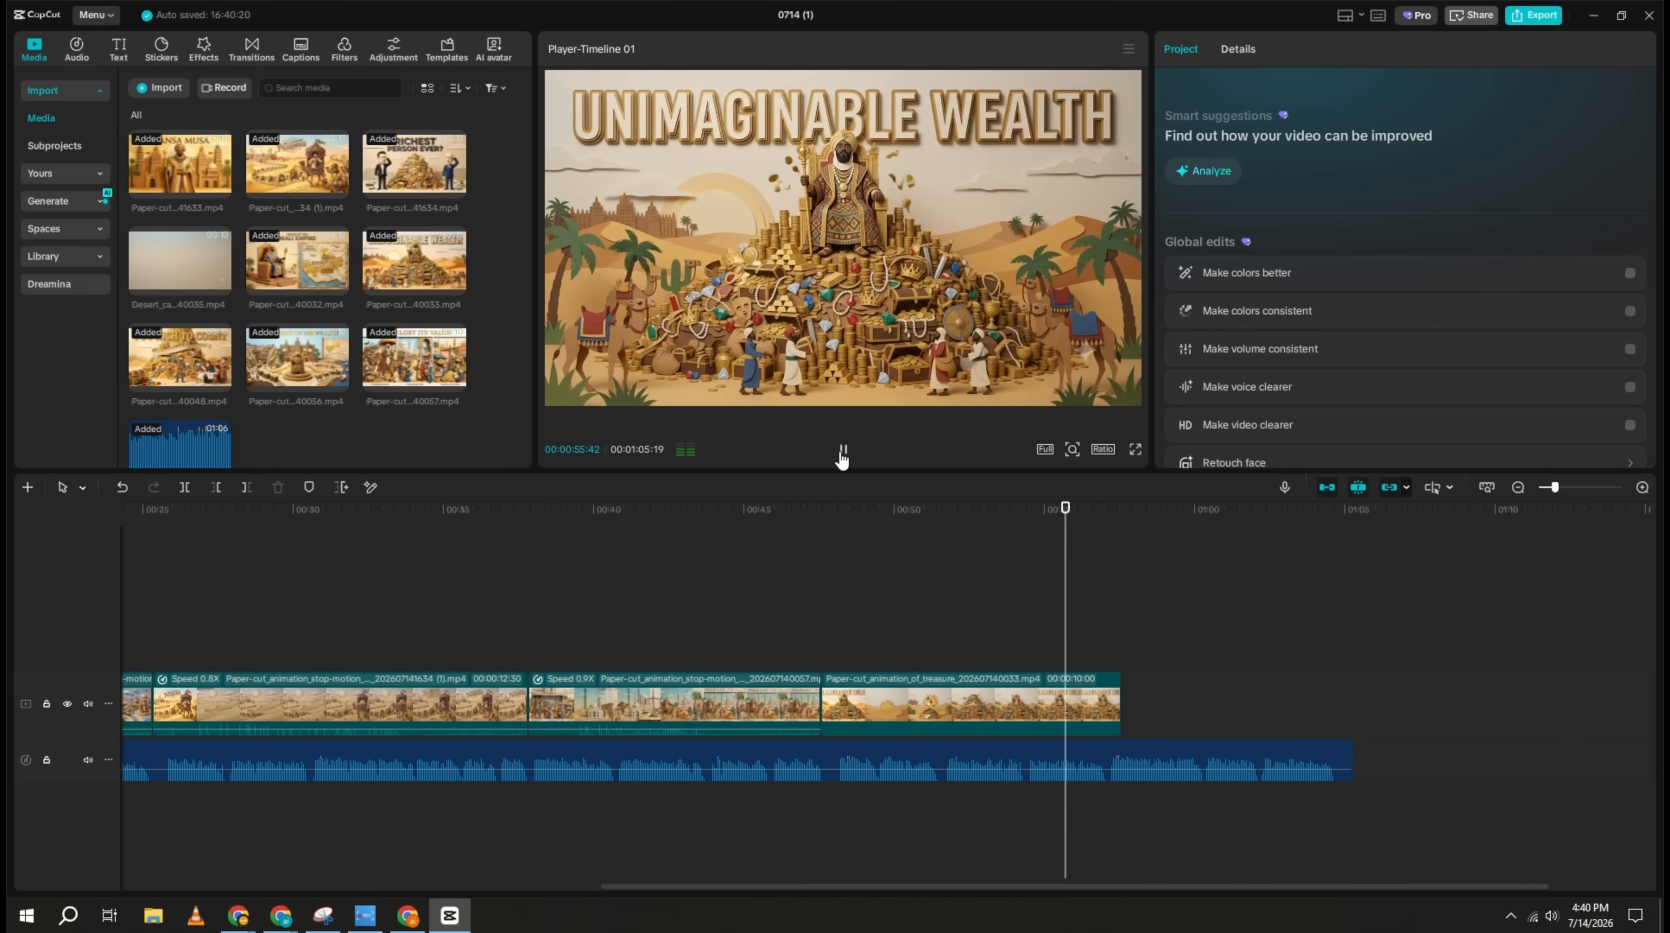
{"action": "left_click", "coordinate": [843, 450]}
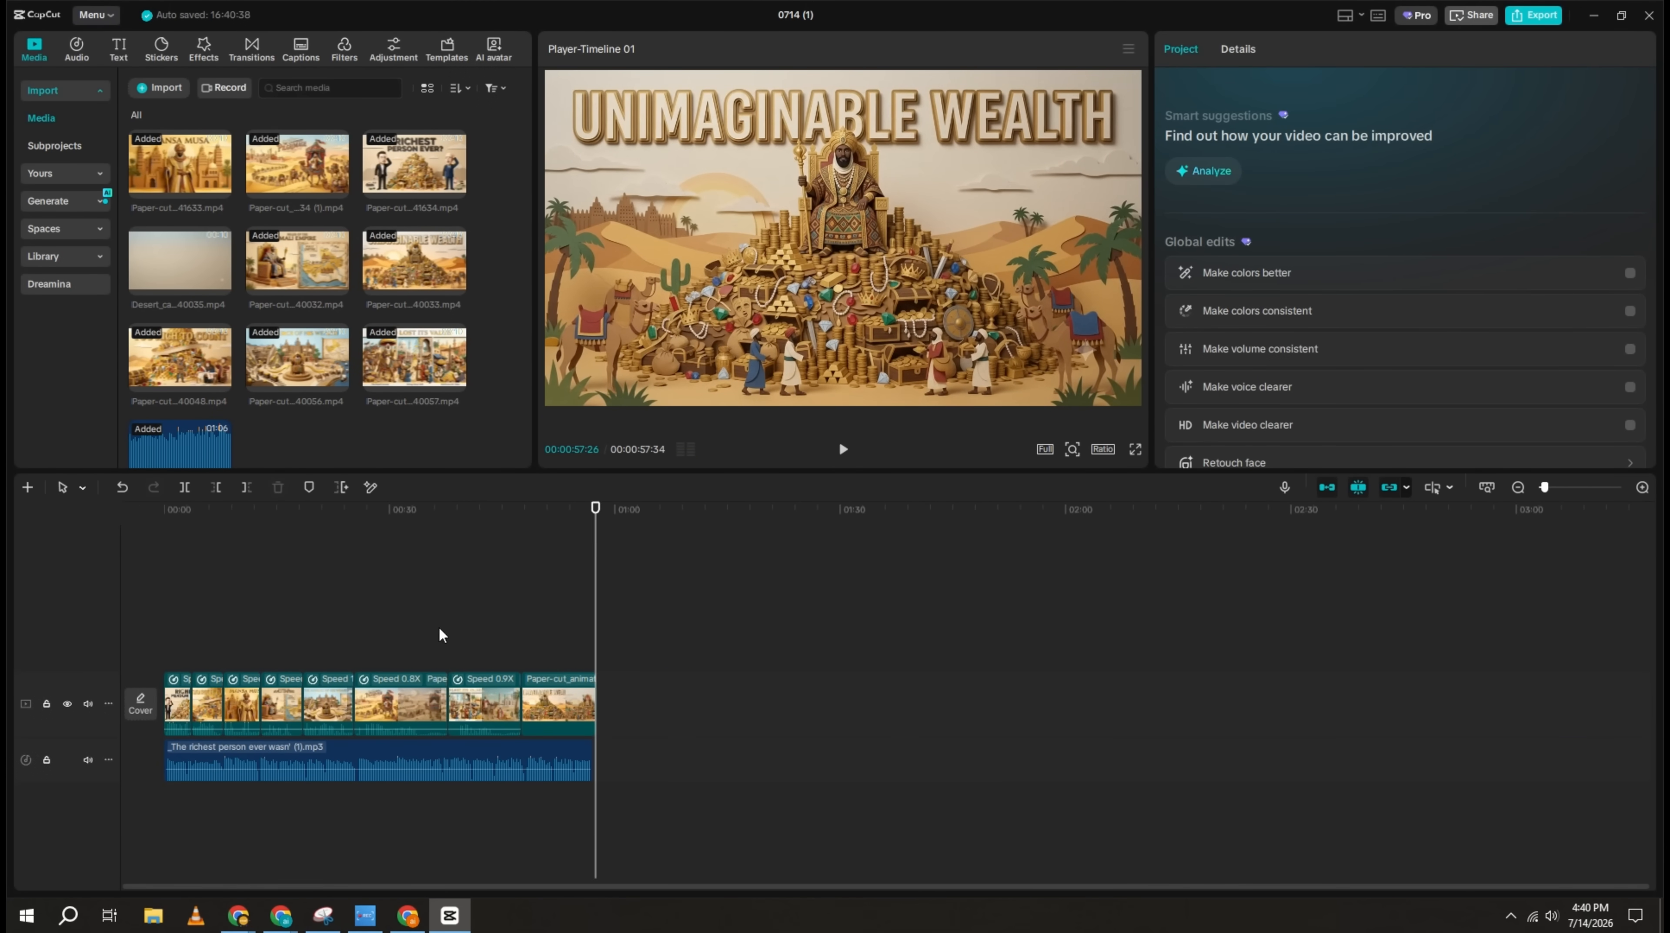
Step: Export the finished video as "0714 (1)" in 4K, higher bit rate, H.264, mp4 at 60fps
{"action": "key", "text": "ctrl+e"}
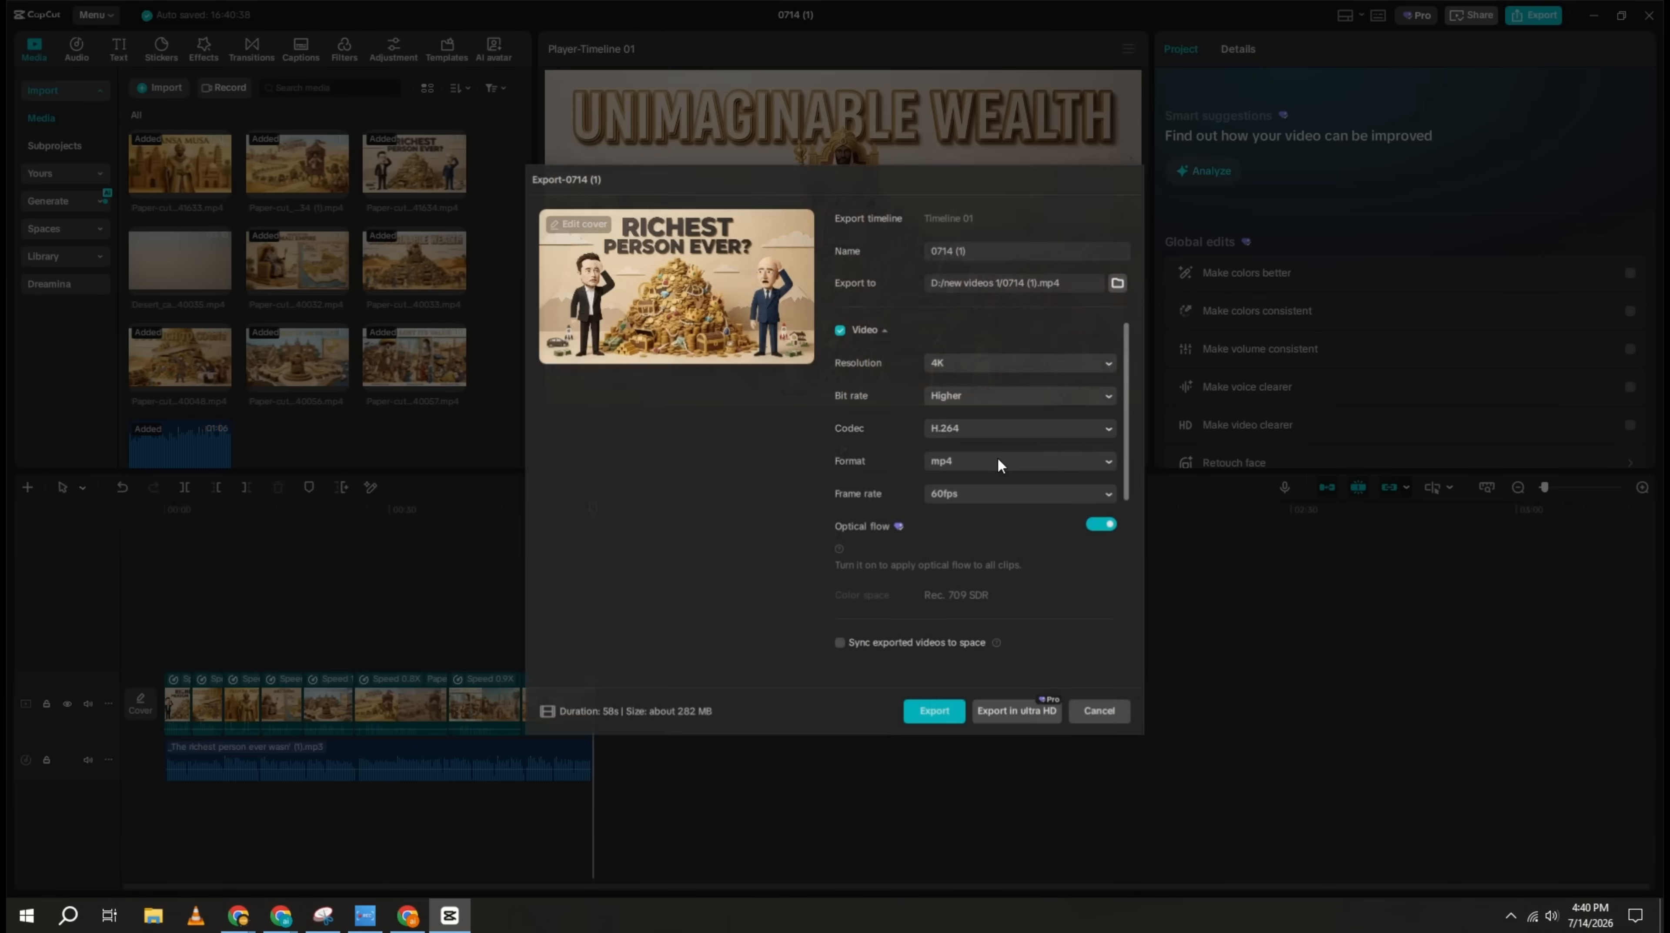
{"action": "left_click", "coordinate": [934, 710]}
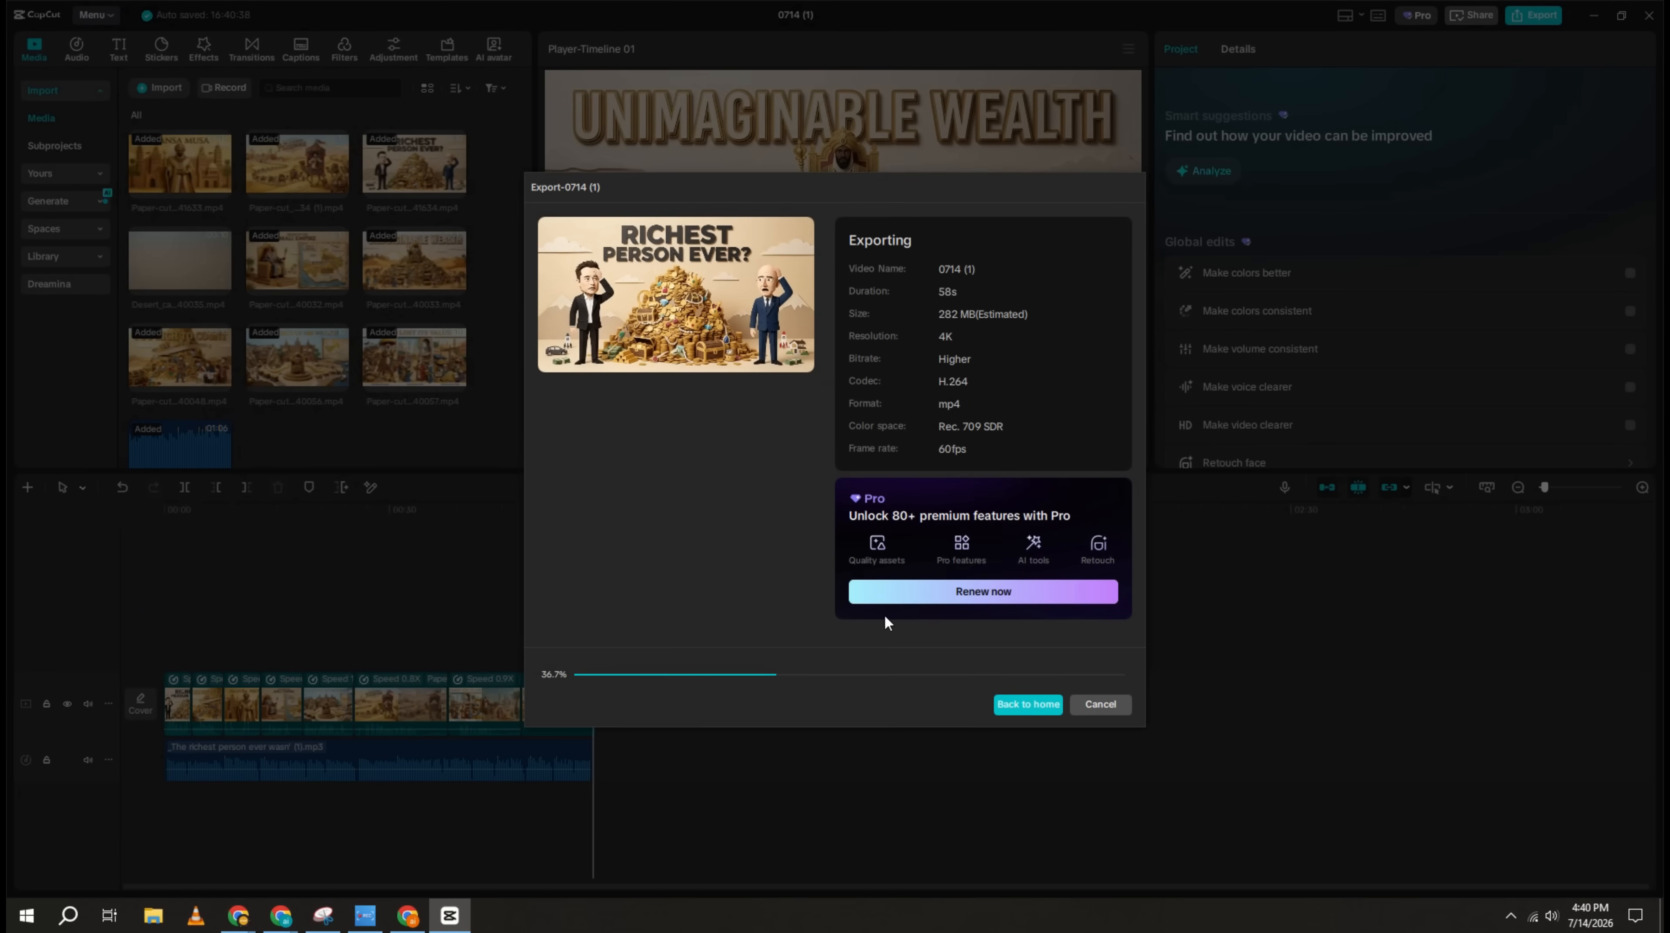